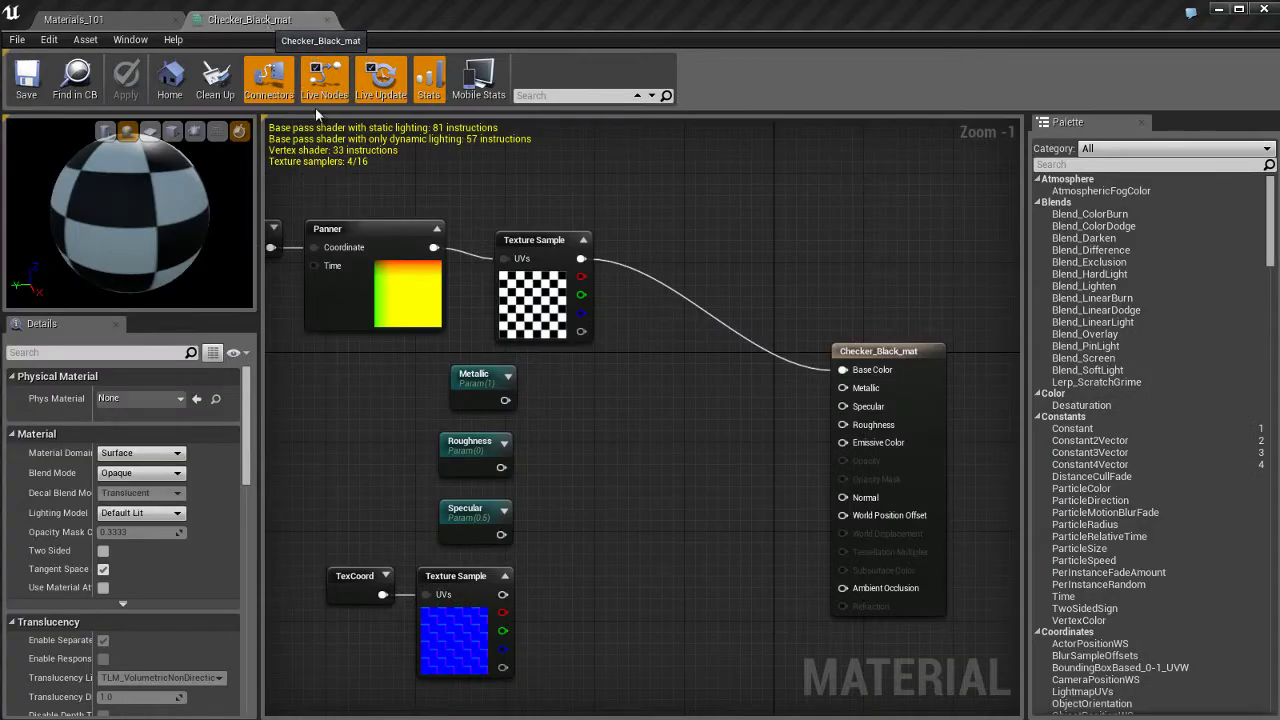
Move the Checker_Black_mat result node closer to the texture and parameter nodes in the graph
drag(886, 387, 774, 376)
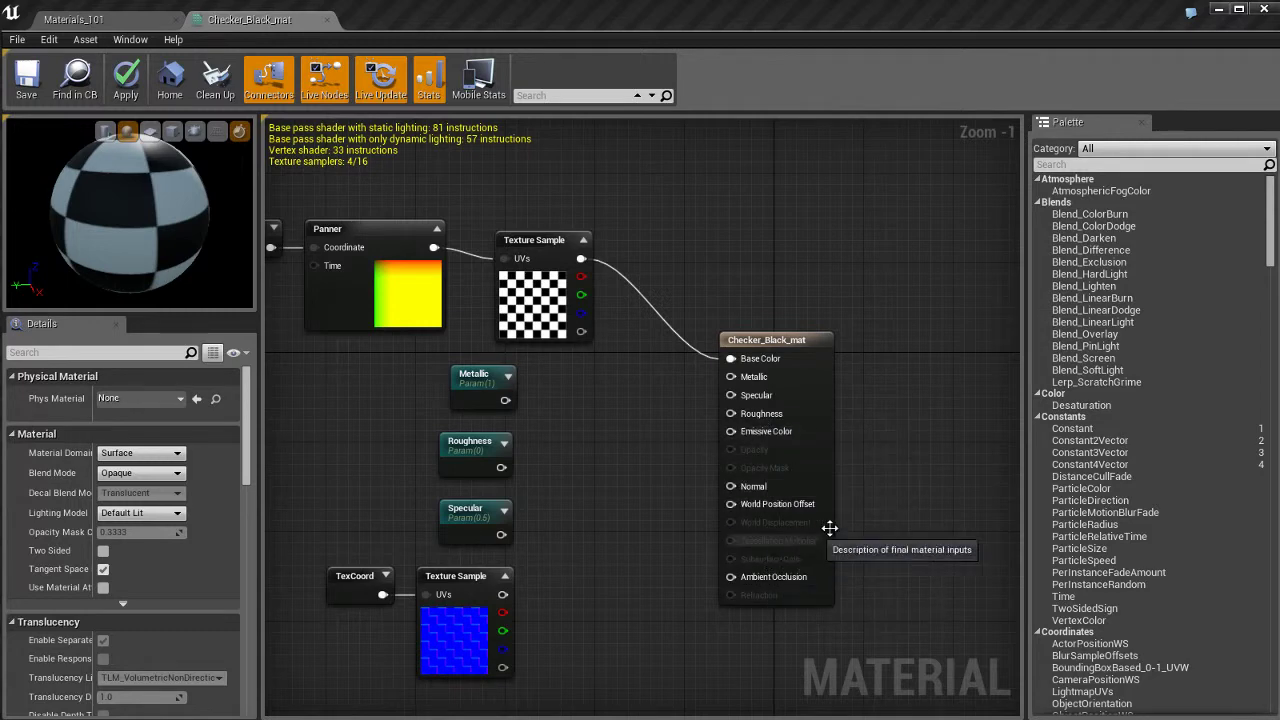
drag(777, 345, 799, 345)
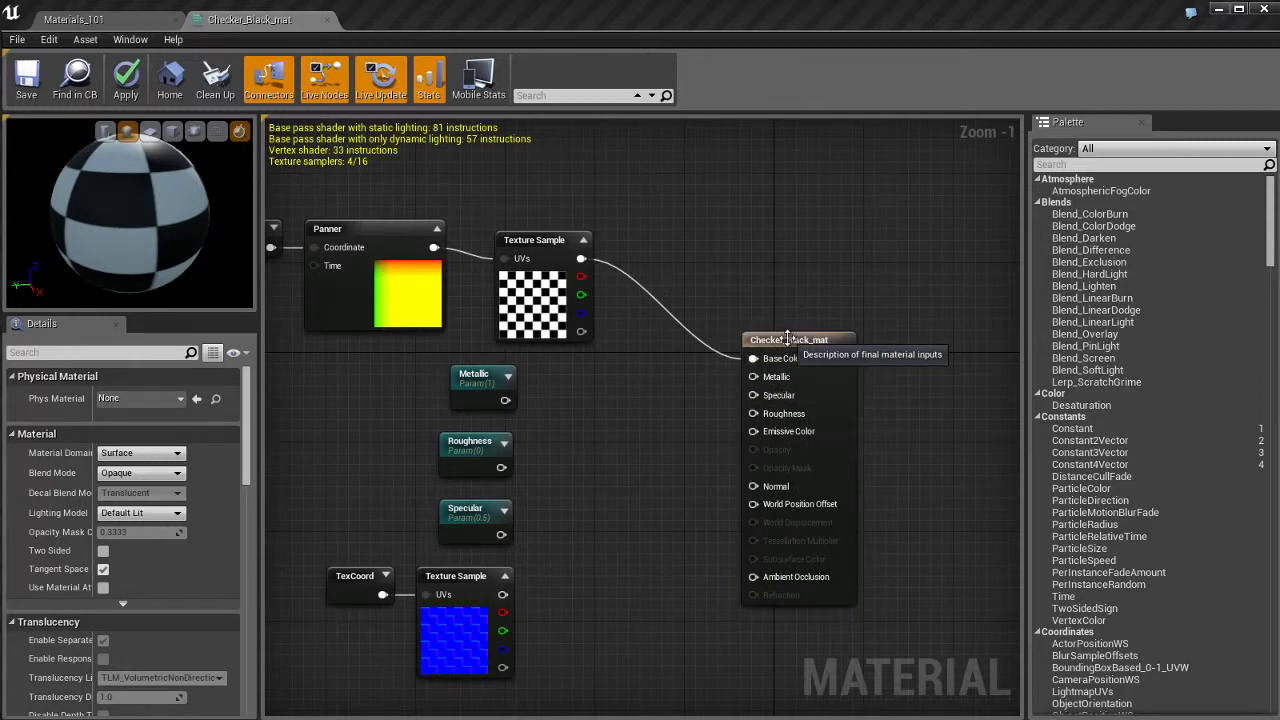
drag(785, 337, 807, 325)
click(800, 307)
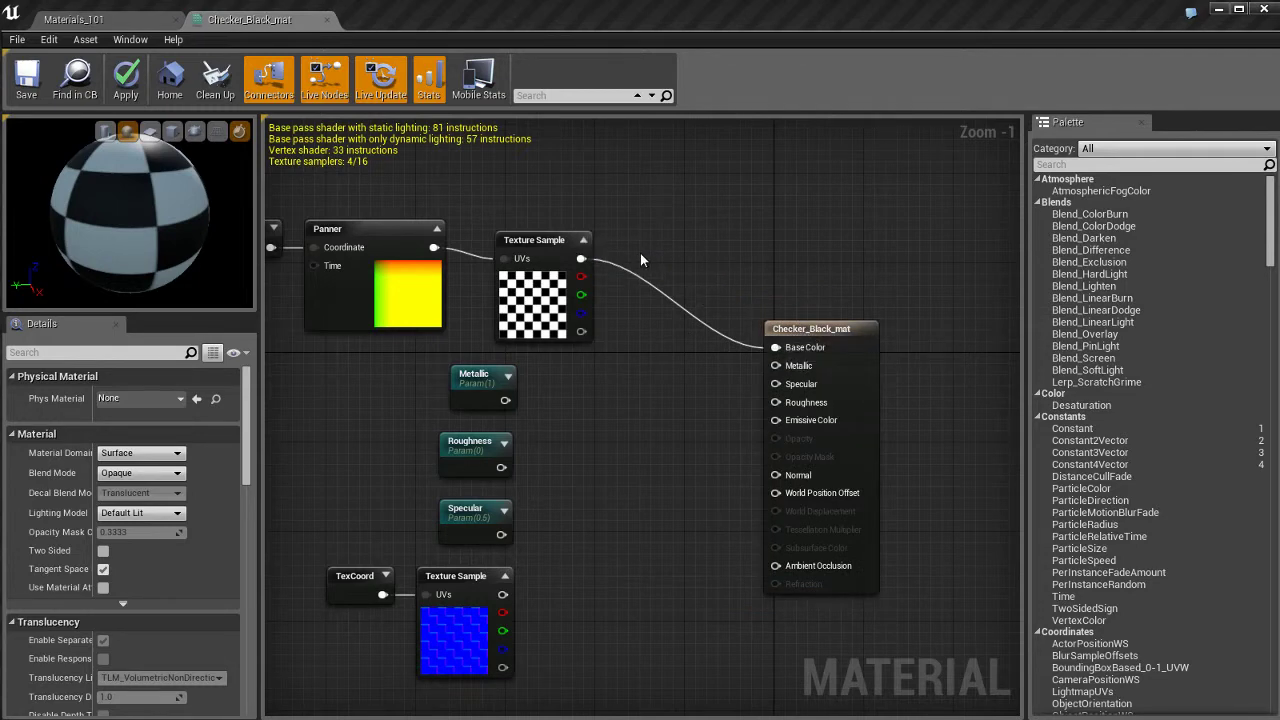
Replace the checker Texture Sample's connection to Base Color with a new Constant3Vector node
alt+click(578, 258)
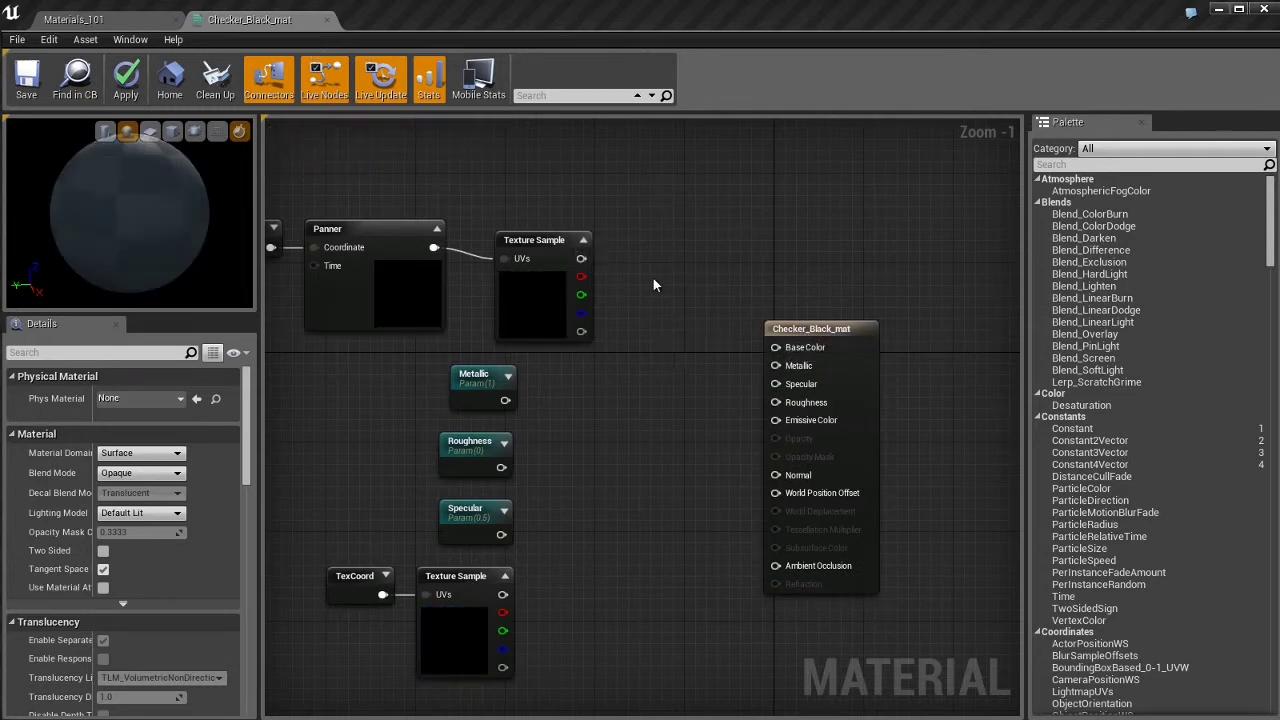
click(653, 285)
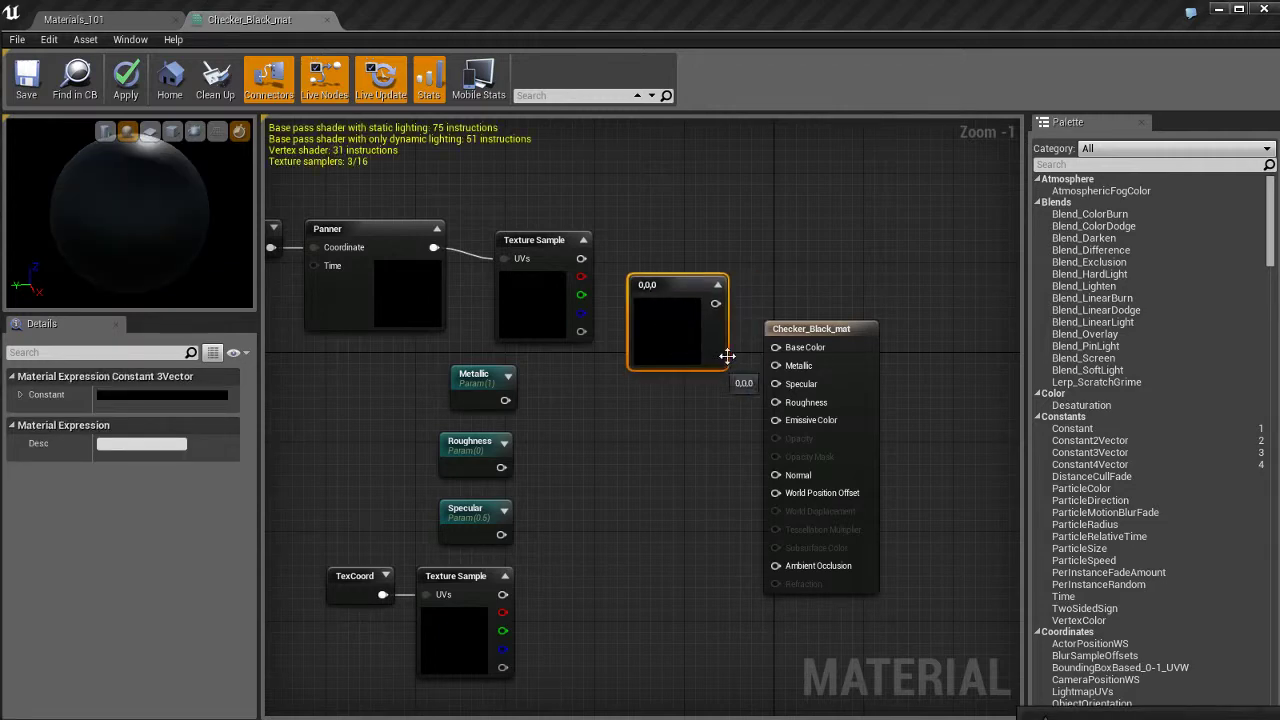
drag(714, 302, 777, 347)
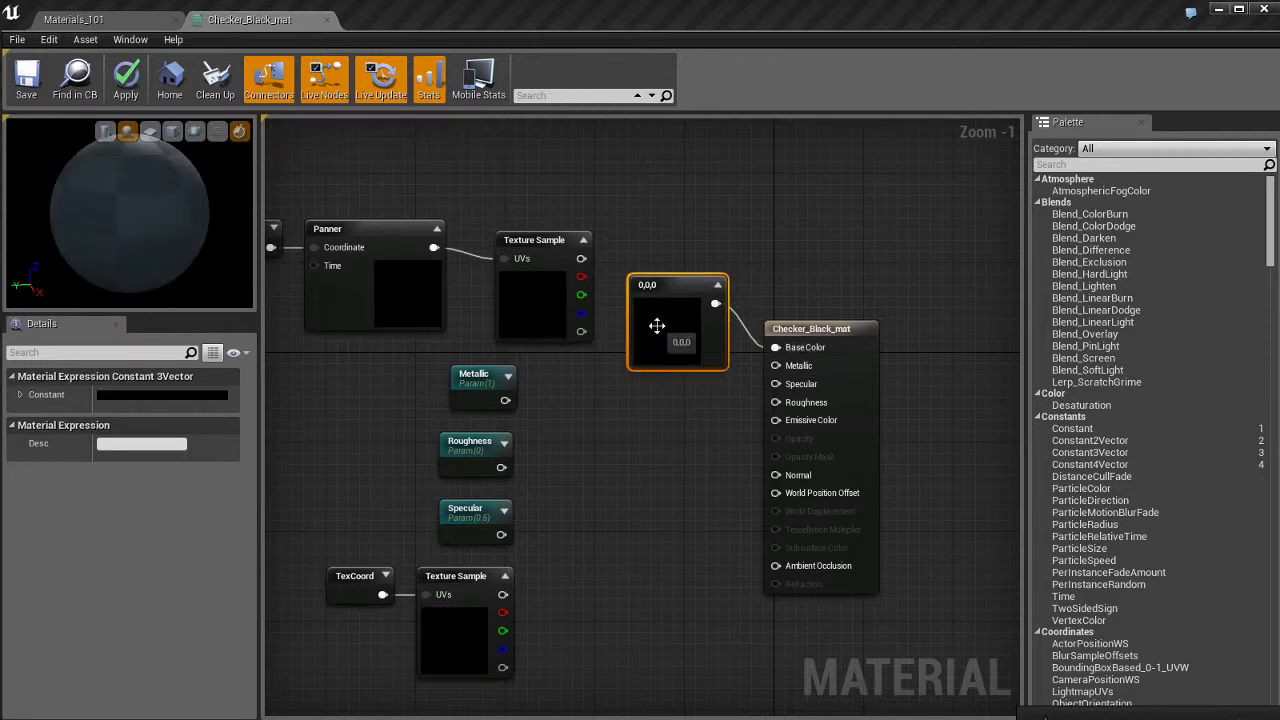
Set the Constant3Vector to red (R 0.86, G 0.069, B 0.069), apply the material and check it on the level's sphere
double_click(669, 325)
drag(870, 455, 871, 394)
click(890, 672)
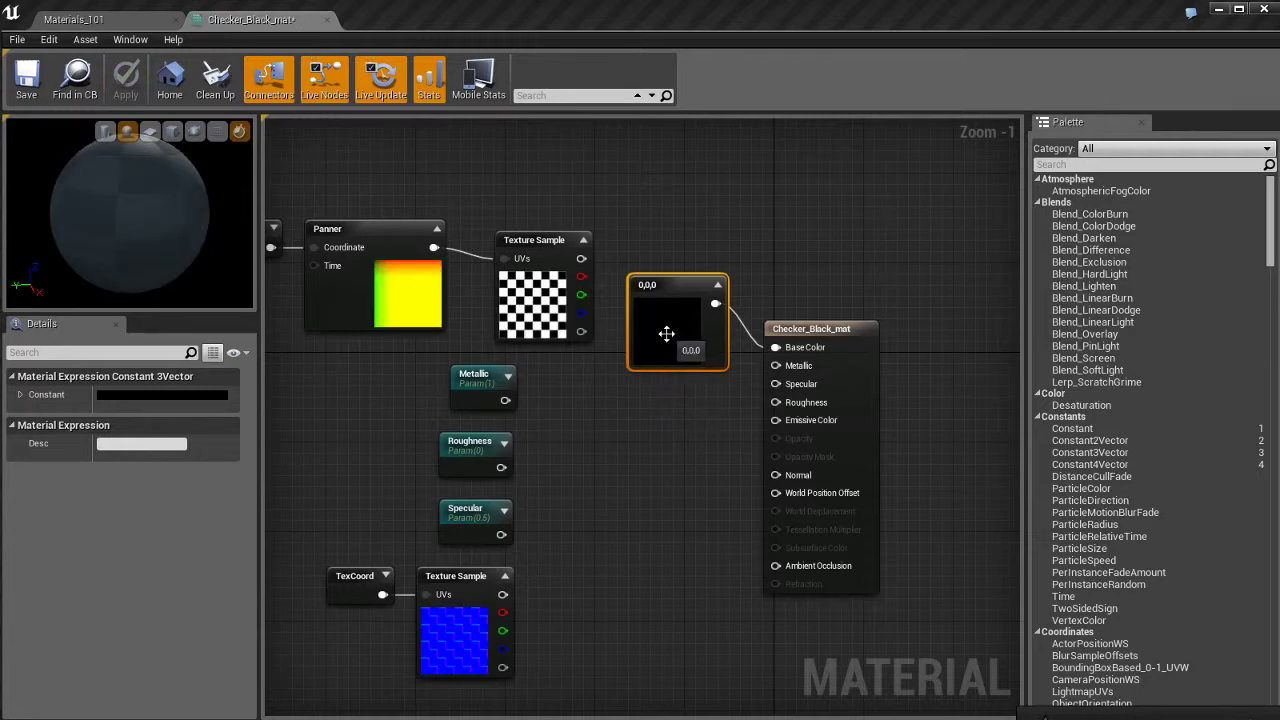
double_click(666, 333)
drag(870, 411, 899, 412)
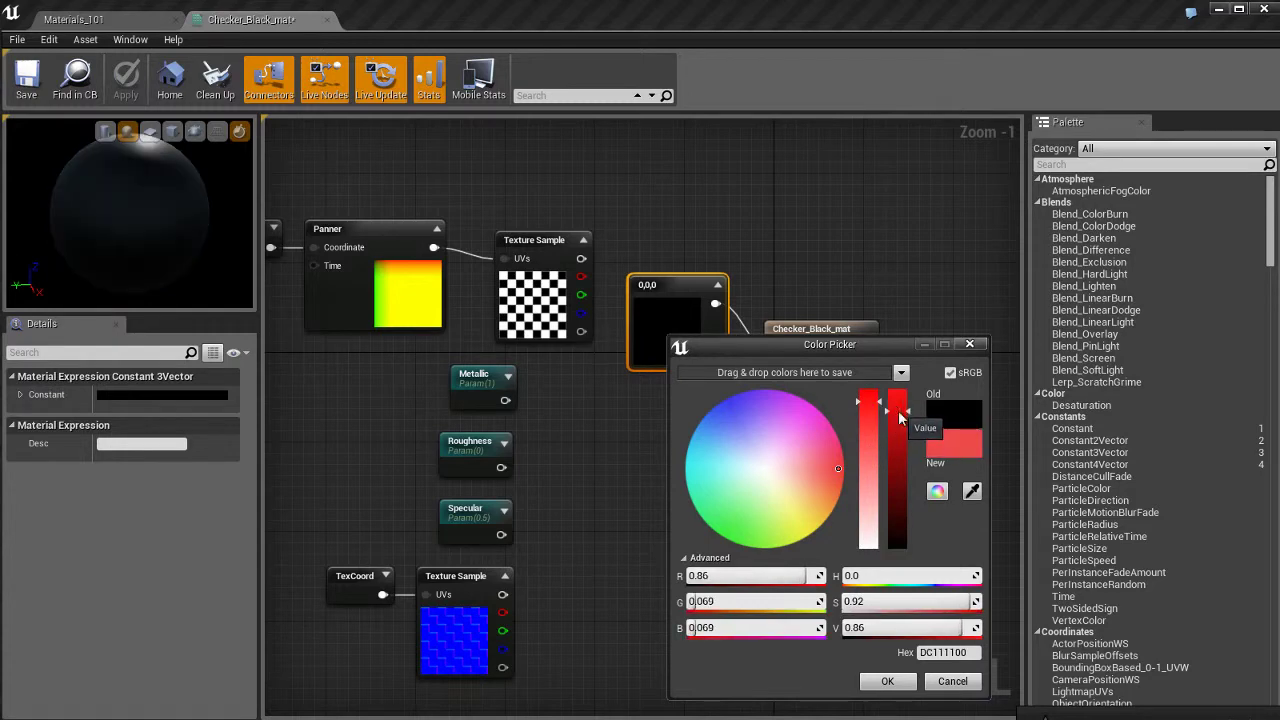
click(887, 681)
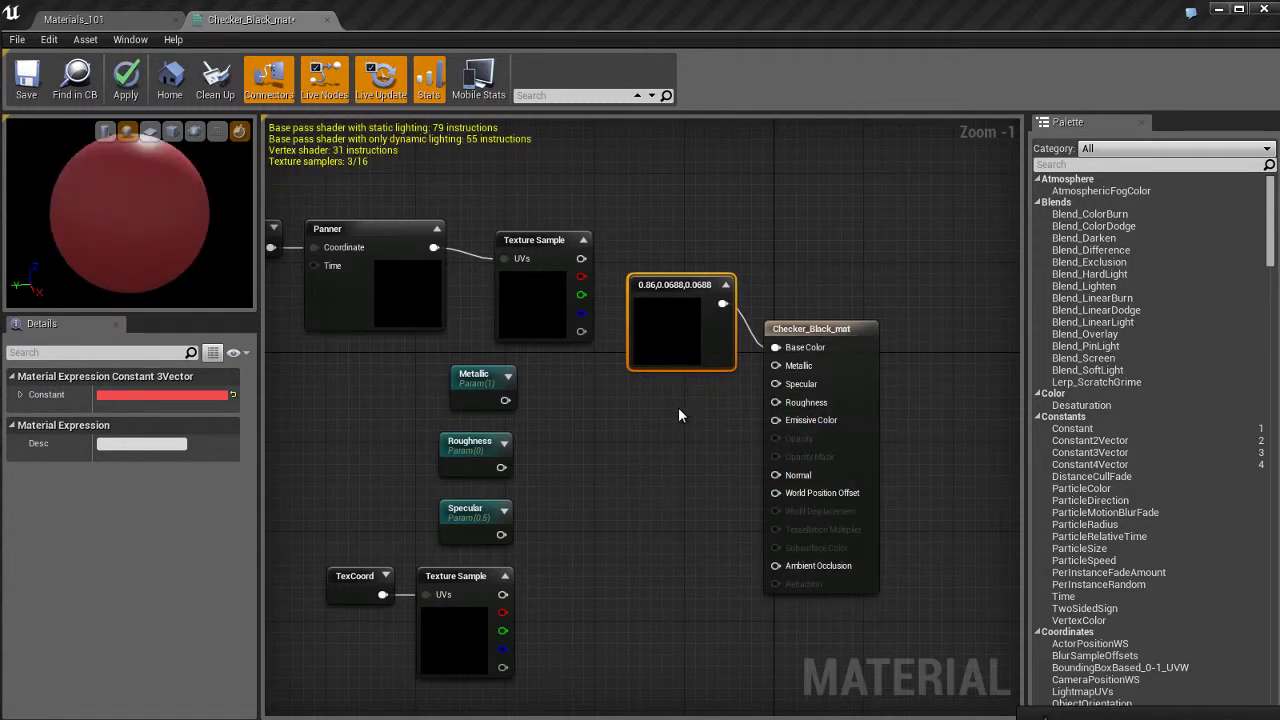
key(Return)
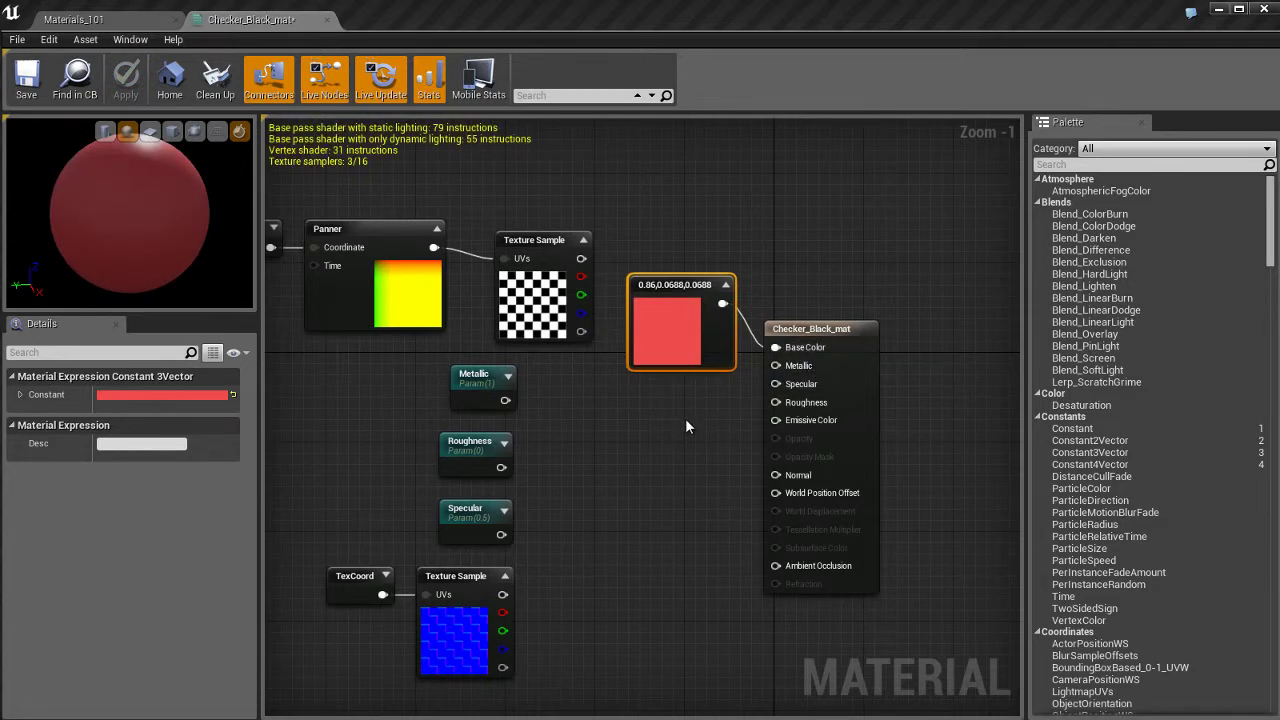
click(120, 20)
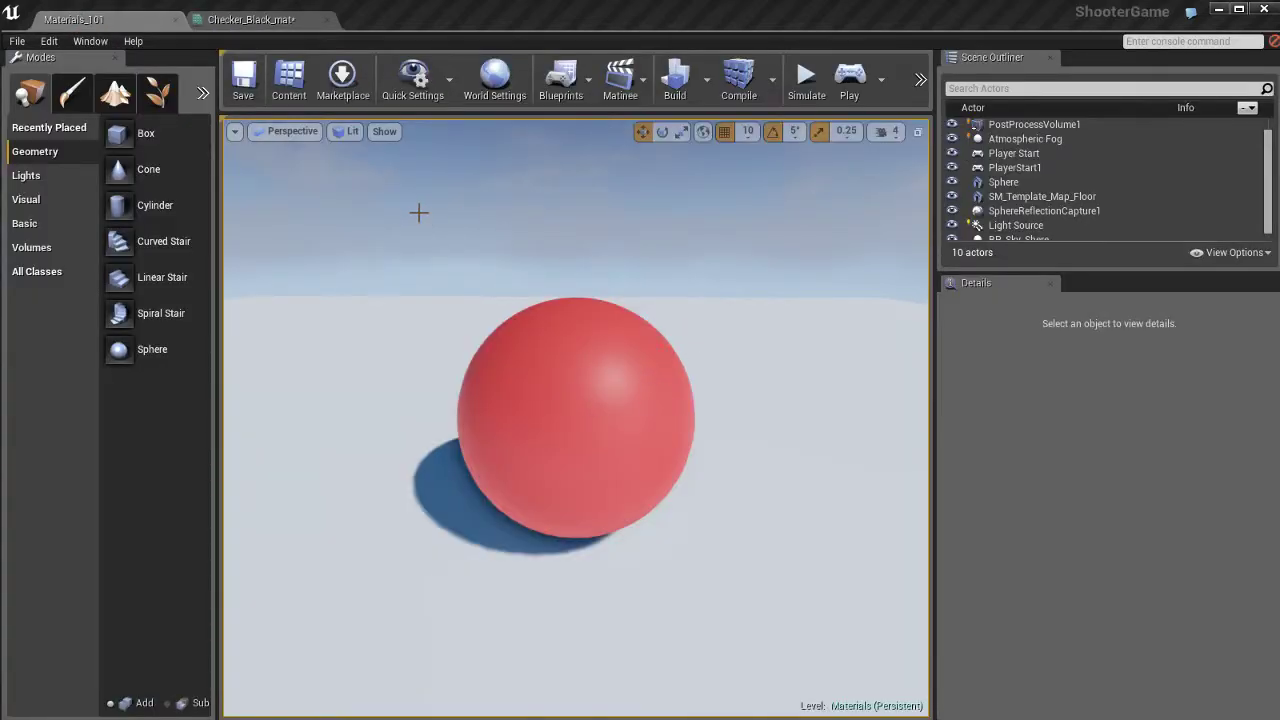
click(270, 22)
click(690, 404)
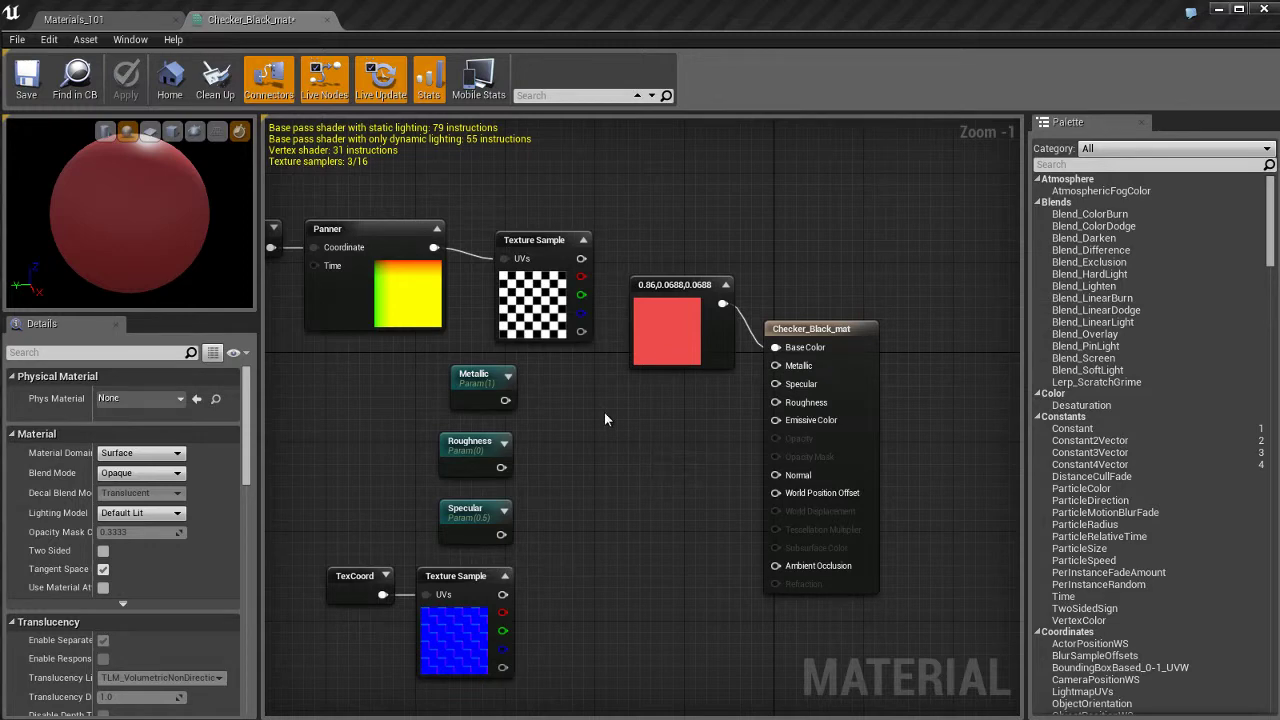
Connect the Metallic parameter to the Metallic input, apply the material and check the sphere in the level
drag(505, 400, 780, 364)
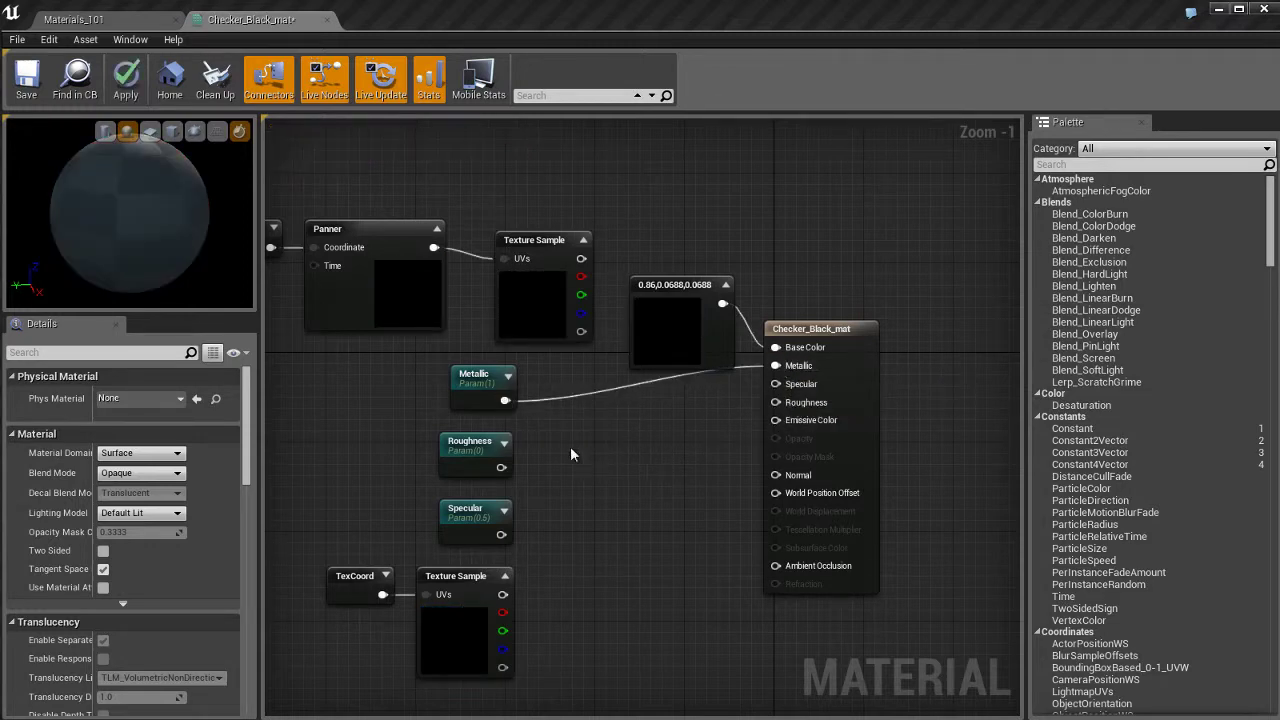
click(495, 395)
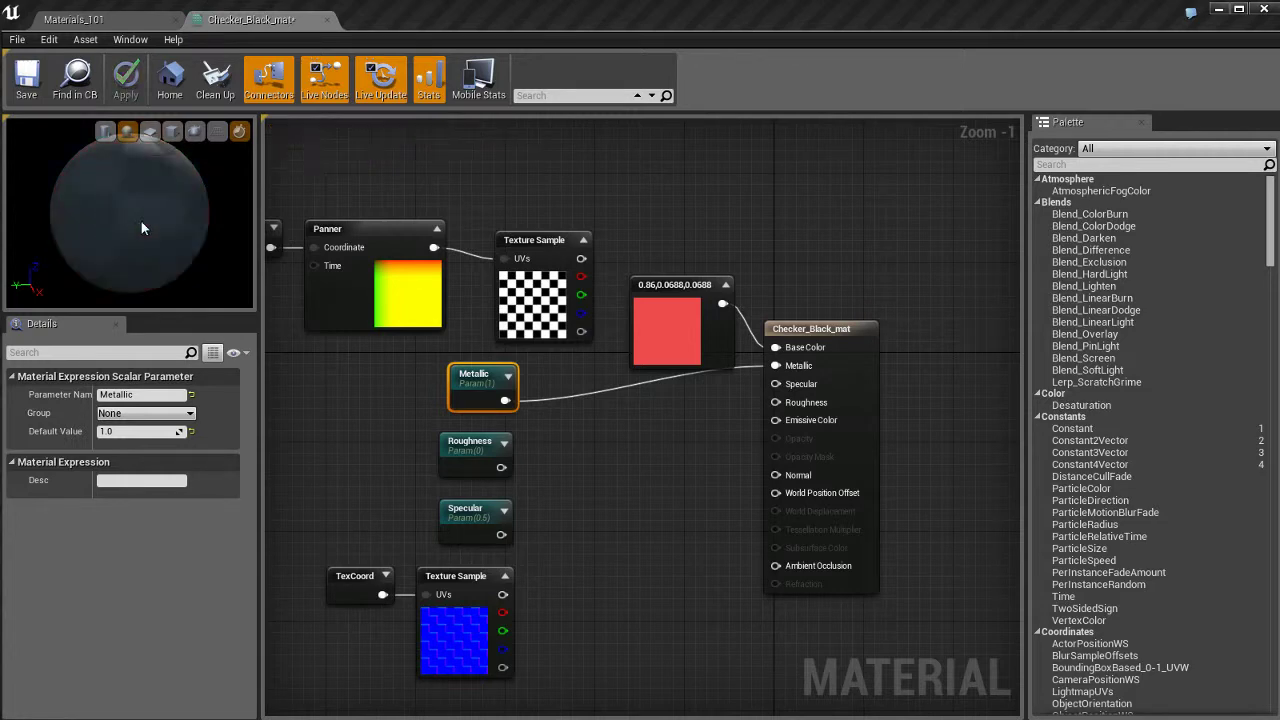
click(74, 19)
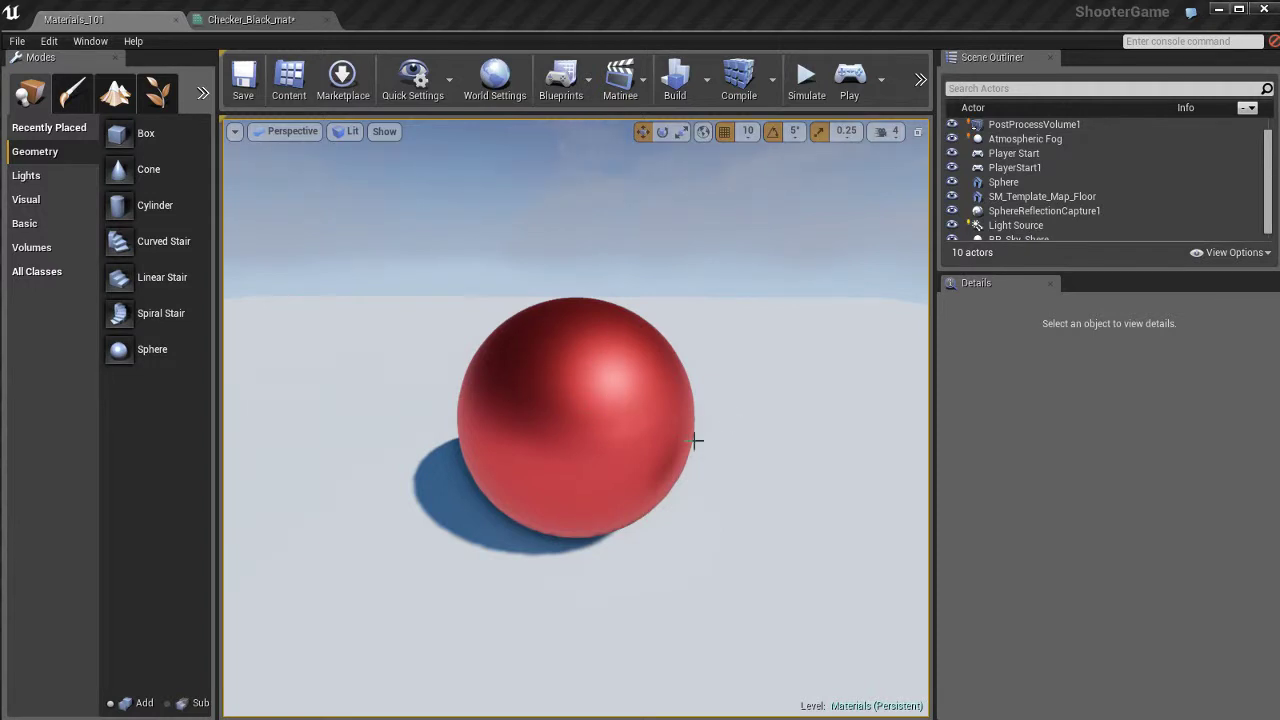
click(262, 20)
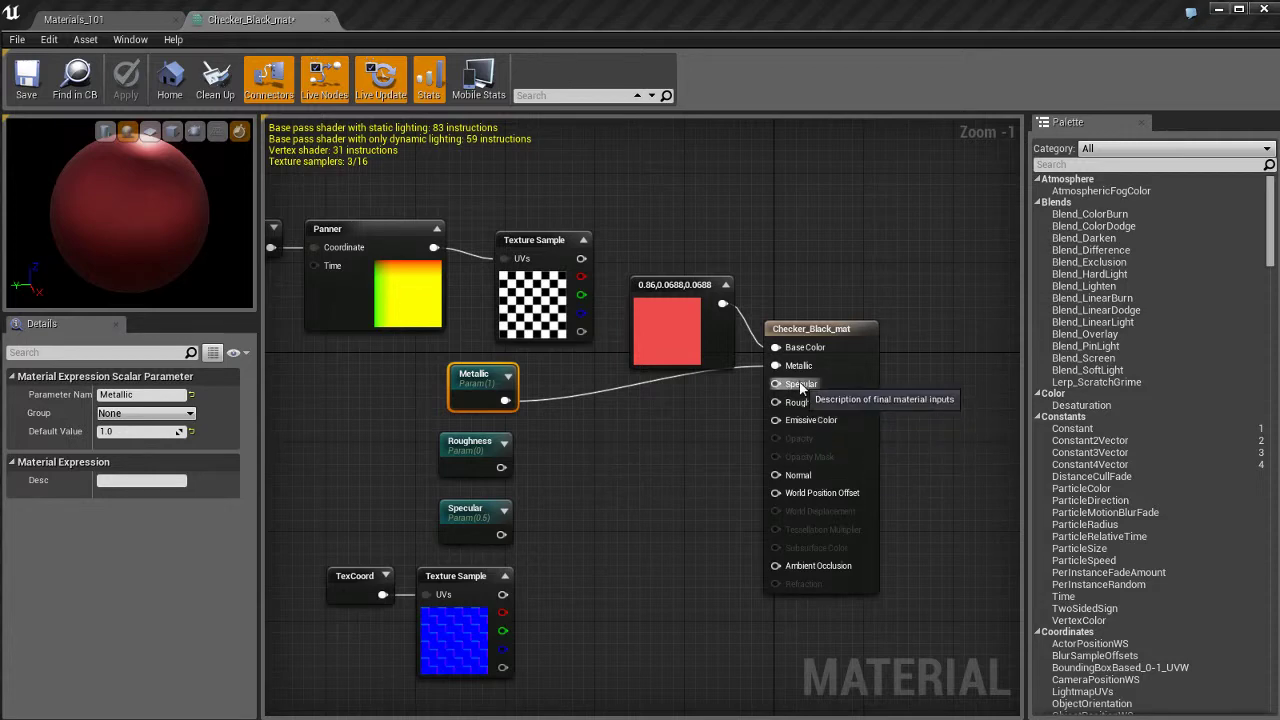
Connect the Roughness parameter to the Roughness input, apply the material and check the sphere in the level
click(478, 458)
drag(501, 467, 785, 405)
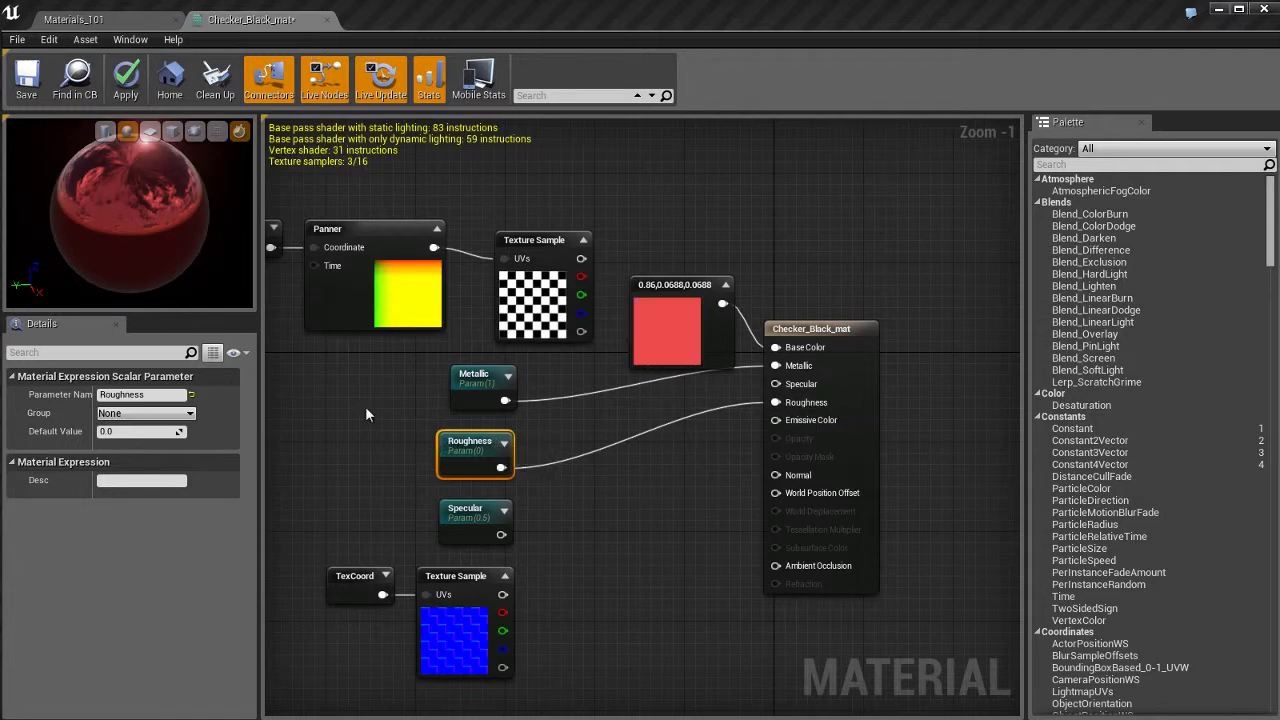
click(126, 79)
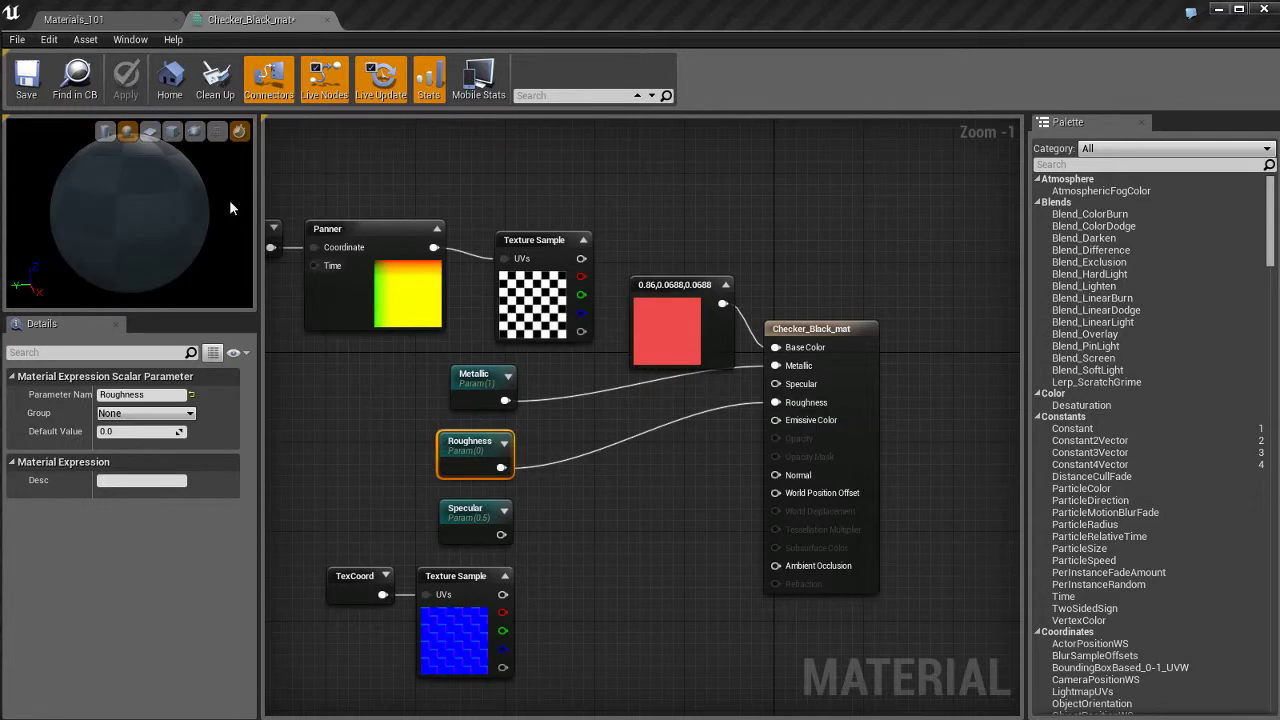
click(123, 25)
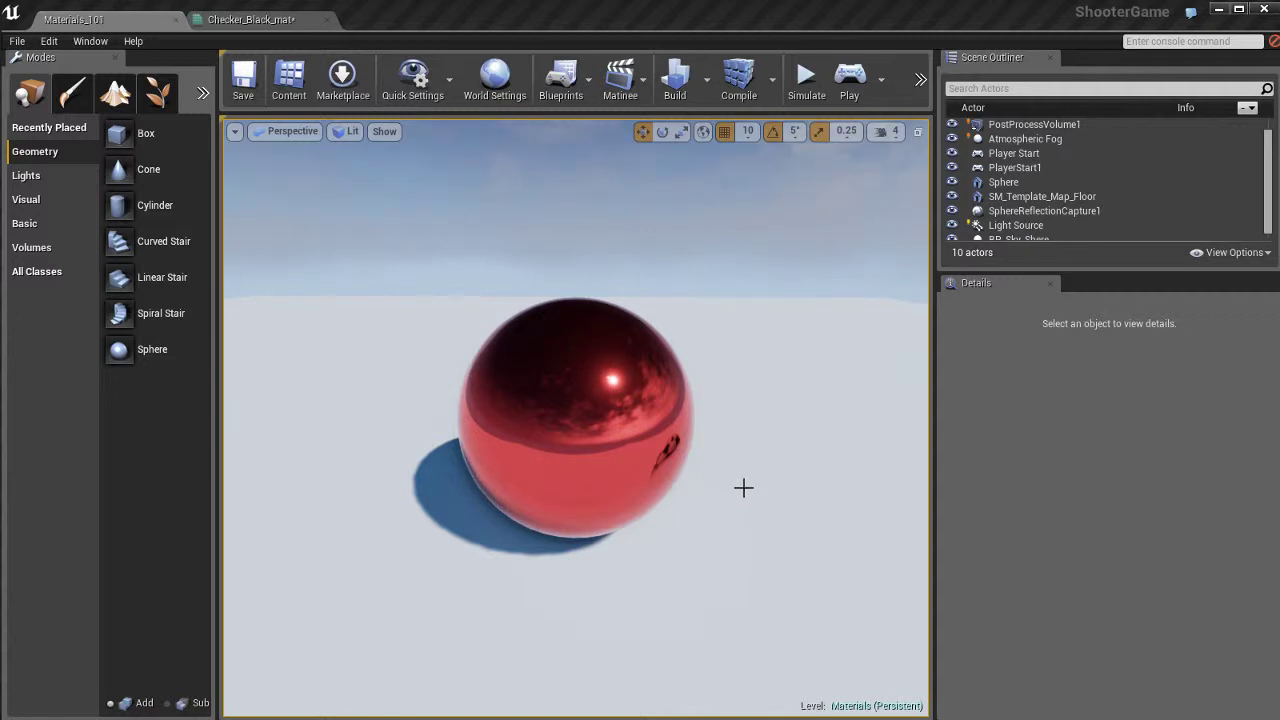
click(259, 31)
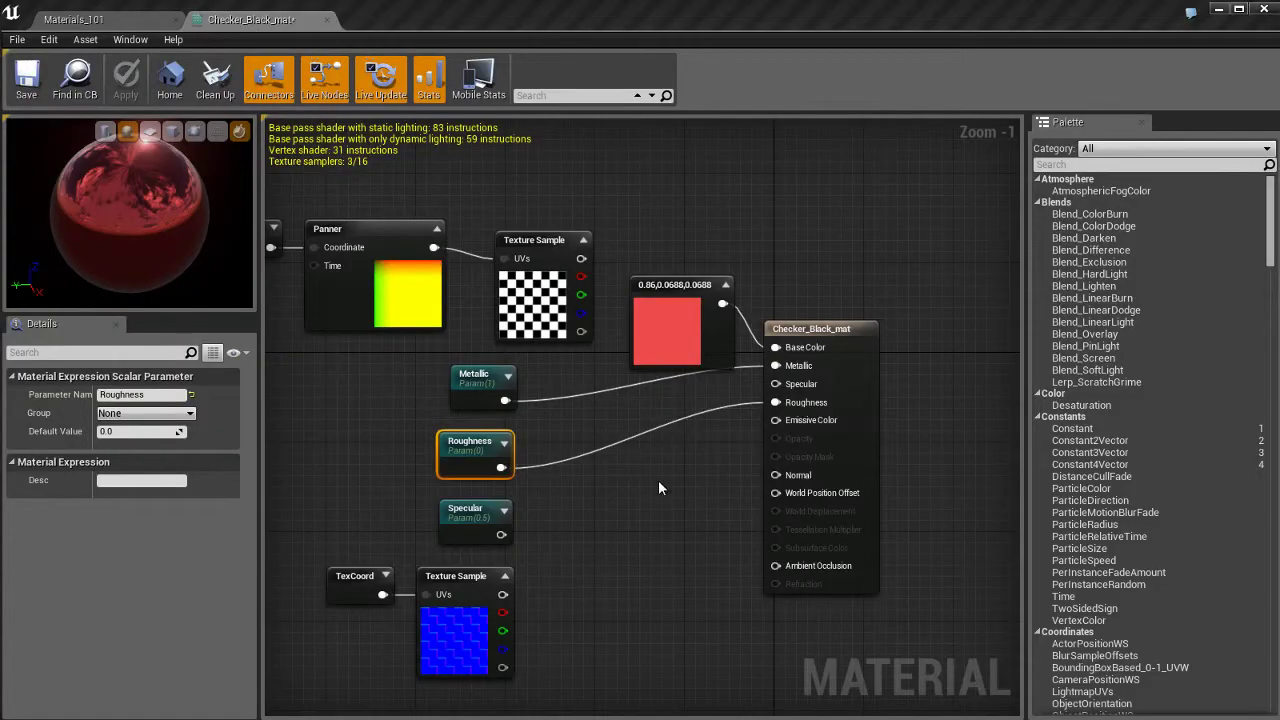
Set the Roughness parameter's default value to 0.5, apply the material and check the level's sphere
click(147, 431)
text(0.5)
key(Return)
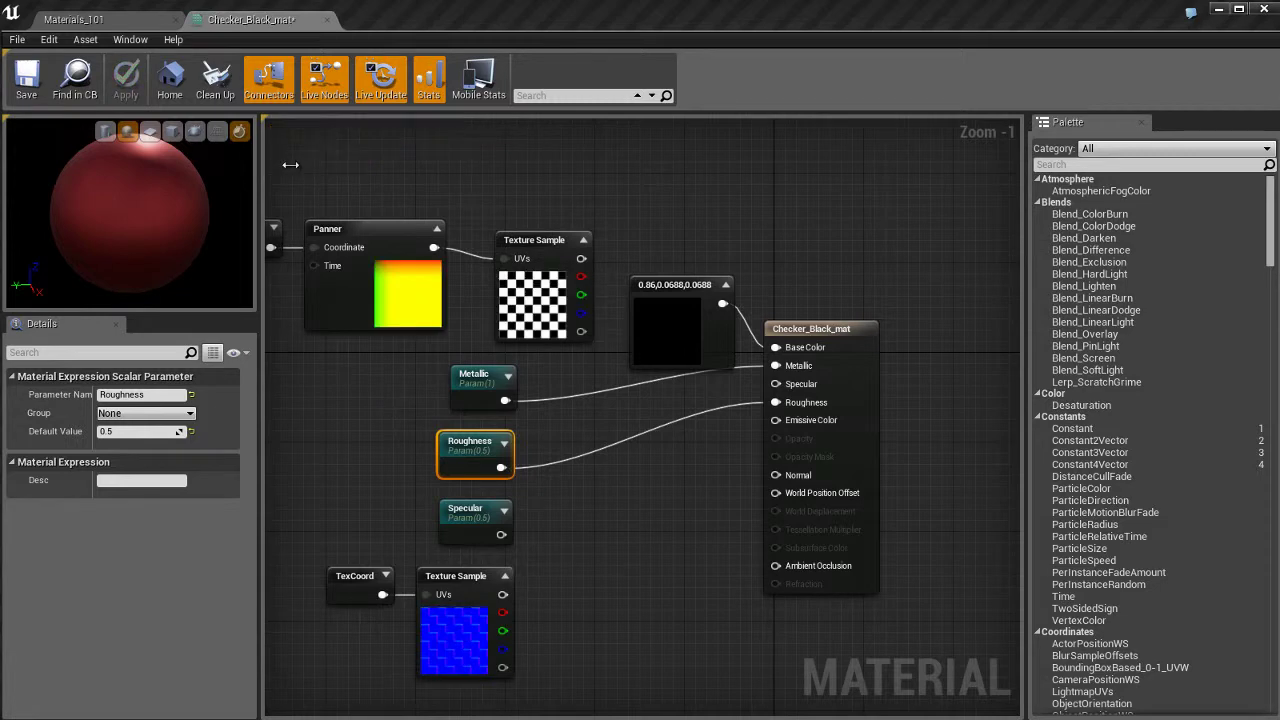
click(150, 21)
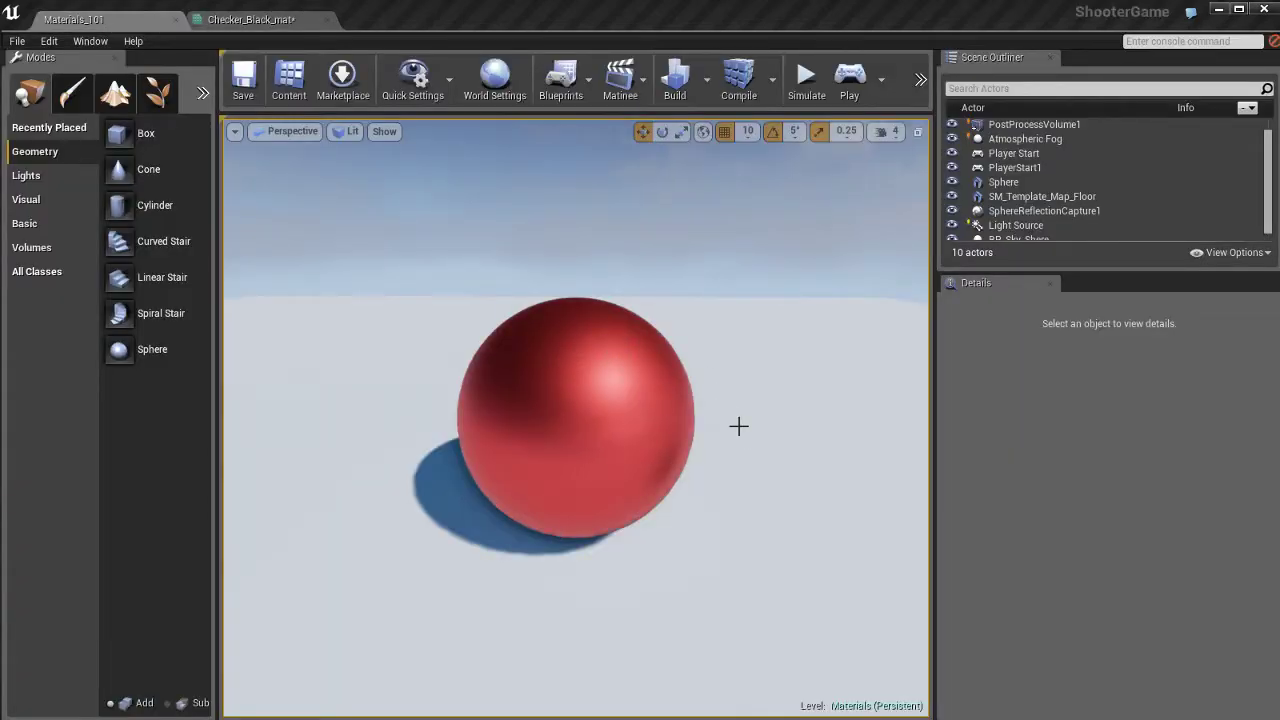
click(258, 20)
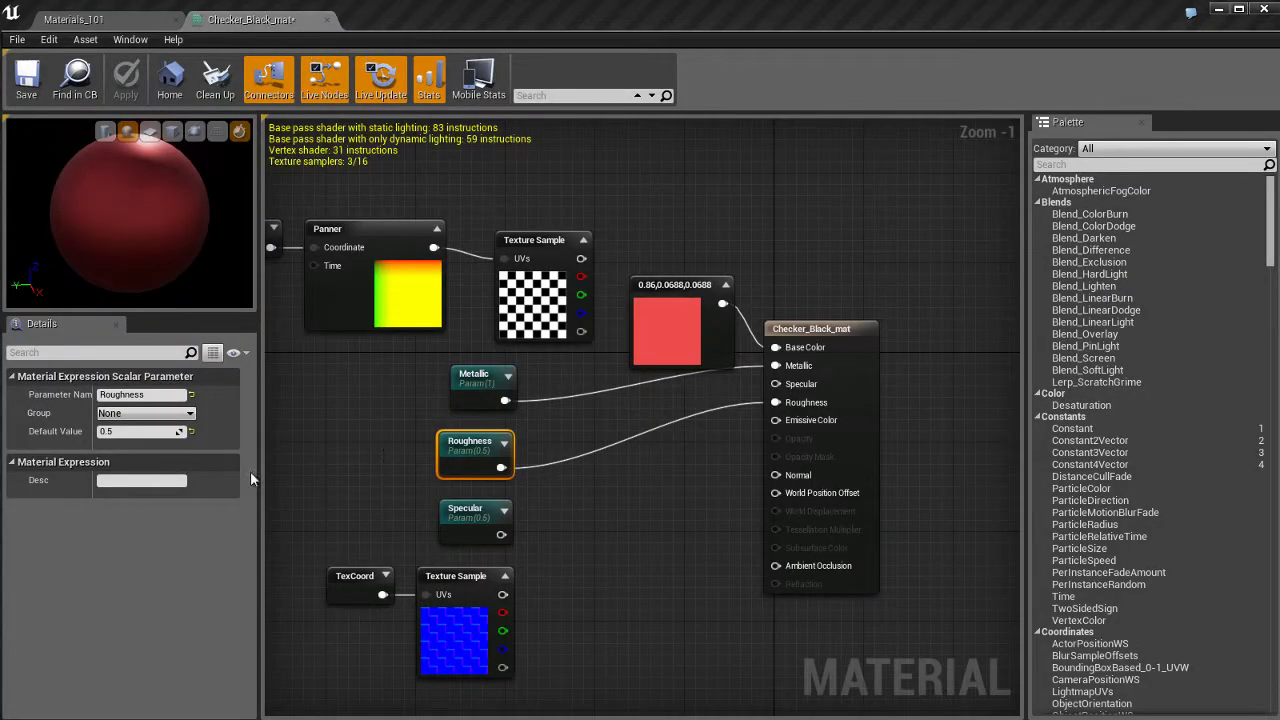
Set the Roughness parameter's default value to 0.2, apply the material and check the level's sphere
click(138, 432)
text(0.2)
key(Return)
click(130, 85)
click(138, 18)
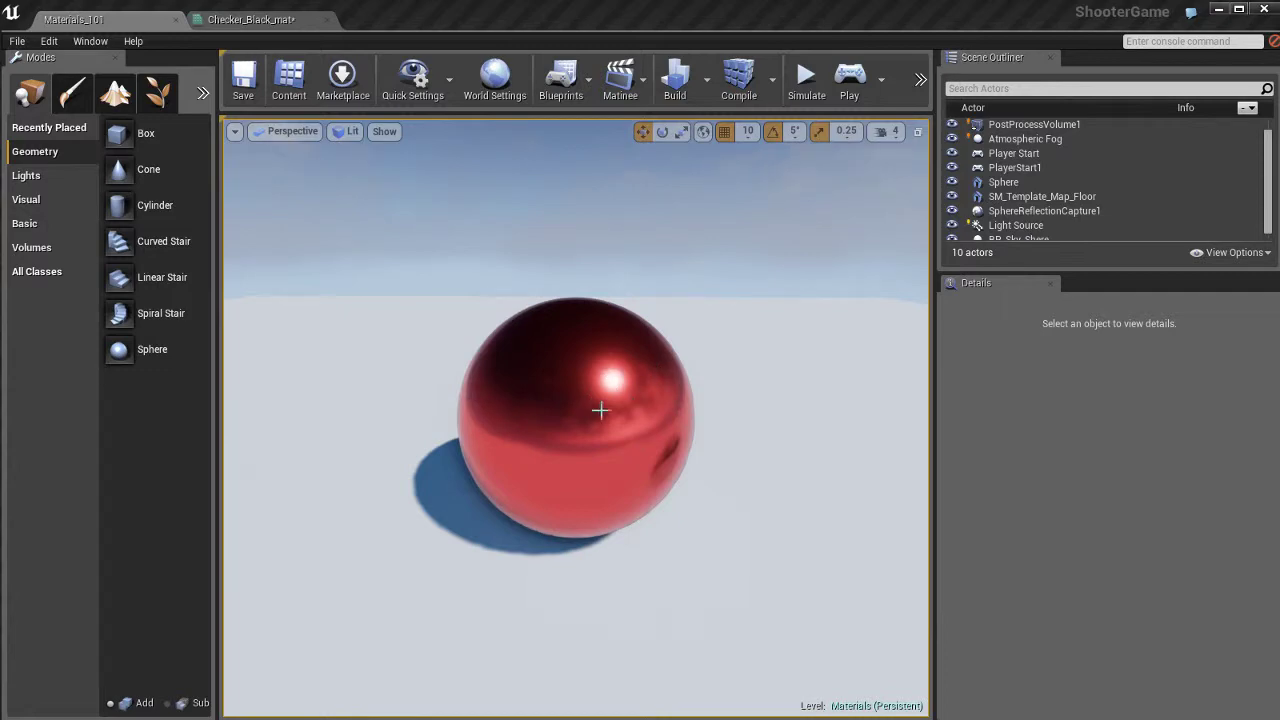
click(252, 22)
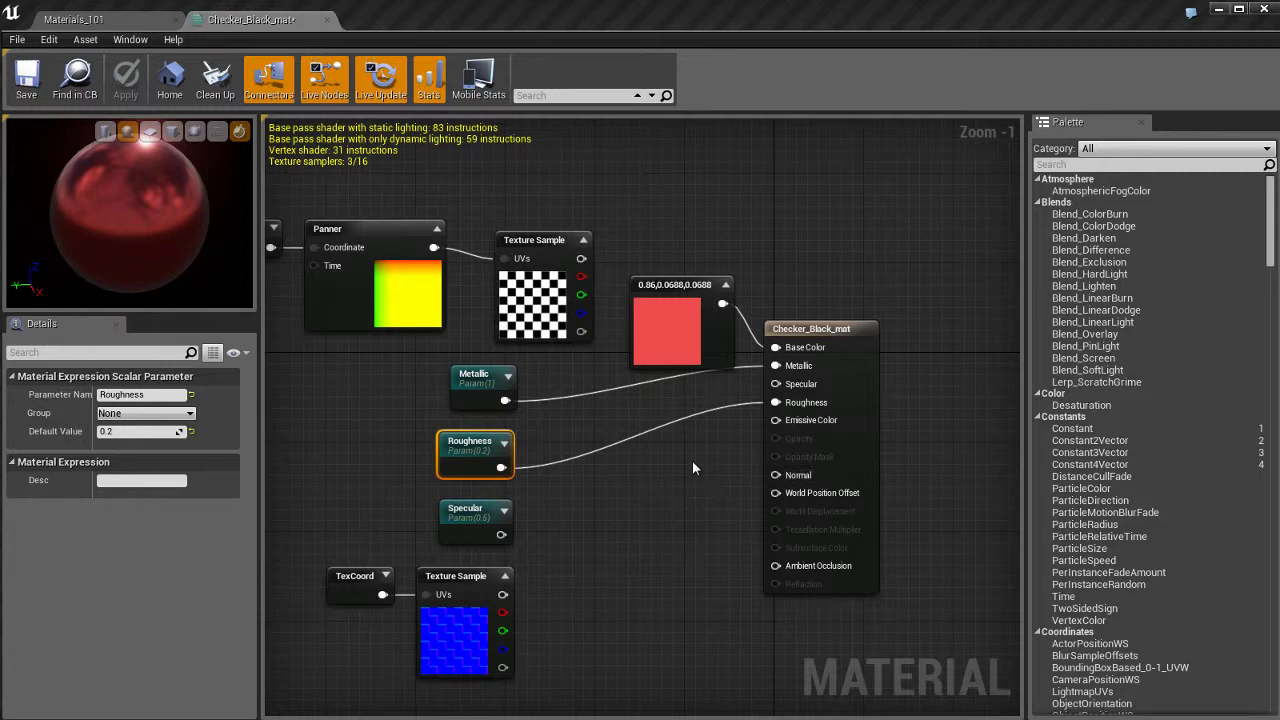
Shift the red colour node up, connect the checker Texture Sample to Emissive Color, then apply and check it on the sphere
click(679, 321)
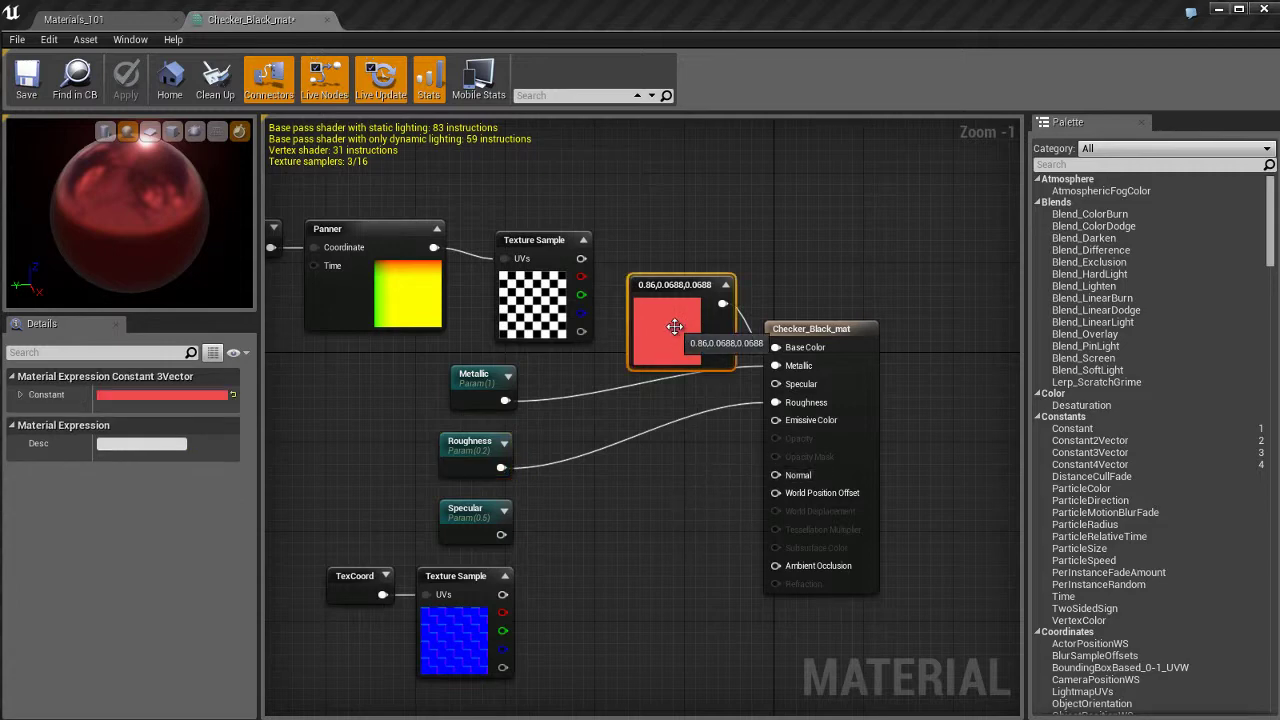
drag(676, 318, 666, 293)
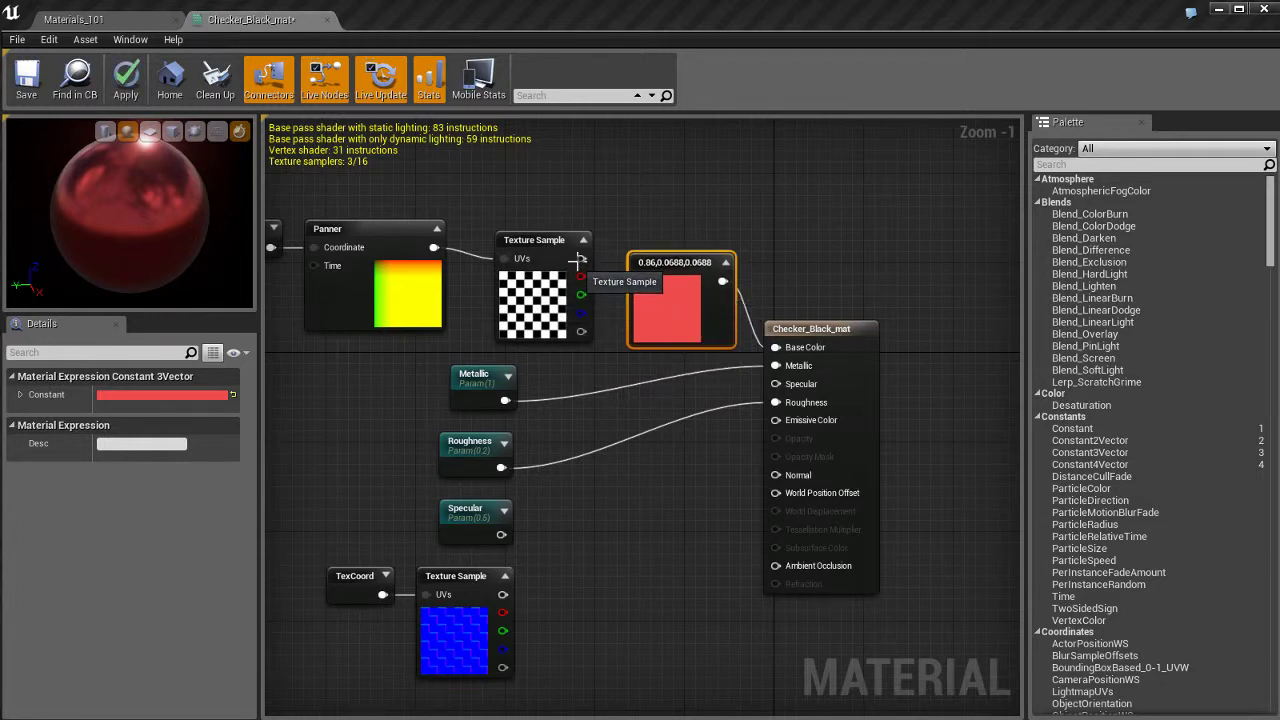
drag(579, 262, 778, 421)
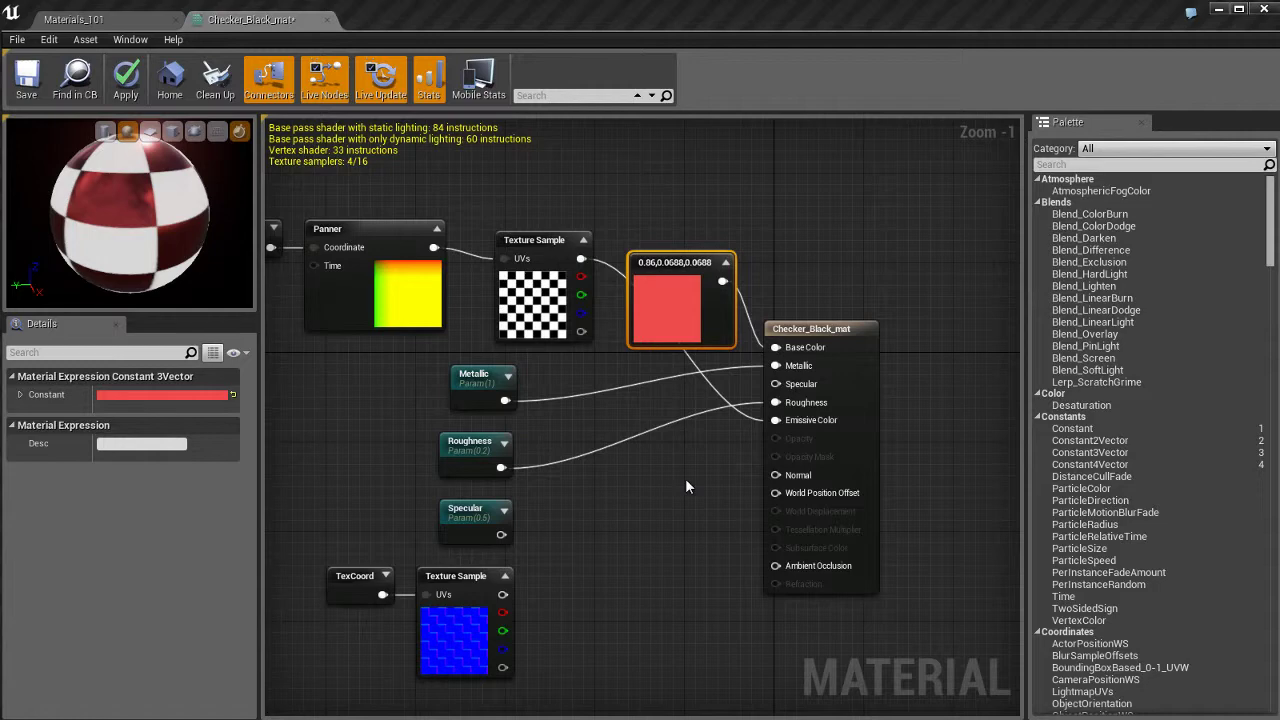
key(ctrl+s)
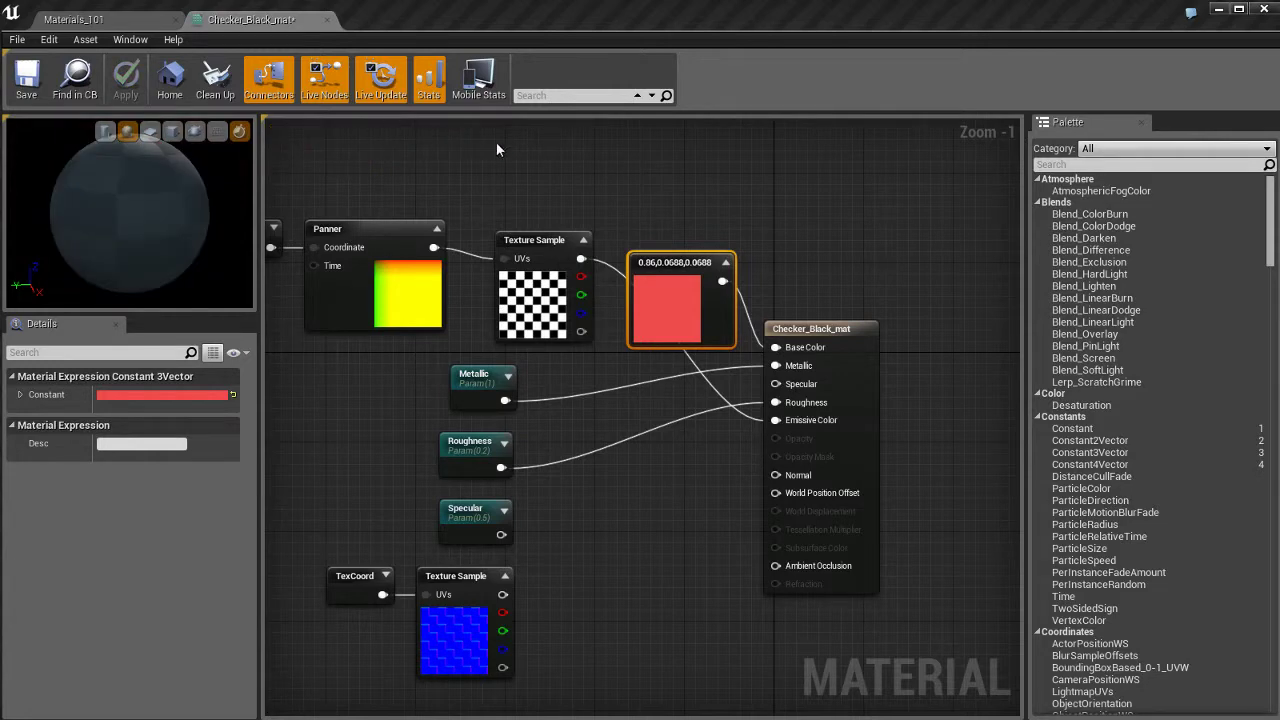
click(150, 19)
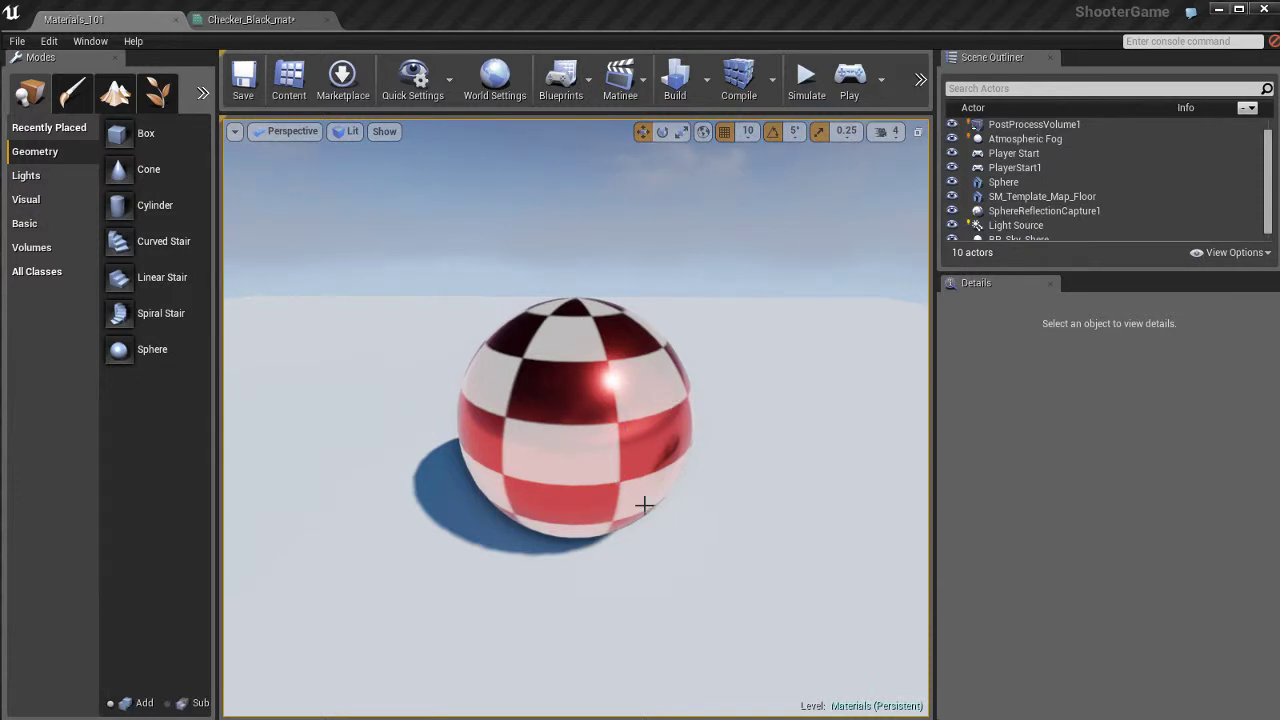
click(285, 19)
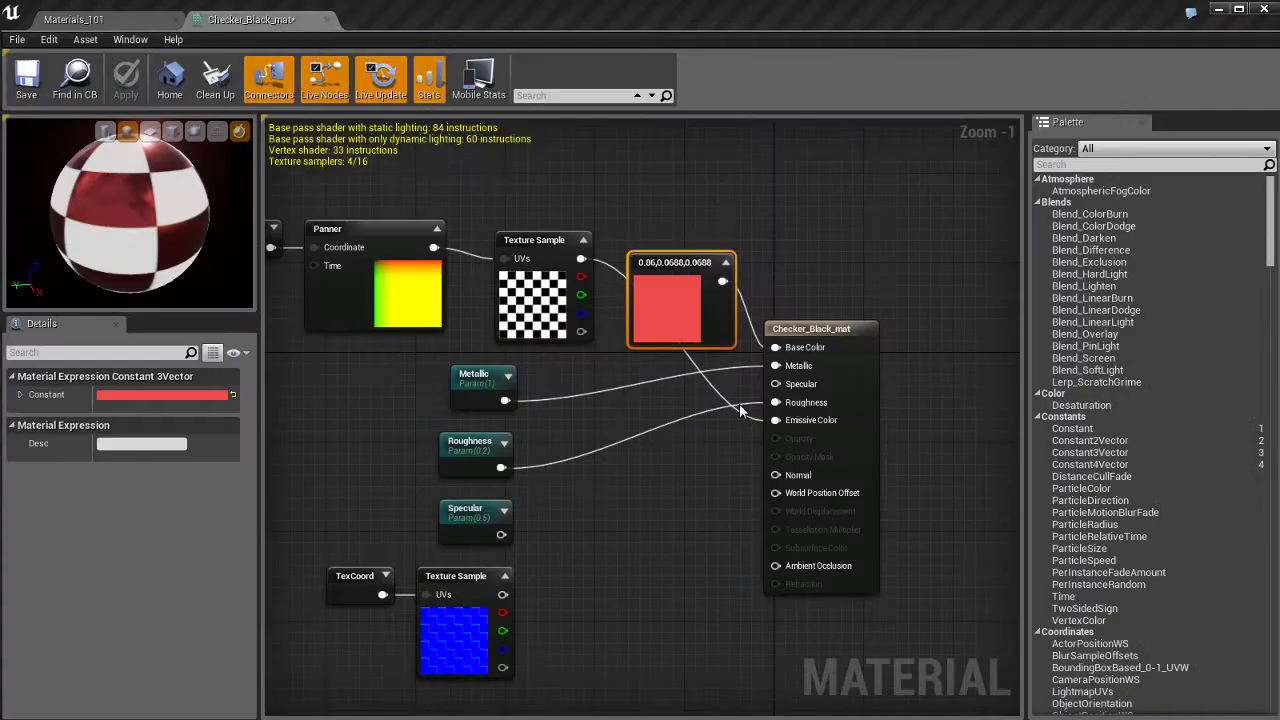
Darken the Constant3Vector colour to 0.11, 0.0088, 0.0088, apply the material and check it on the level's sphere
double_click(676, 319)
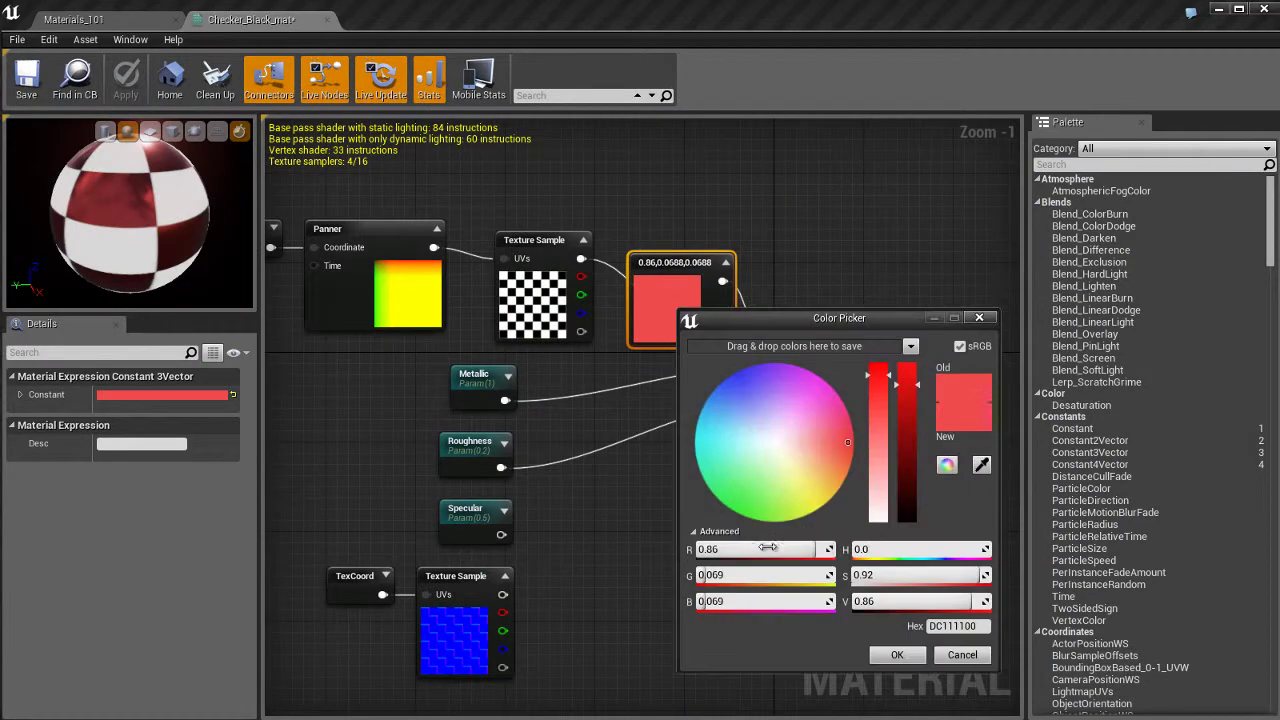
drag(907, 427, 907, 506)
click(897, 655)
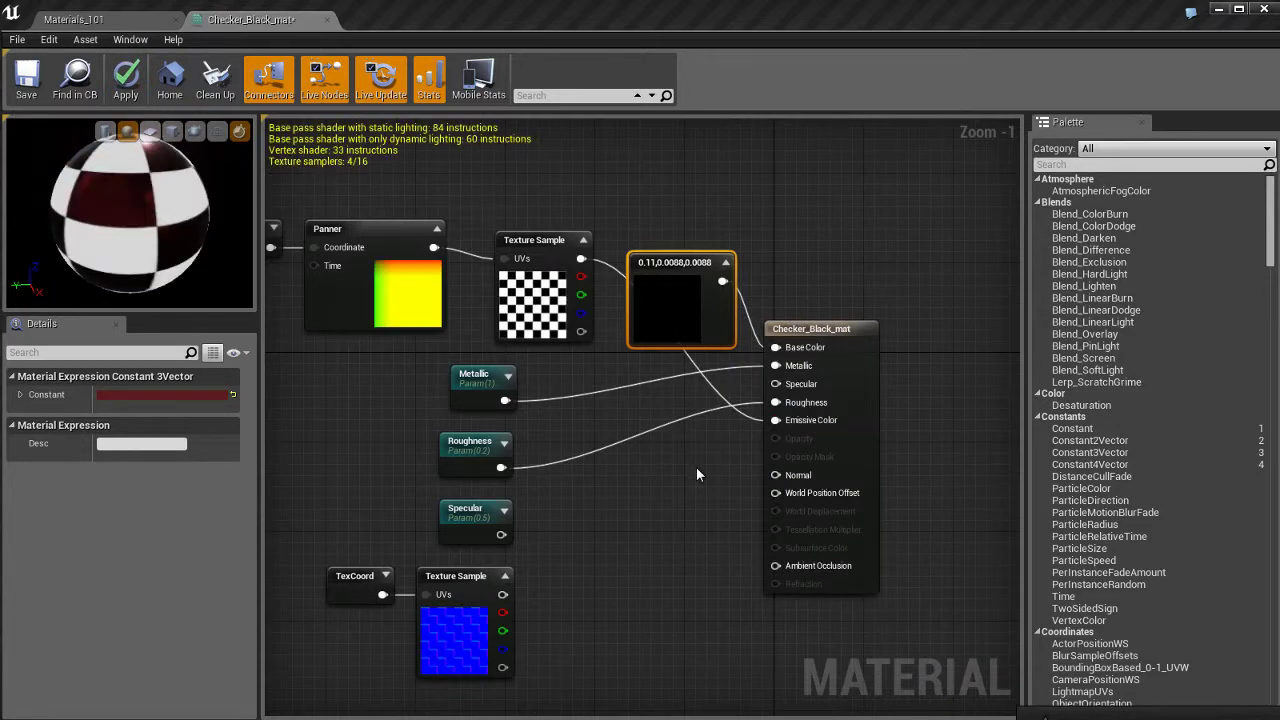
click(125, 78)
click(128, 24)
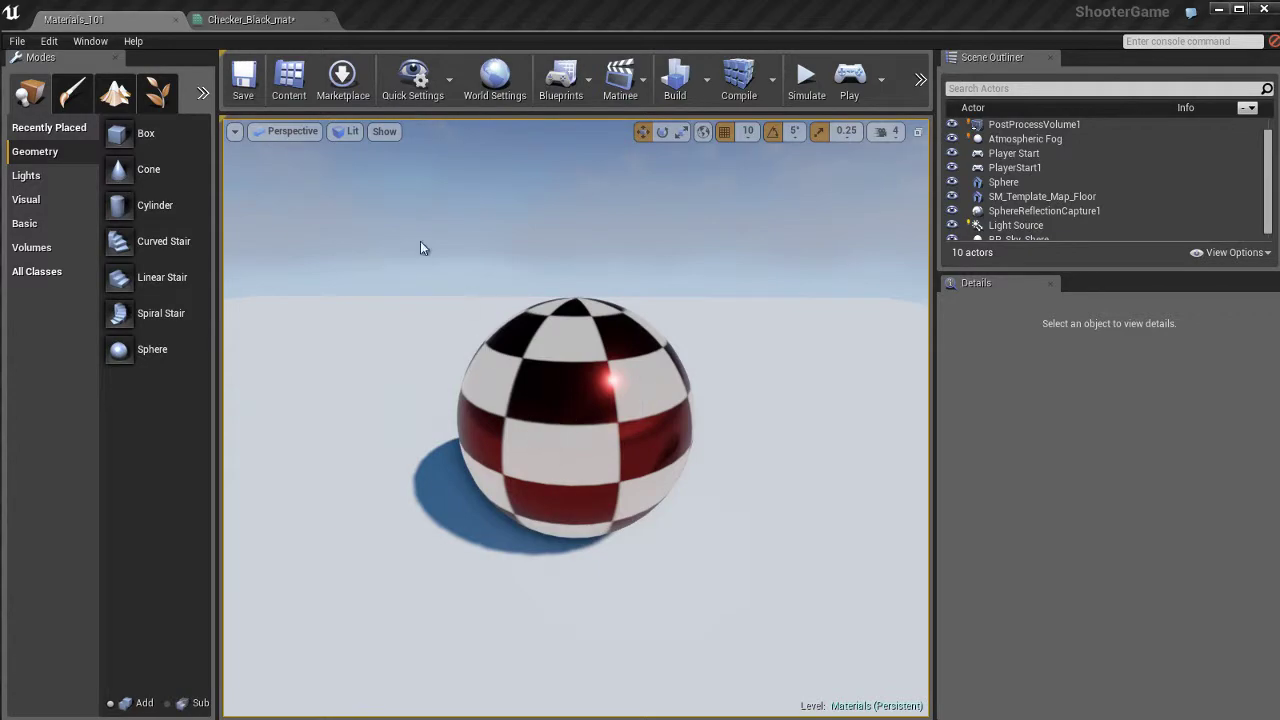
click(243, 20)
Spread out the graph by moving the result node farther from the textures and placing the collapsed colour constant above the wires
right_drag(653, 498, 617, 486)
drag(886, 231, 668, 536)
drag(690, 306, 753, 190)
click(771, 290)
click(762, 358)
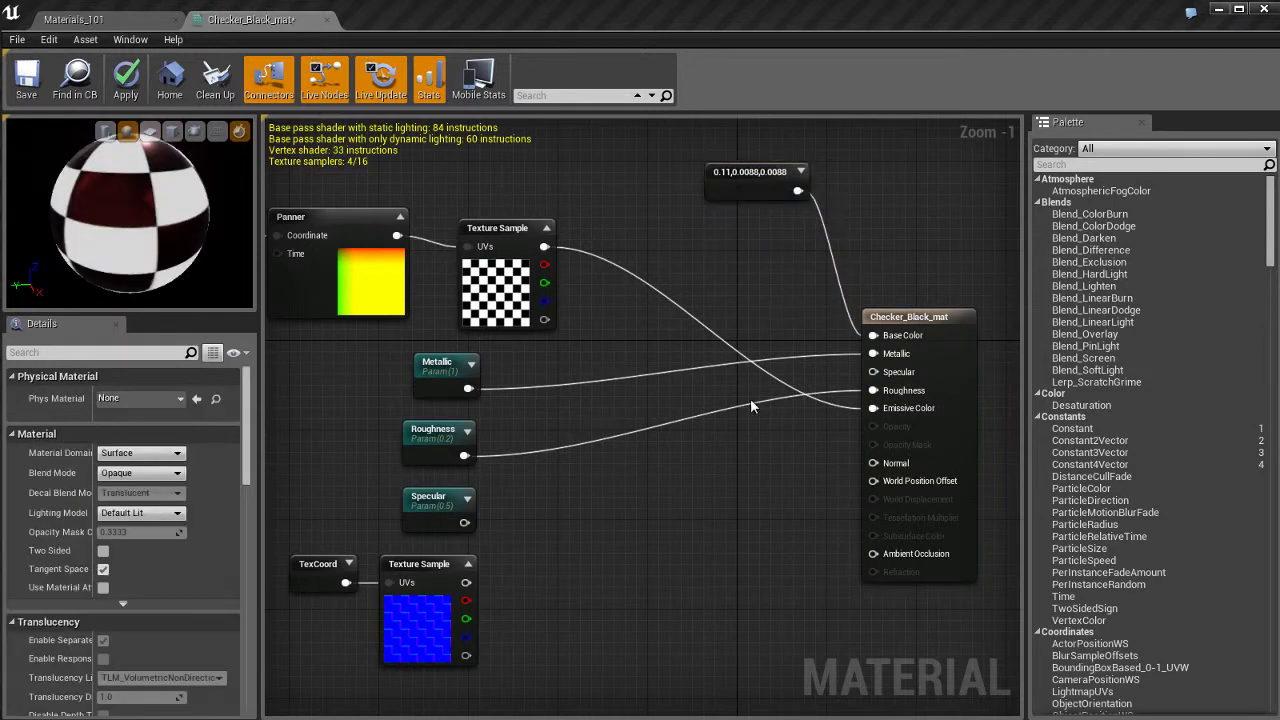
Add a Multiply node in the empty graph area below the wires, before the result node
click(696, 493)
drag(728, 522, 667, 486)
click(561, 540)
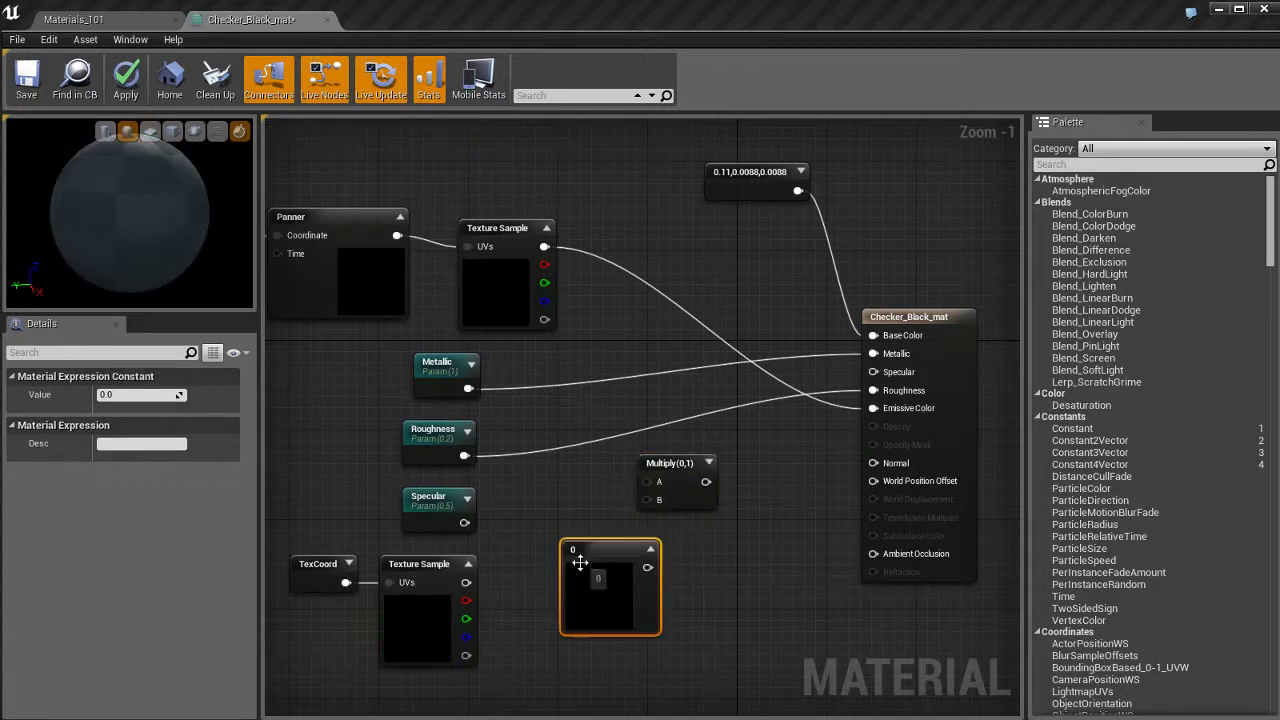
drag(606, 556, 570, 540)
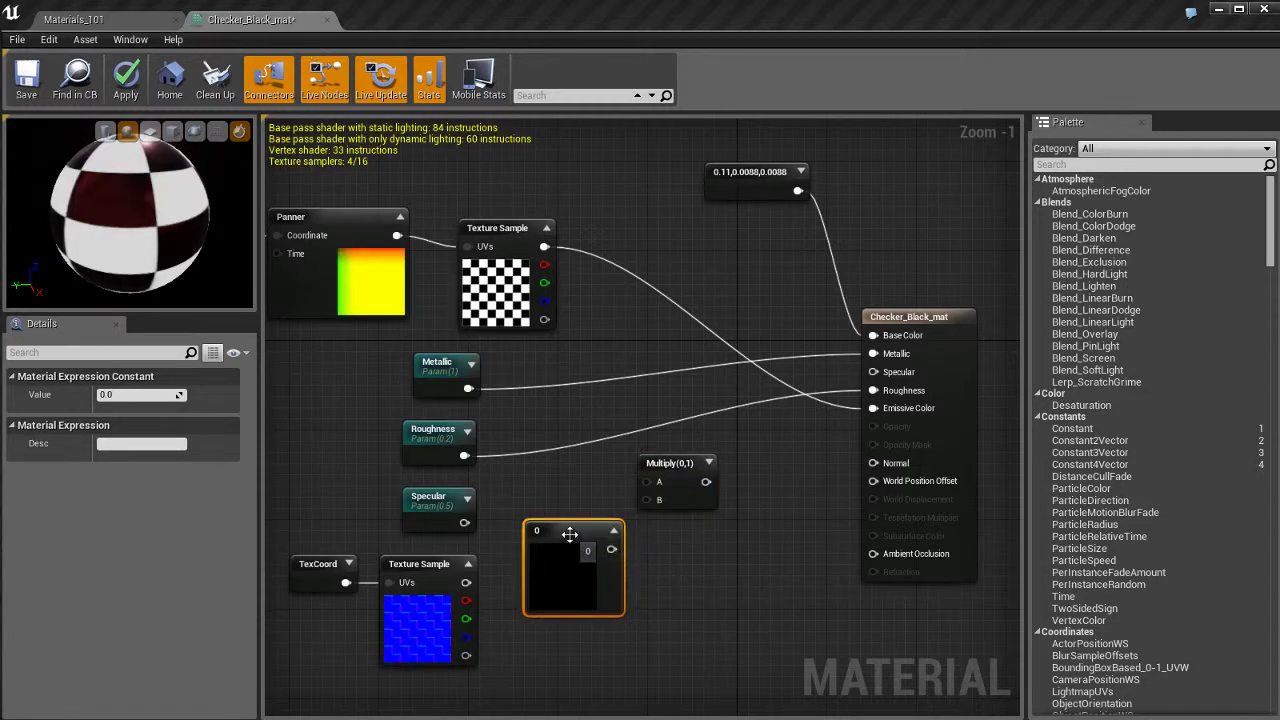
key(Delete)
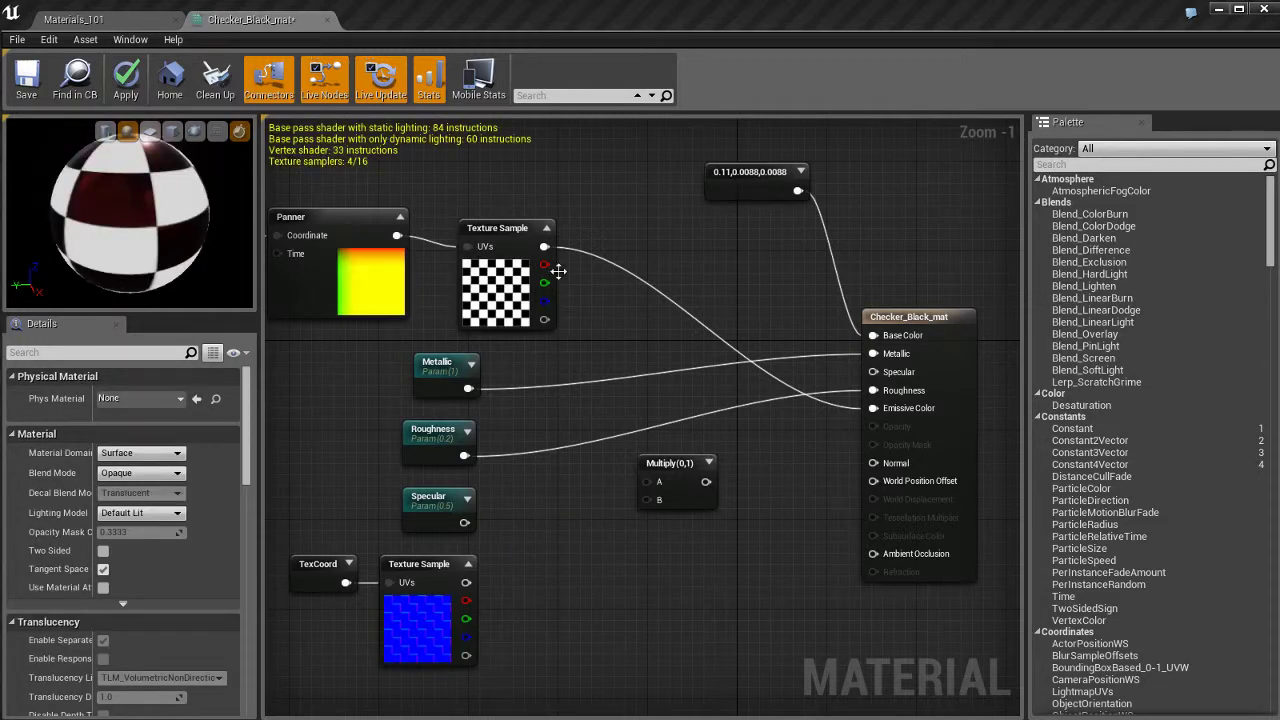
Connect the checker Texture Sample to Multiply's A and create a collapsed Constant3Vector feeding its B input
drag(543, 246, 553, 533)
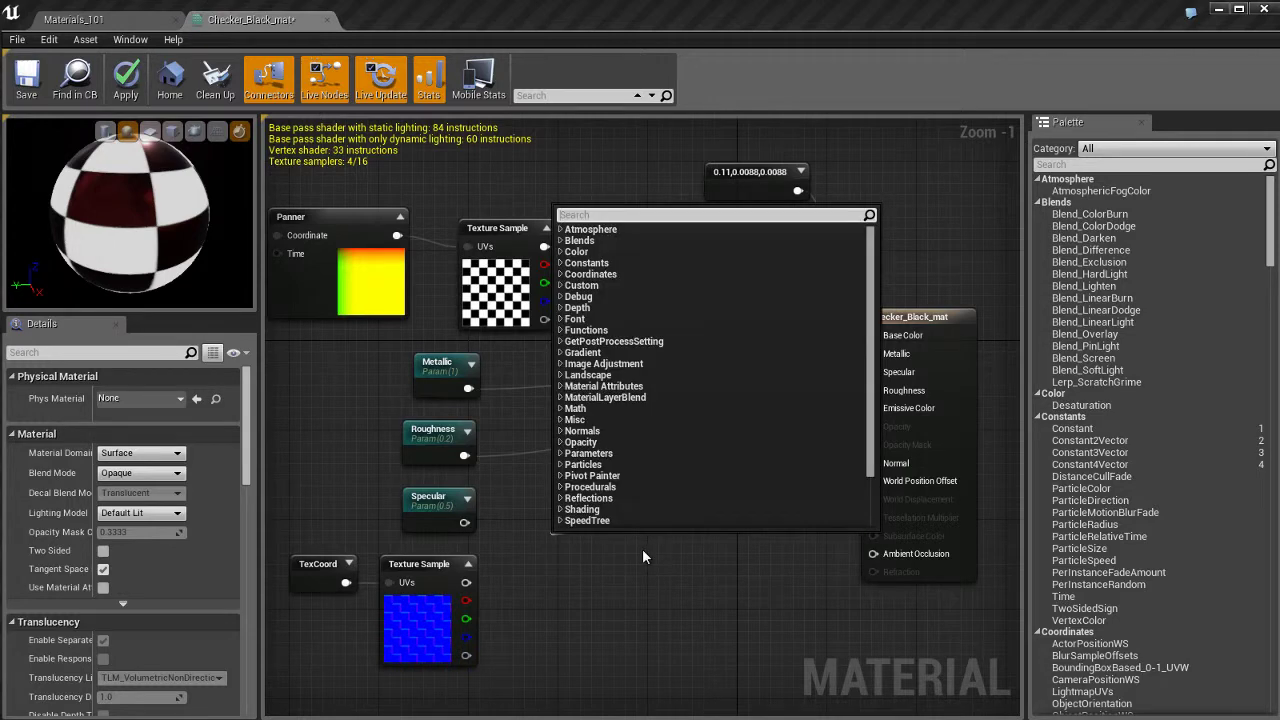
text(consta)
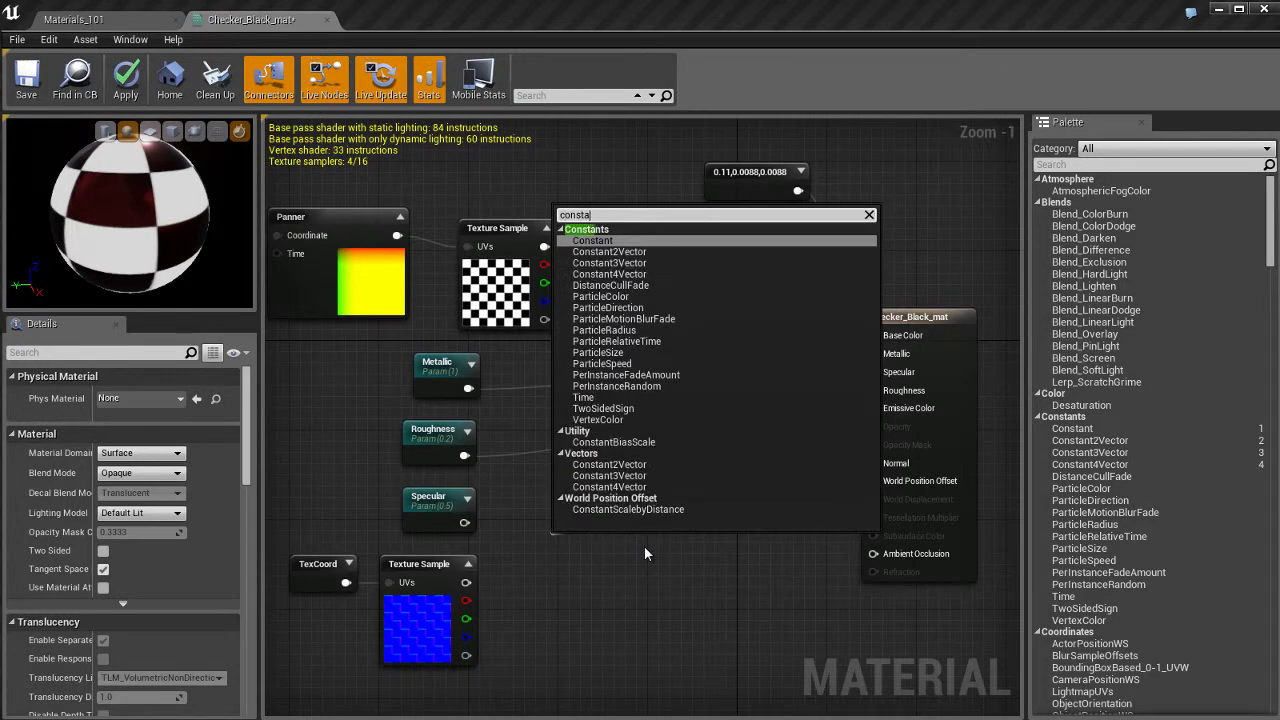
key(Down)
key(Down)
key(Return)
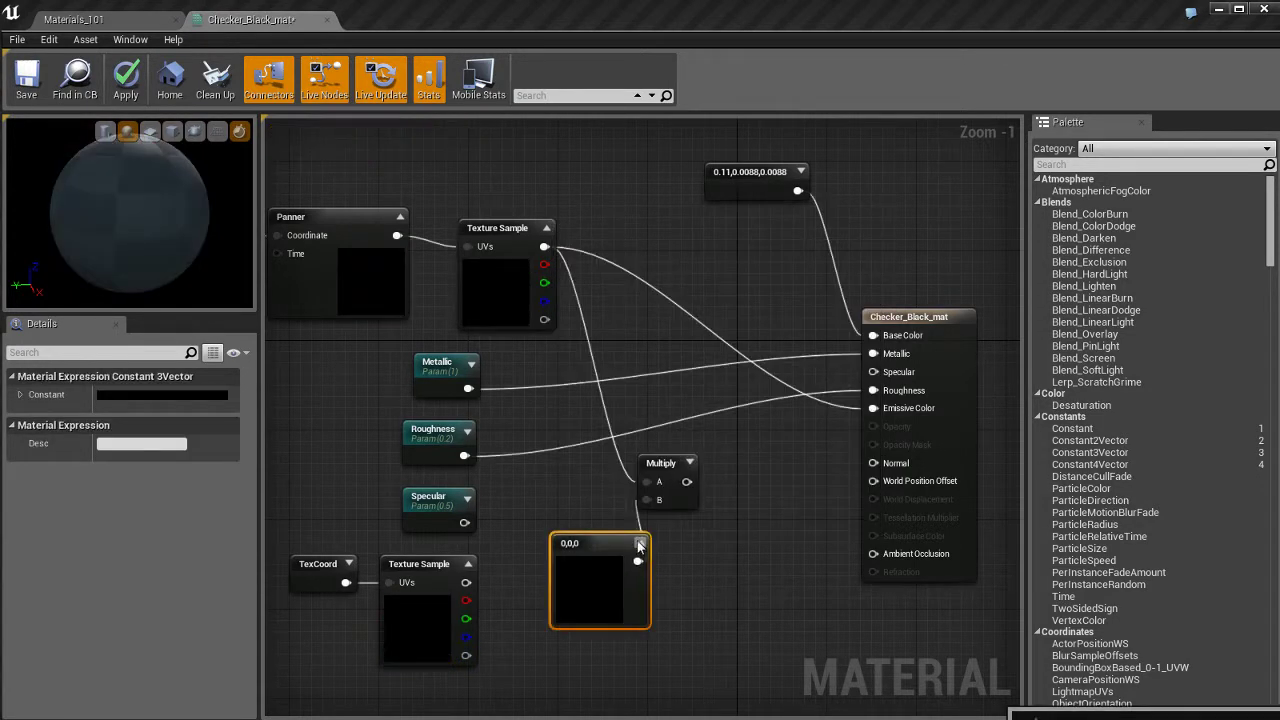
scroll(591, 580, up, 1)
click(641, 543)
scroll(716, 549, down, 1)
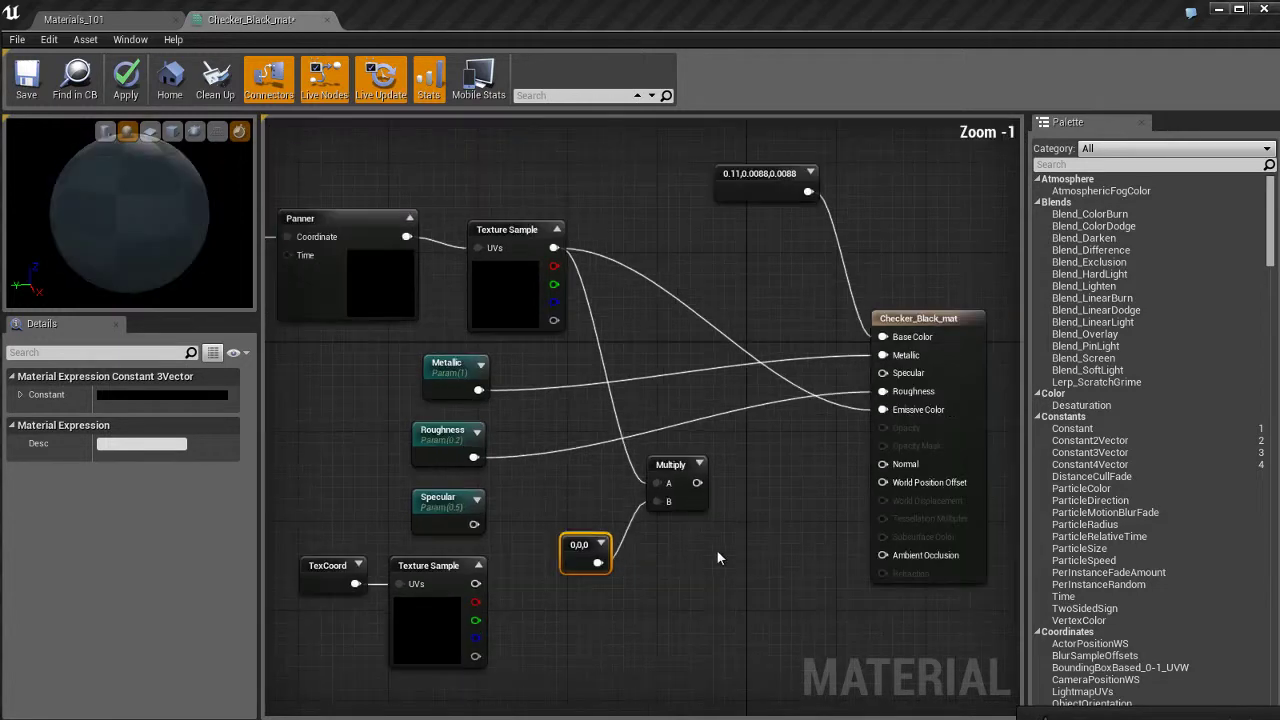
Move the Multiply node and its black colour constant up beside the checker Texture Sample
click(700, 566)
right_drag(638, 571, 636, 590)
drag(571, 563, 555, 529)
drag(682, 505, 704, 325)
drag(591, 550, 625, 394)
Set the black Constant3Vector's colour to blue with R 0, G 0.135 and B 1
double_click(593, 378)
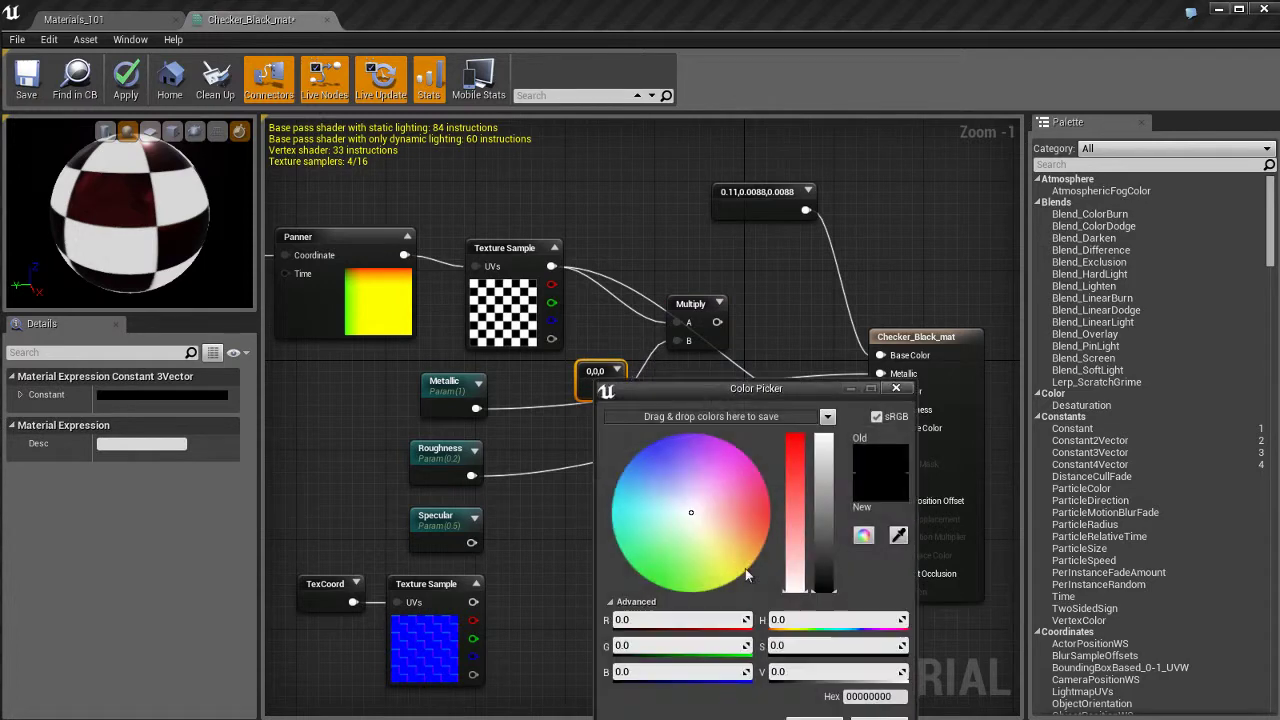
click(642, 450)
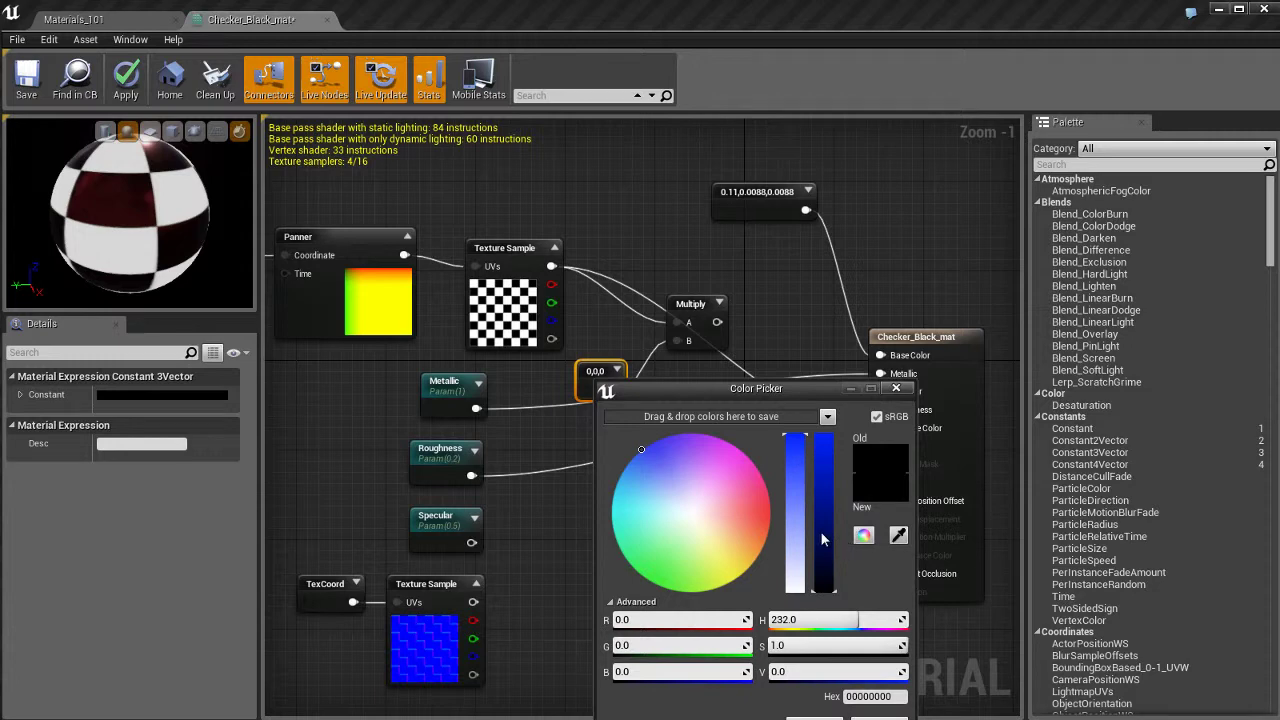
drag(822, 540, 822, 436)
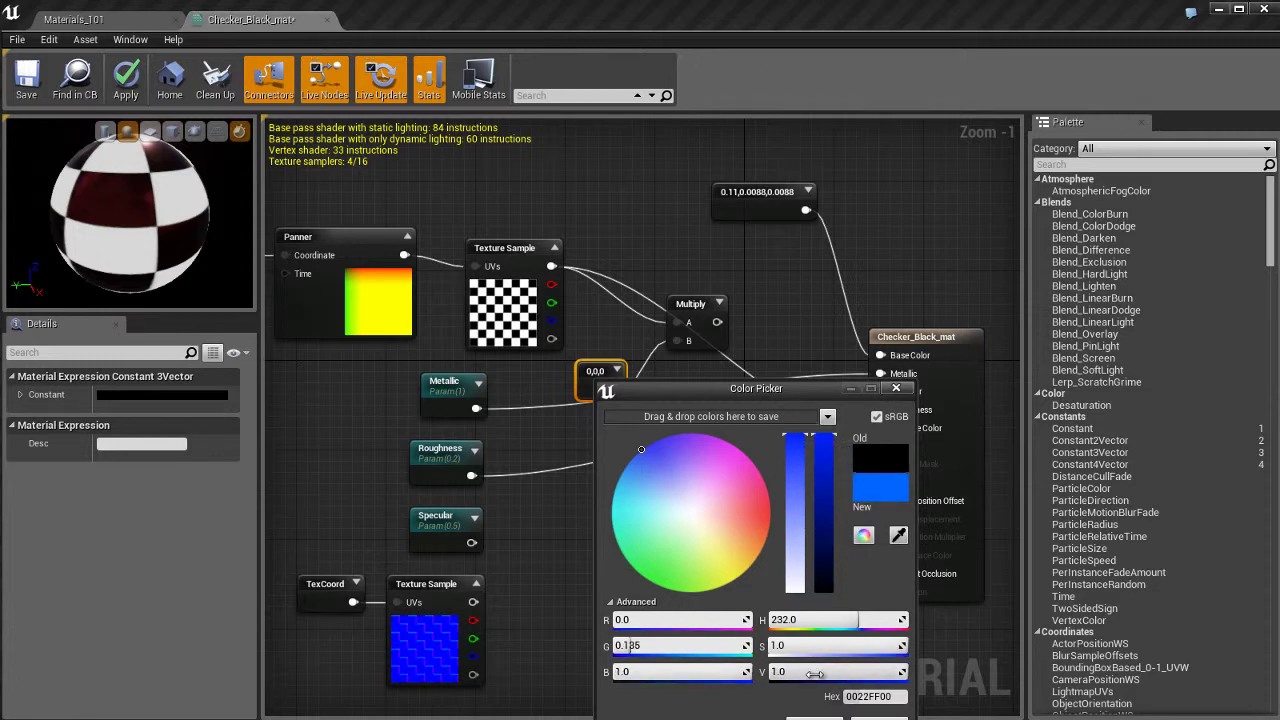
click(815, 716)
Connect the Multiply output to Emissive Color, apply the material and check it on the level's sphere
drag(717, 321, 910, 427)
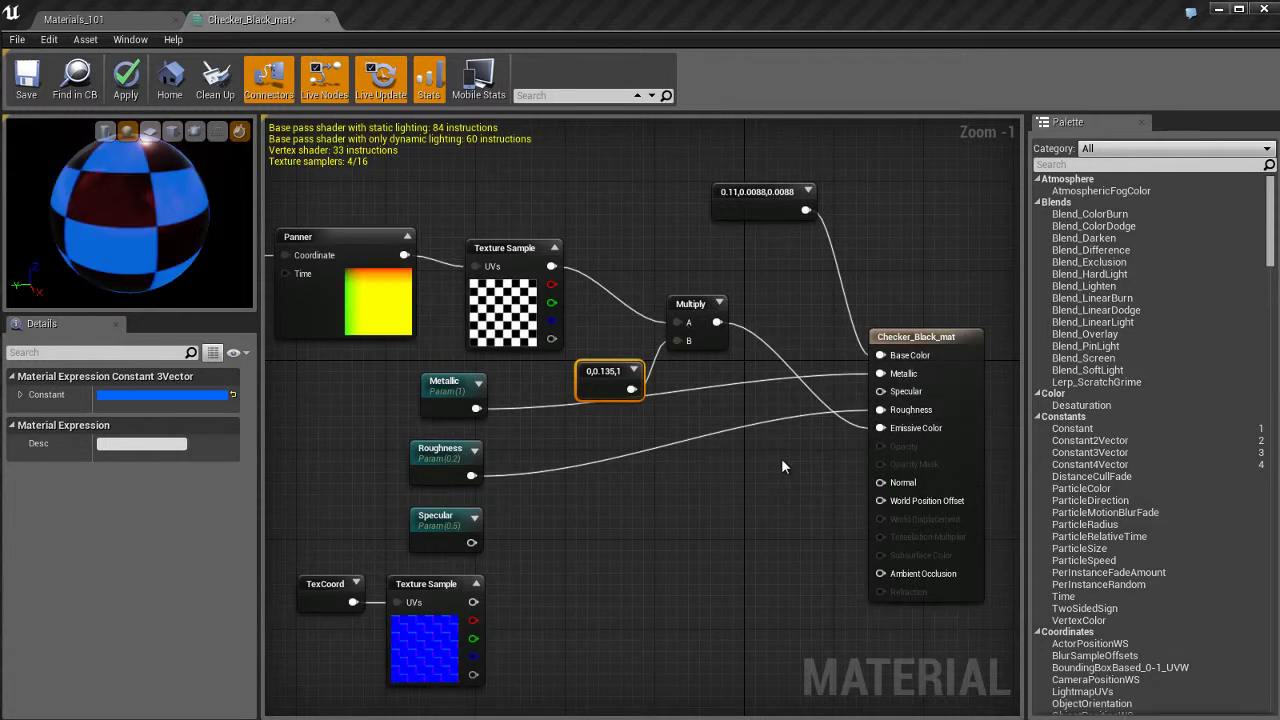
click(125, 80)
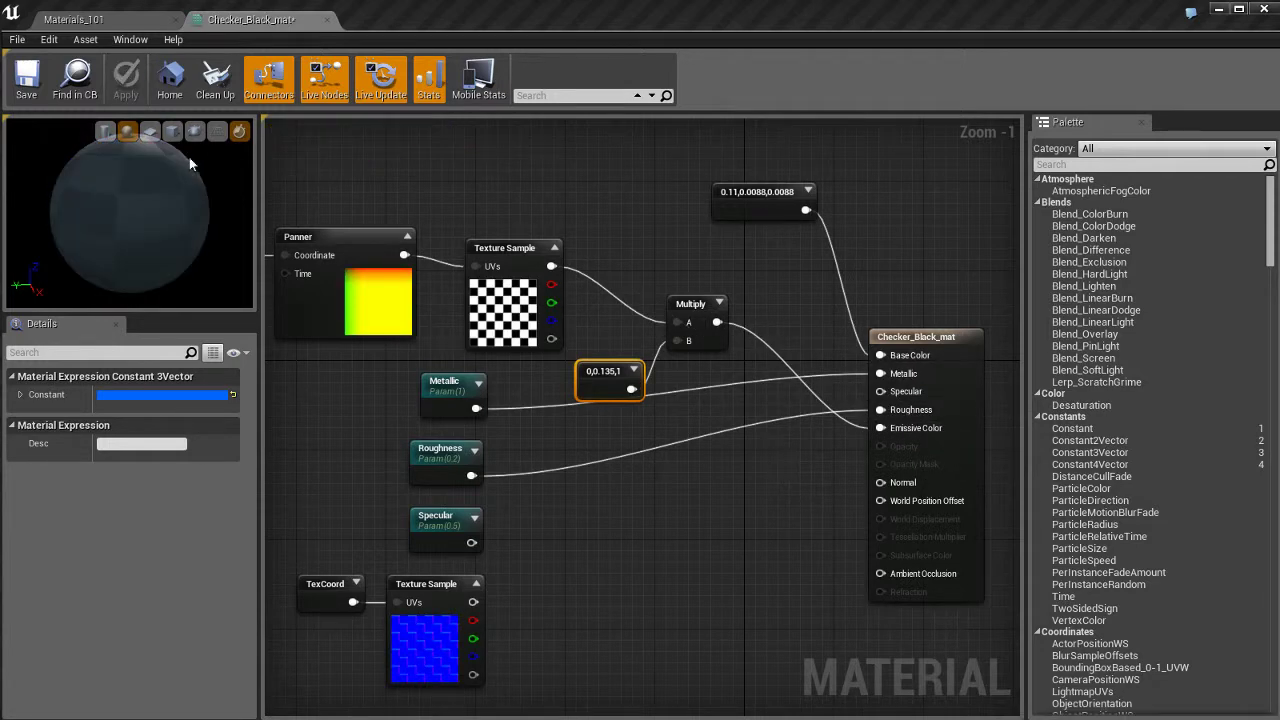
click(137, 24)
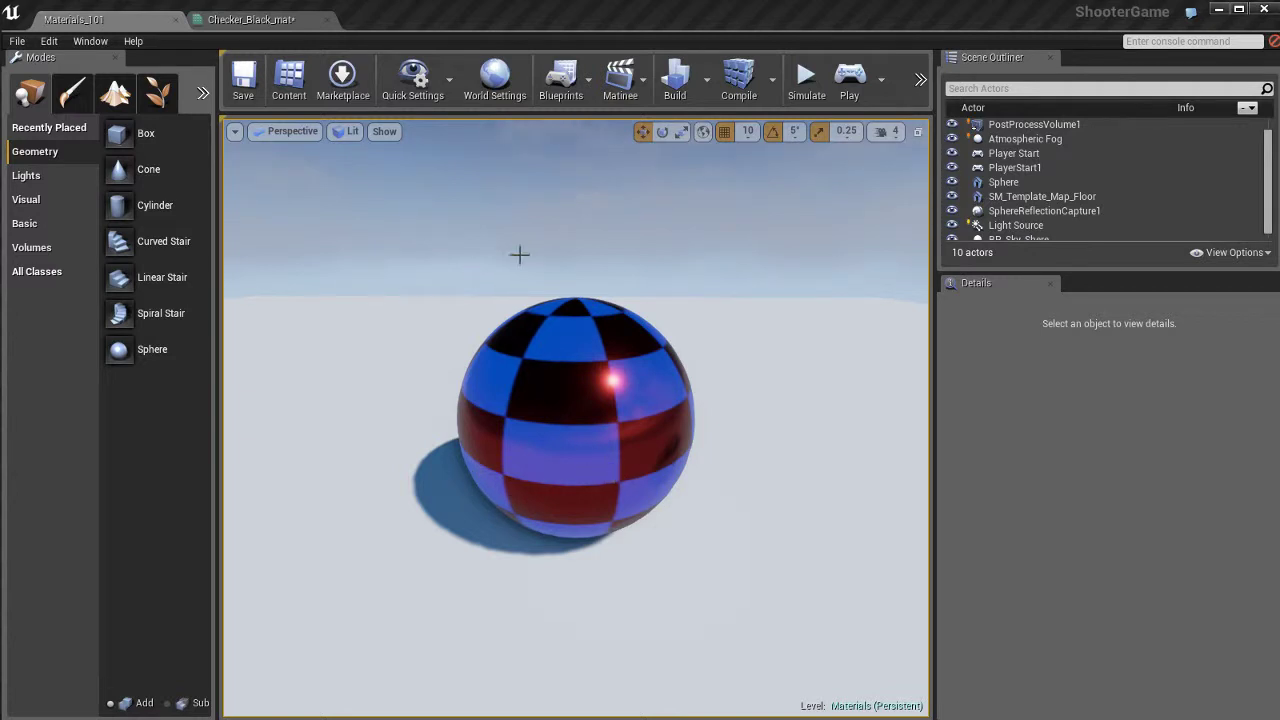
Raise the blue Constant3Vector's V value to 20, apply the material and check the glow on the level's sphere
click(250, 20)
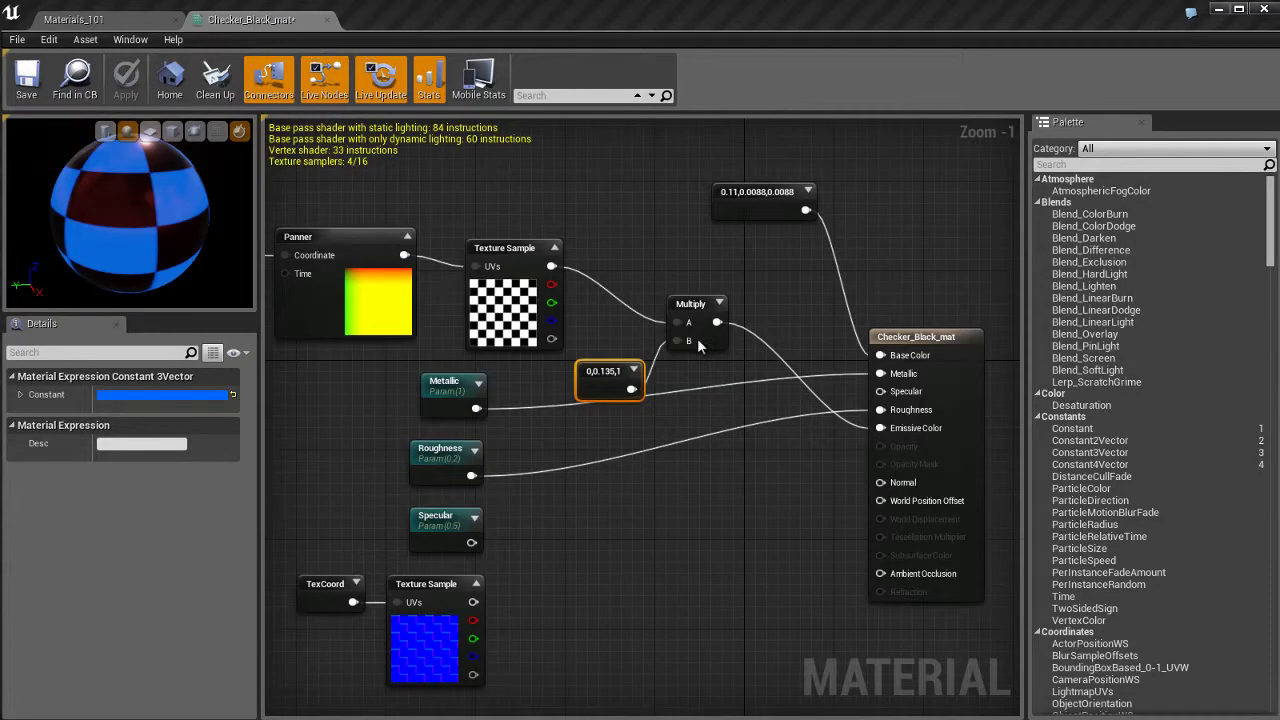
double_click(600, 374)
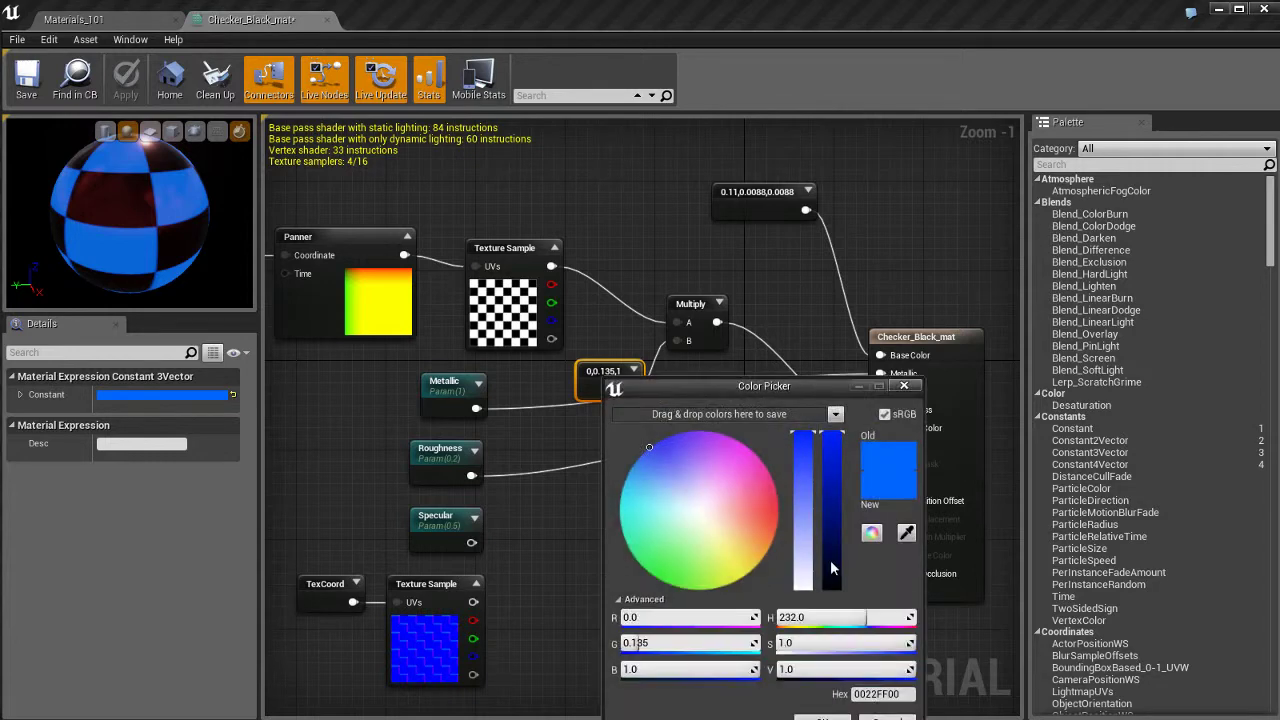
click(845, 669)
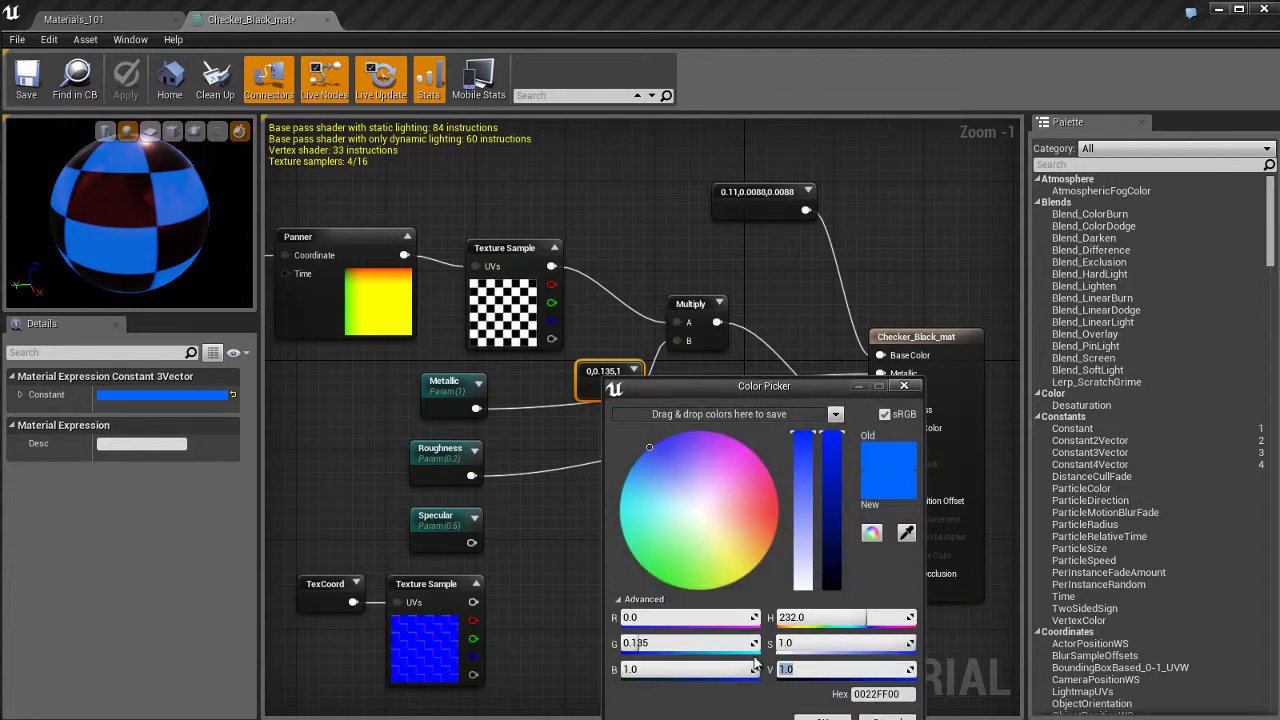
text(20)
key(Return)
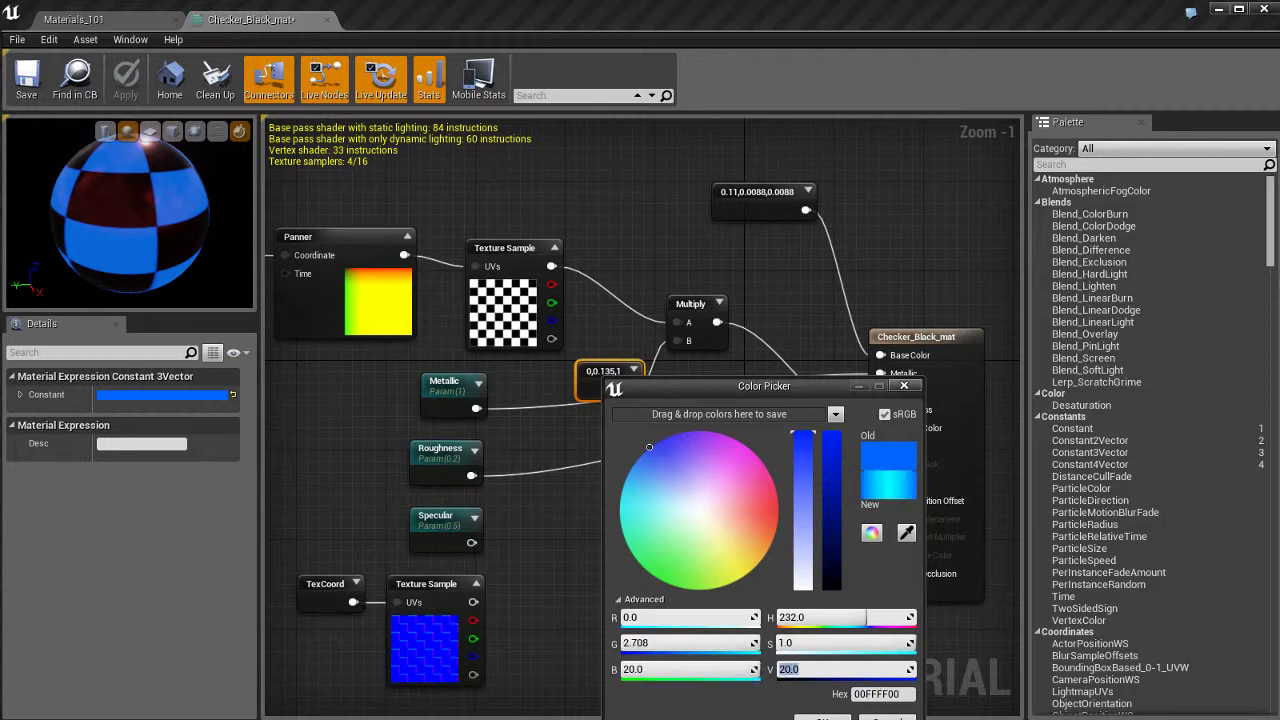
click(822, 718)
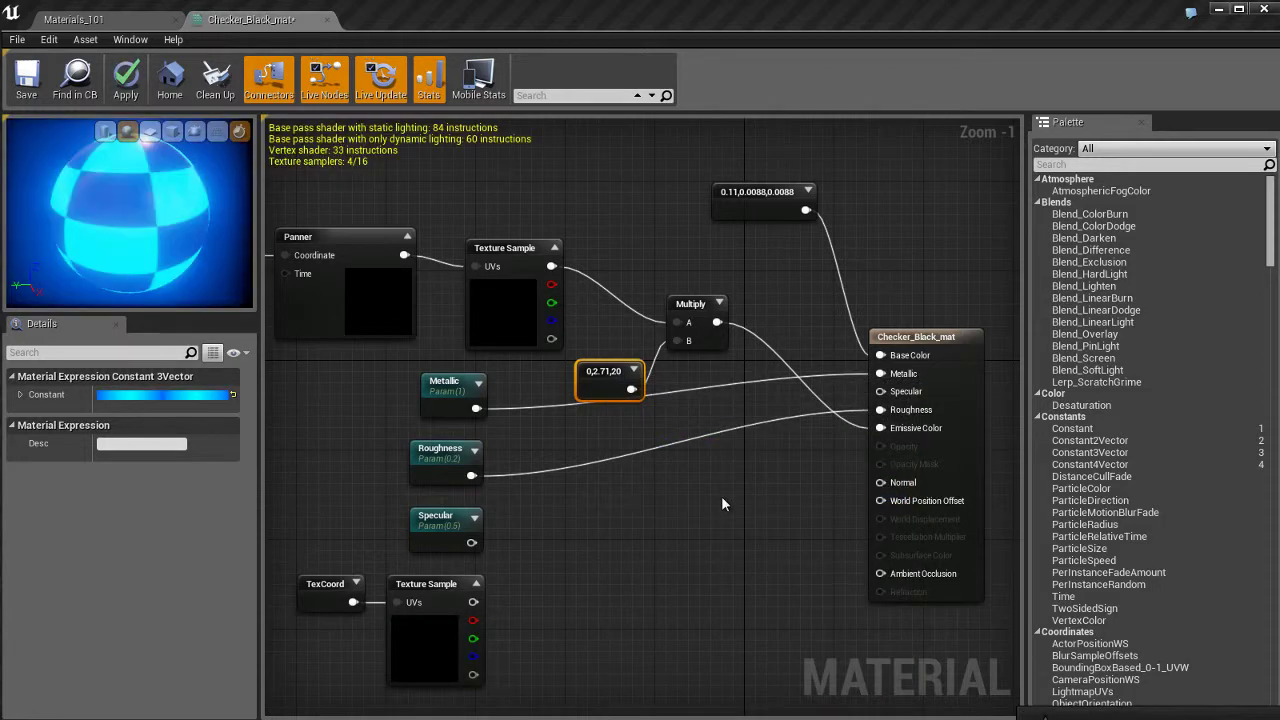
mouse_move(126, 230)
mouse_down()
mouse_move(162, 243)
mouse_move(140, 200)
mouse_move(133, 229)
mouse_up()
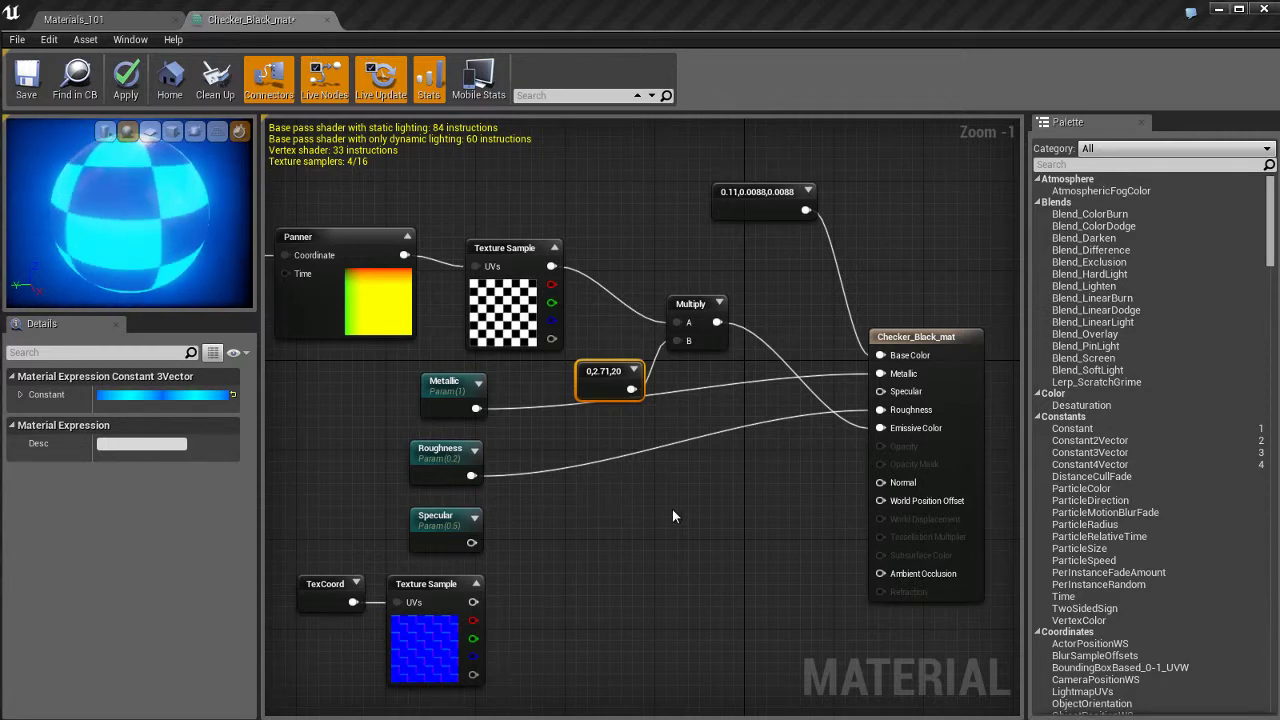
click(122, 24)
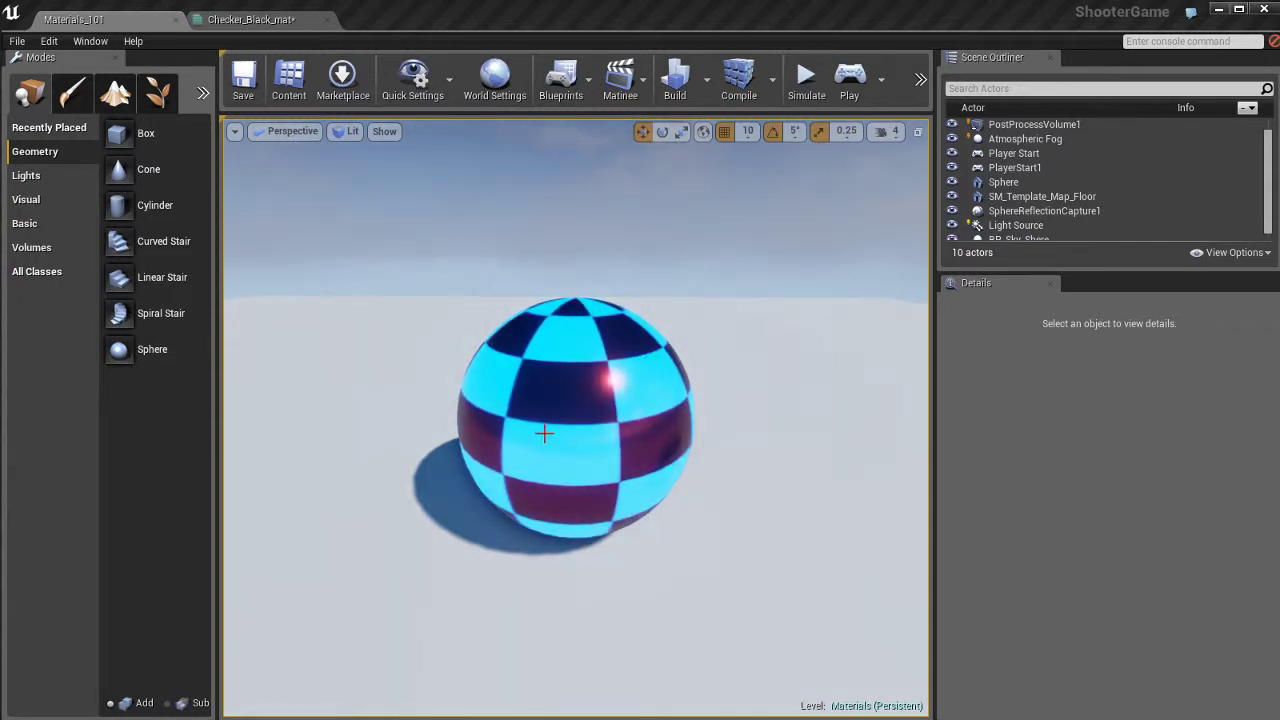
Set the blue Constant3Vector's V value to 60, then apply the material and check it on the level's sphere
click(256, 20)
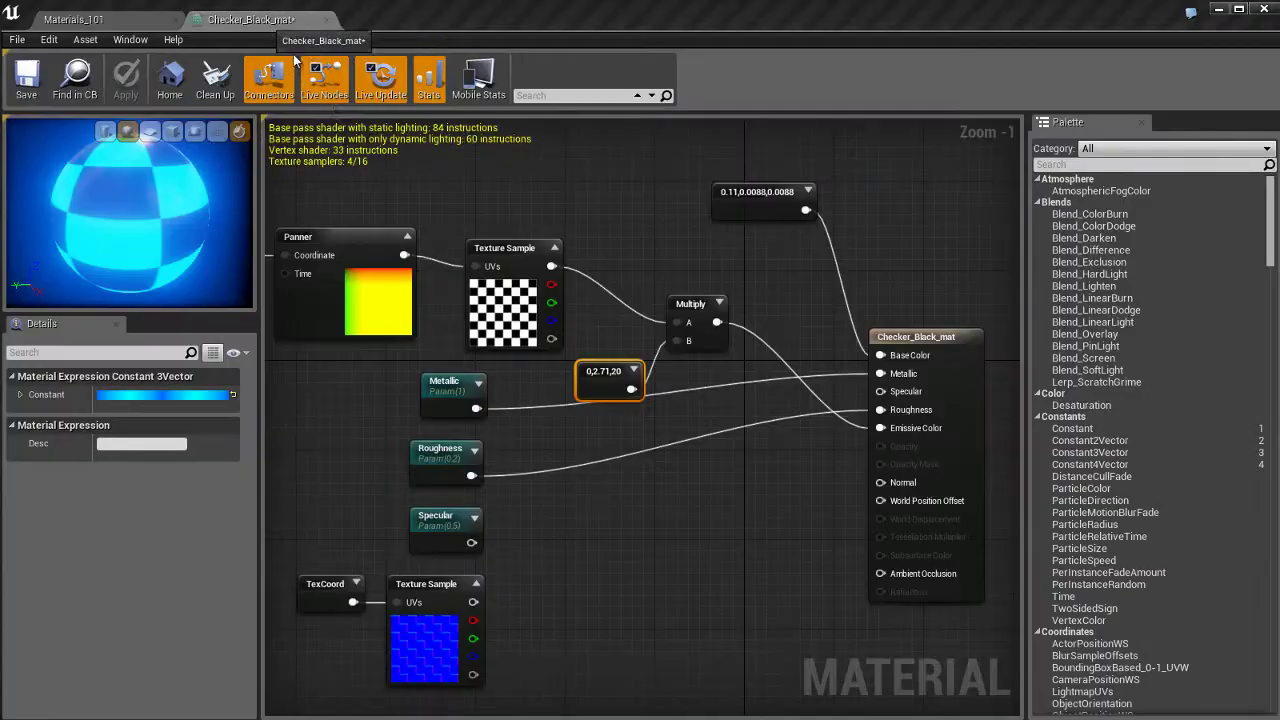
double_click(603, 372)
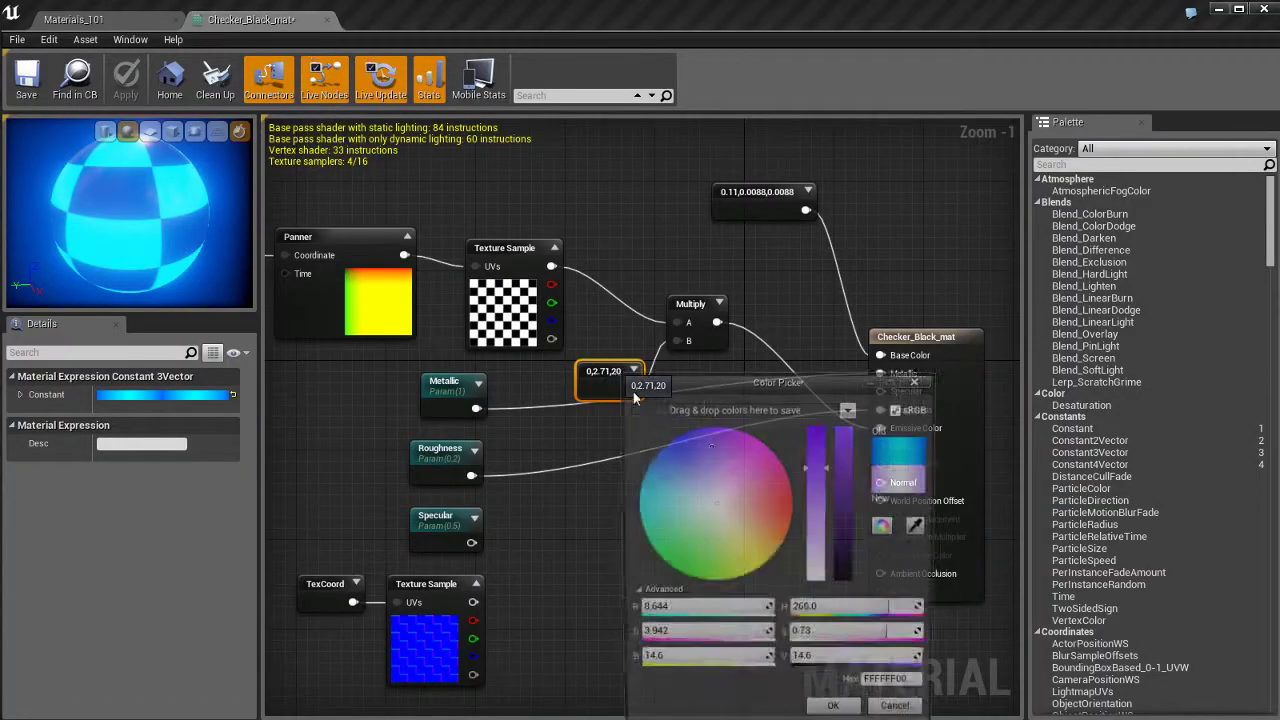
click(857, 656)
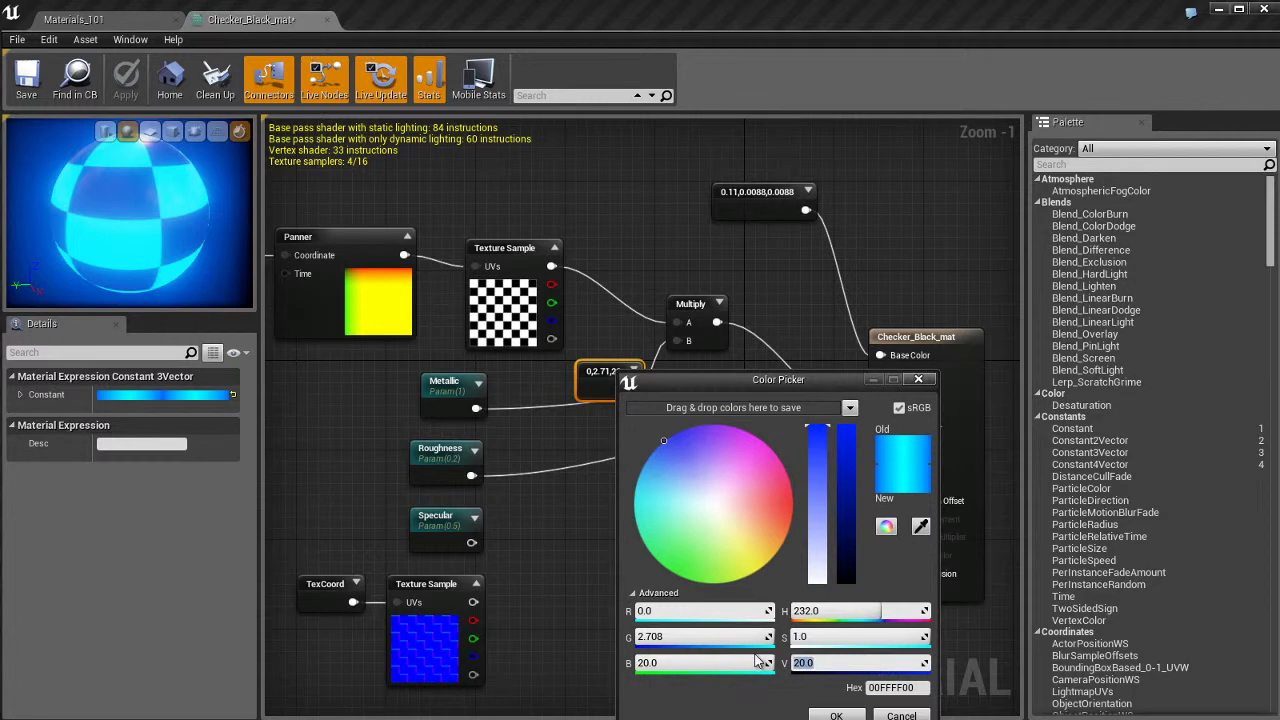
text(60)
key(Return)
click(836, 715)
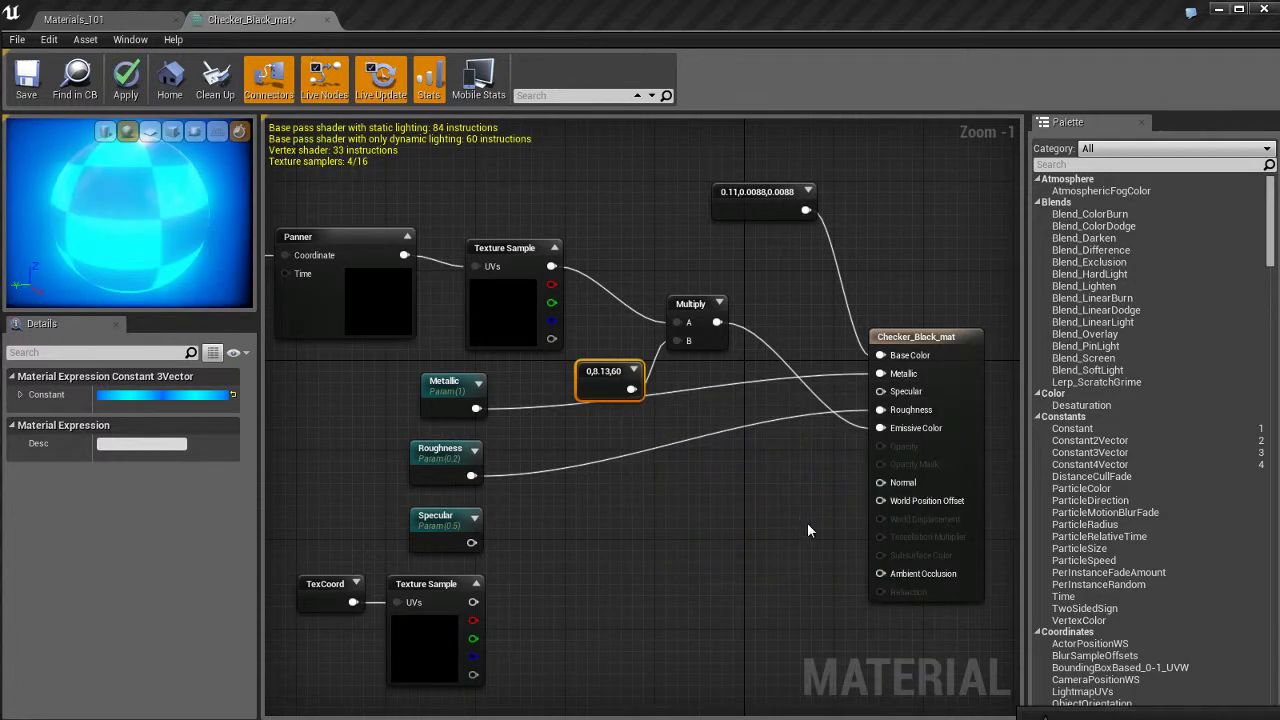
click(126, 80)
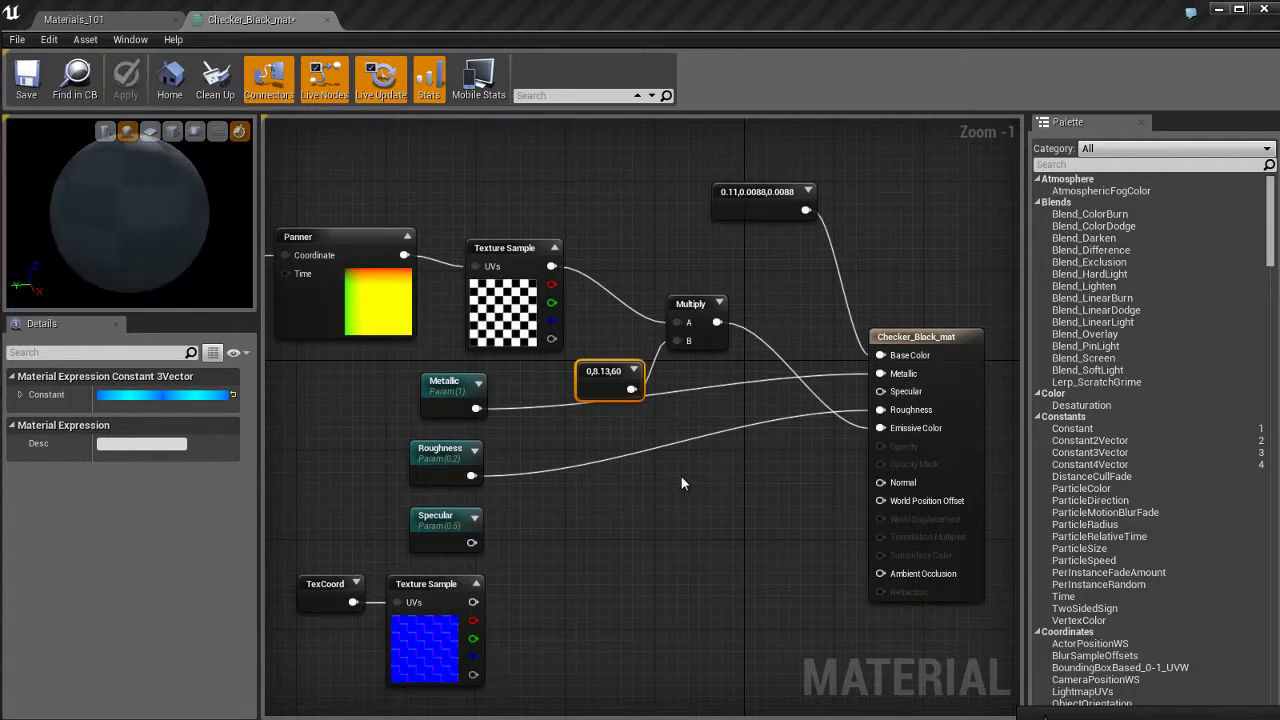
click(123, 22)
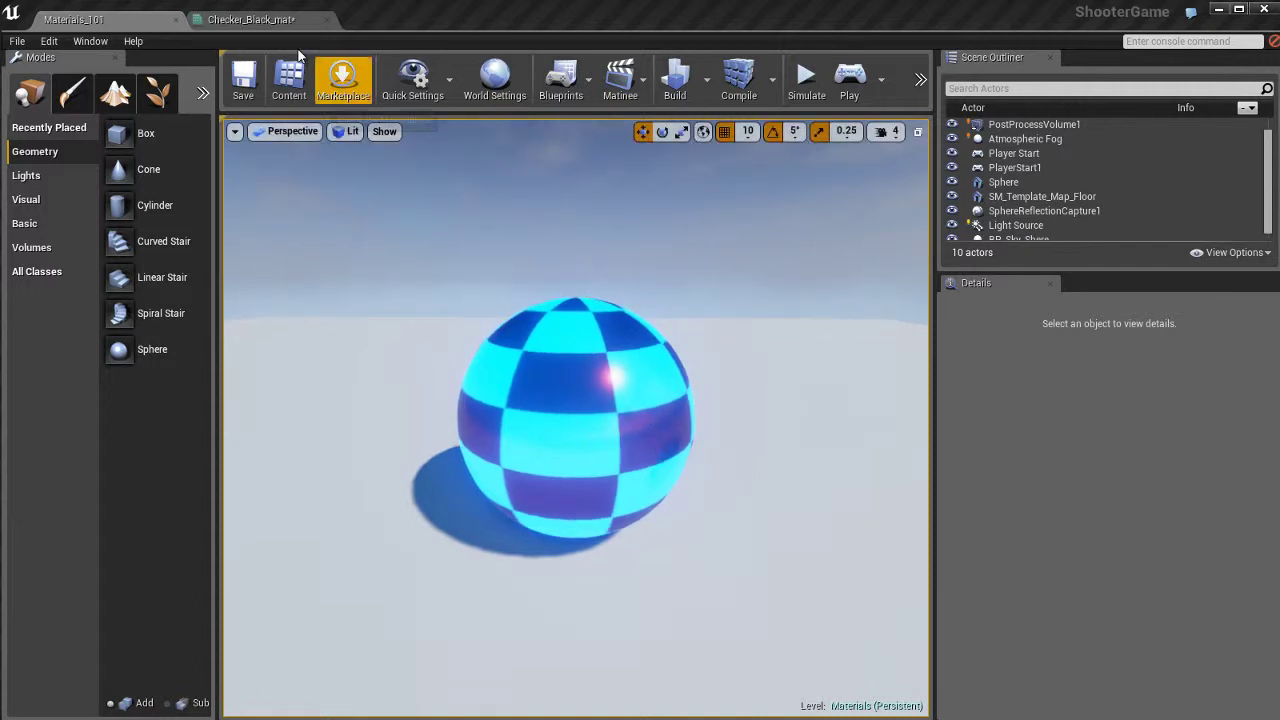
Disconnect Emissive Color and delete the Multiply node together with its blue colour constant
click(263, 20)
click(713, 483)
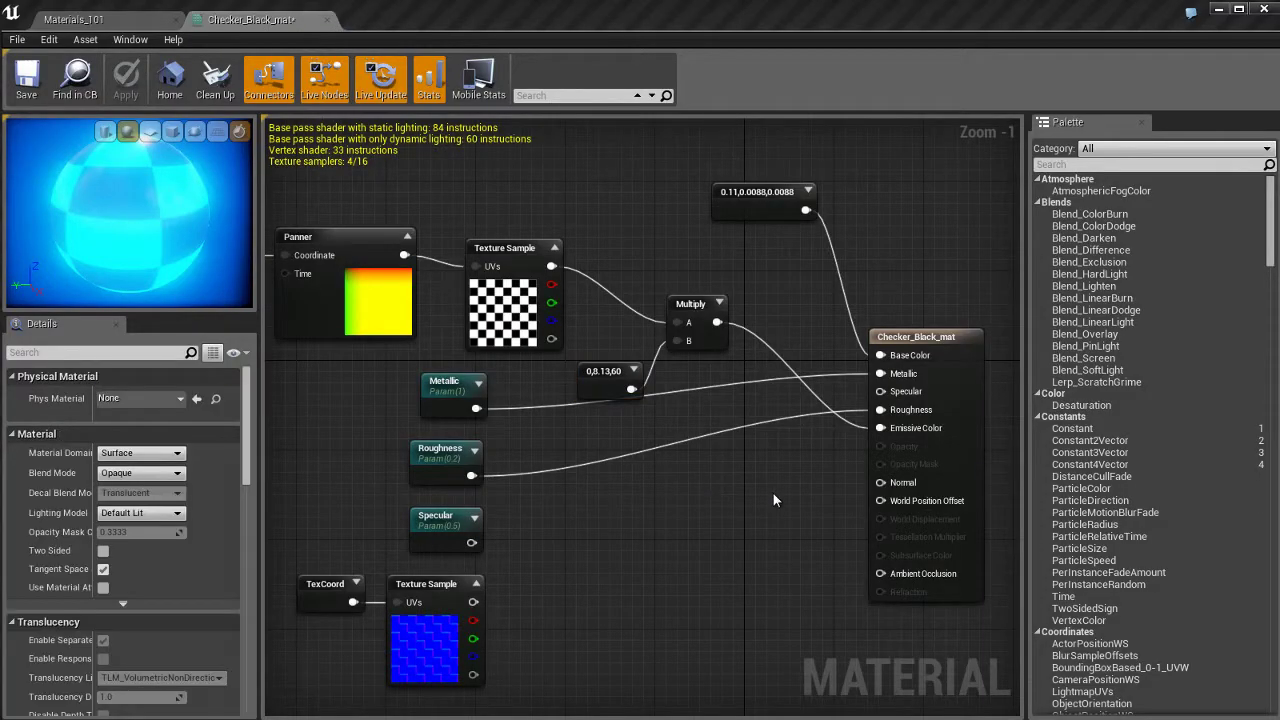
right_drag(791, 528, 665, 525)
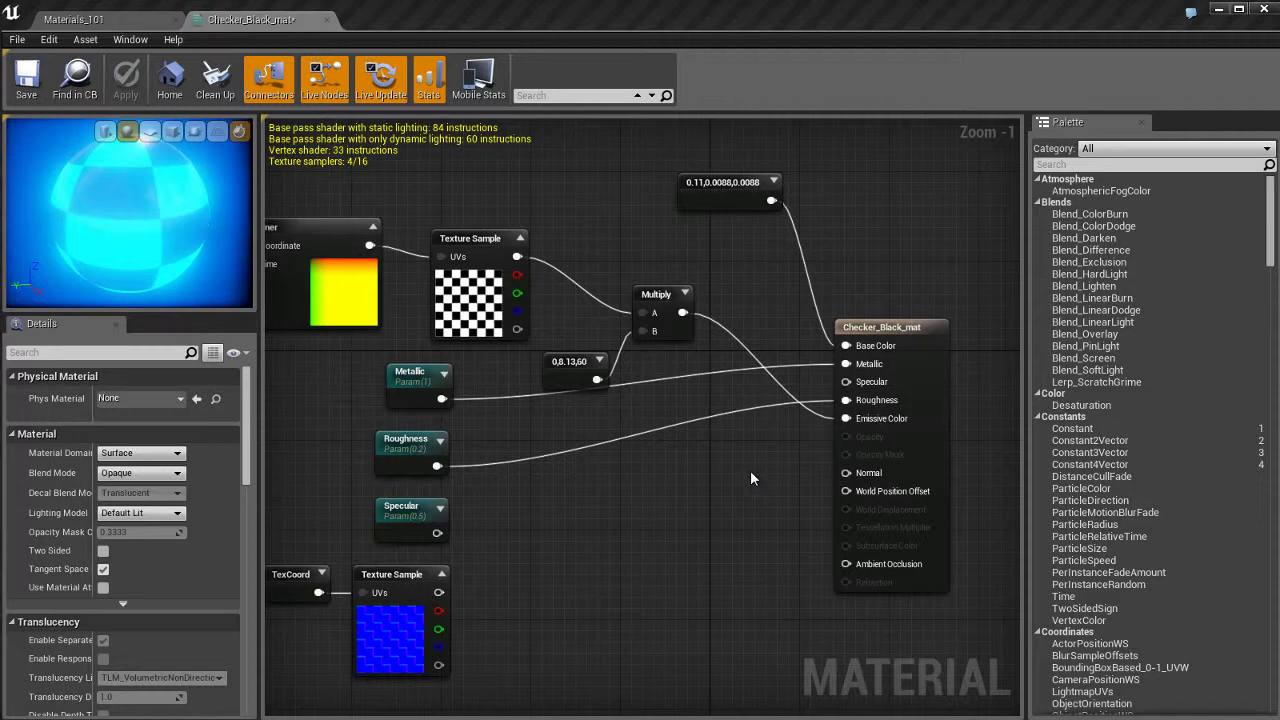
right_drag(630, 502, 653, 500)
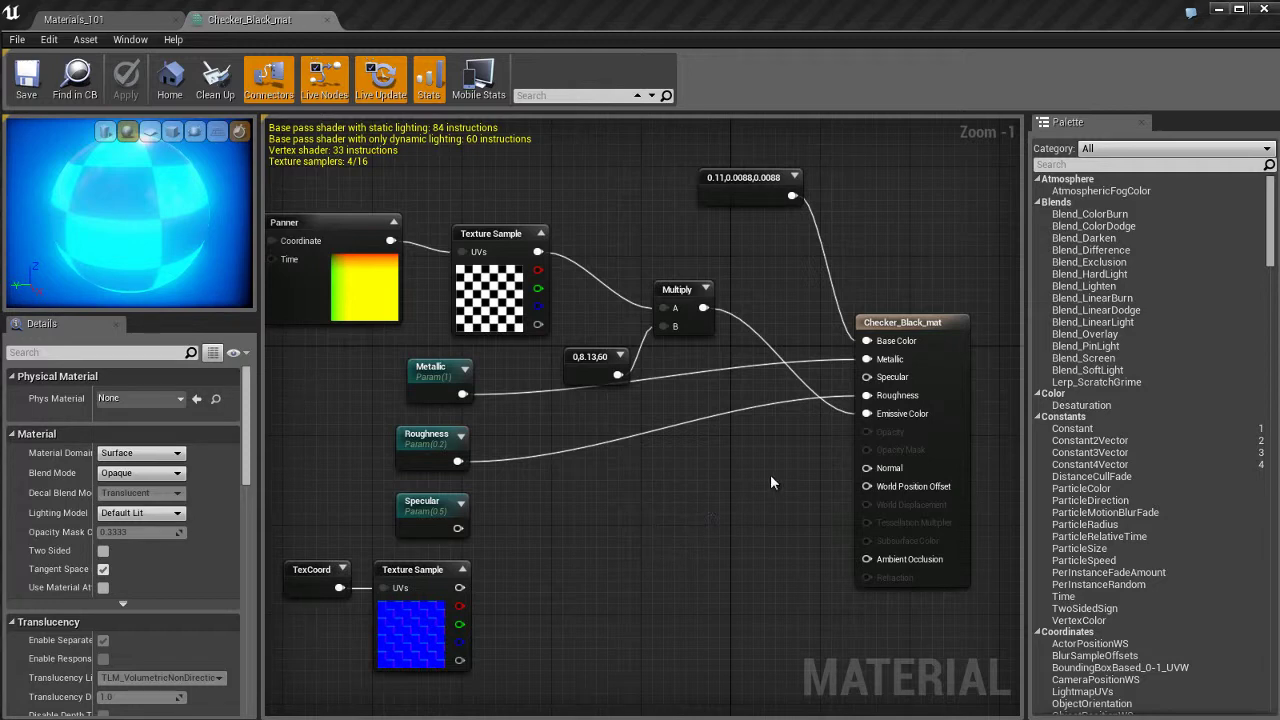
alt+click(897, 416)
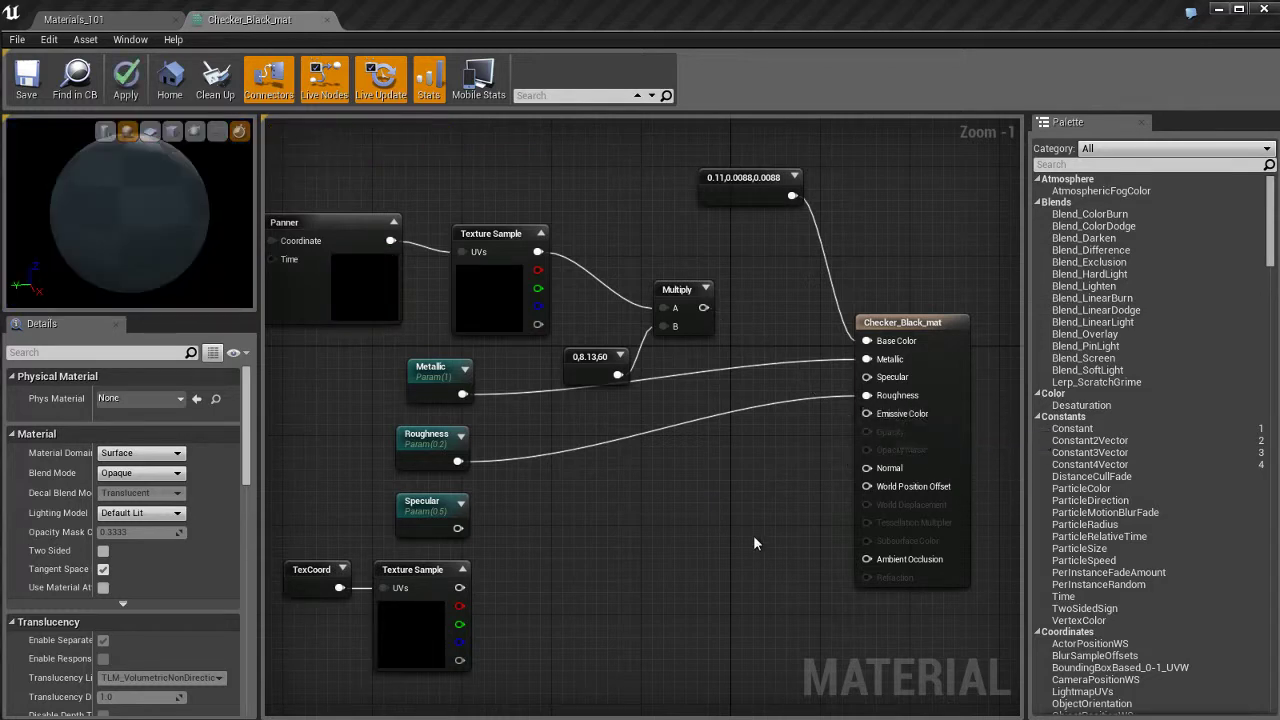
drag(622, 259, 730, 429)
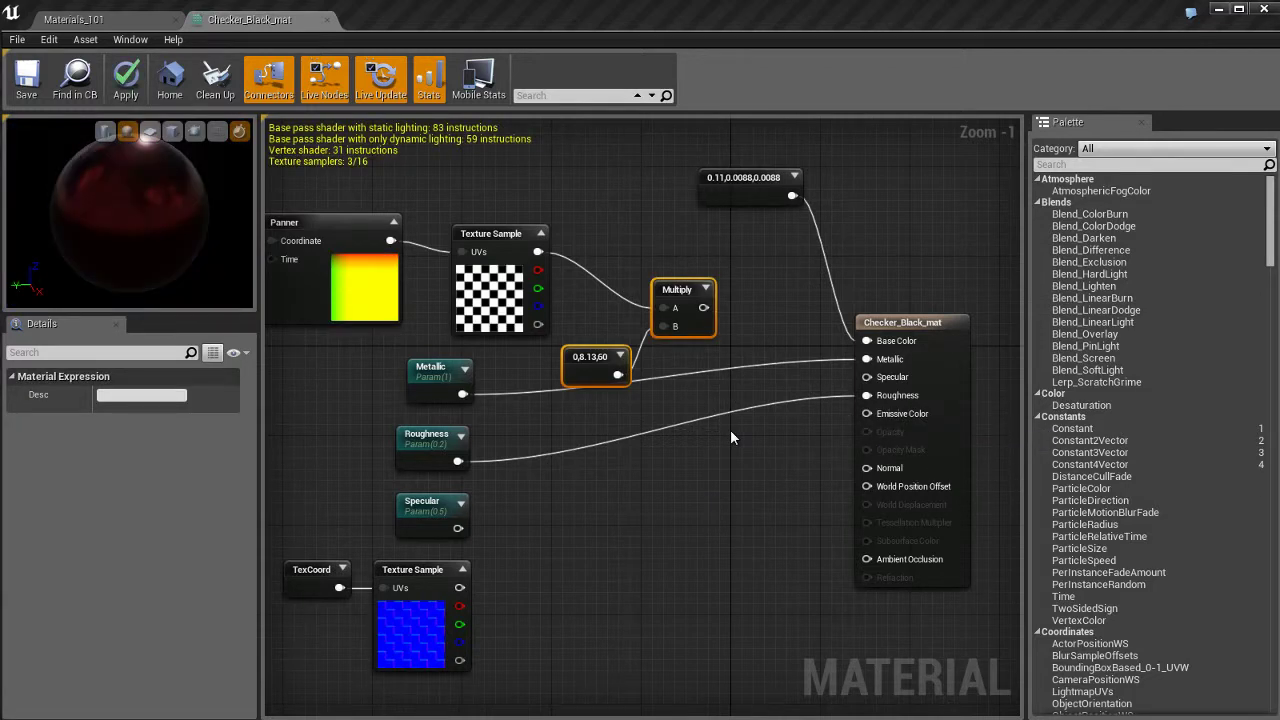
key(Delete)
Replace the dark red constant on Base Color with the checker Texture Sample, then apply and check the level's sphere
click(730, 191)
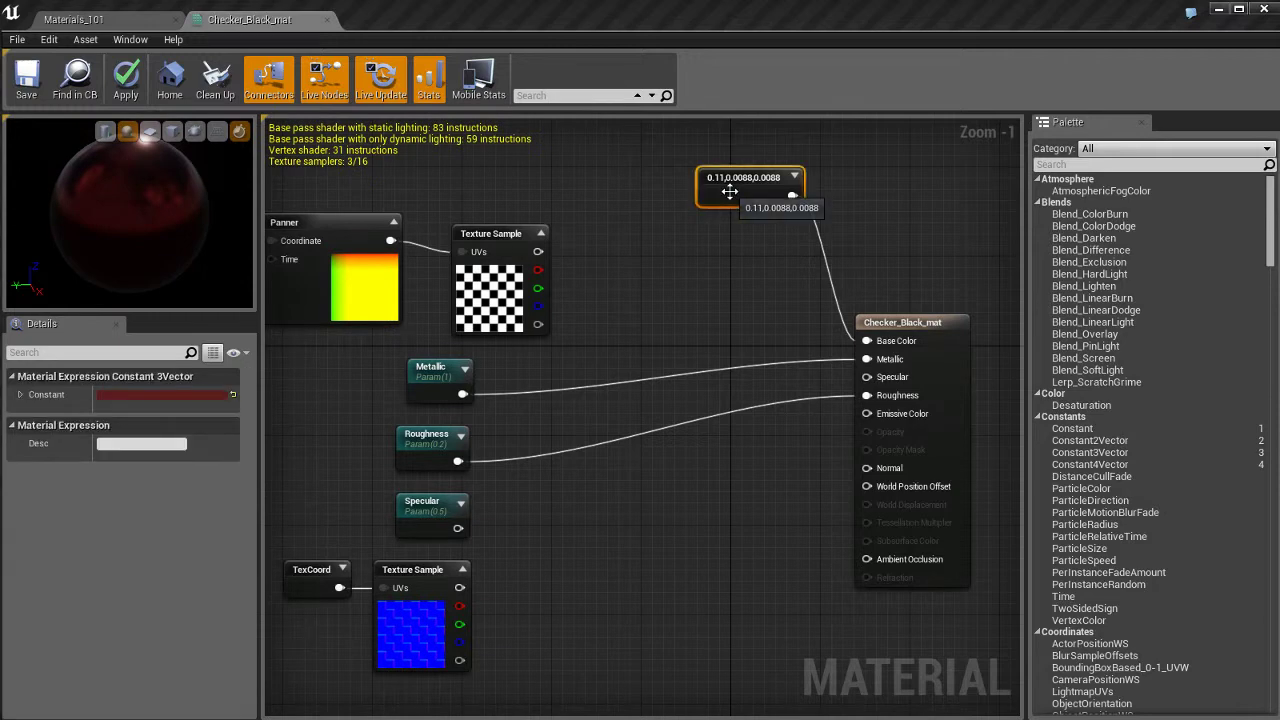
key(Delete)
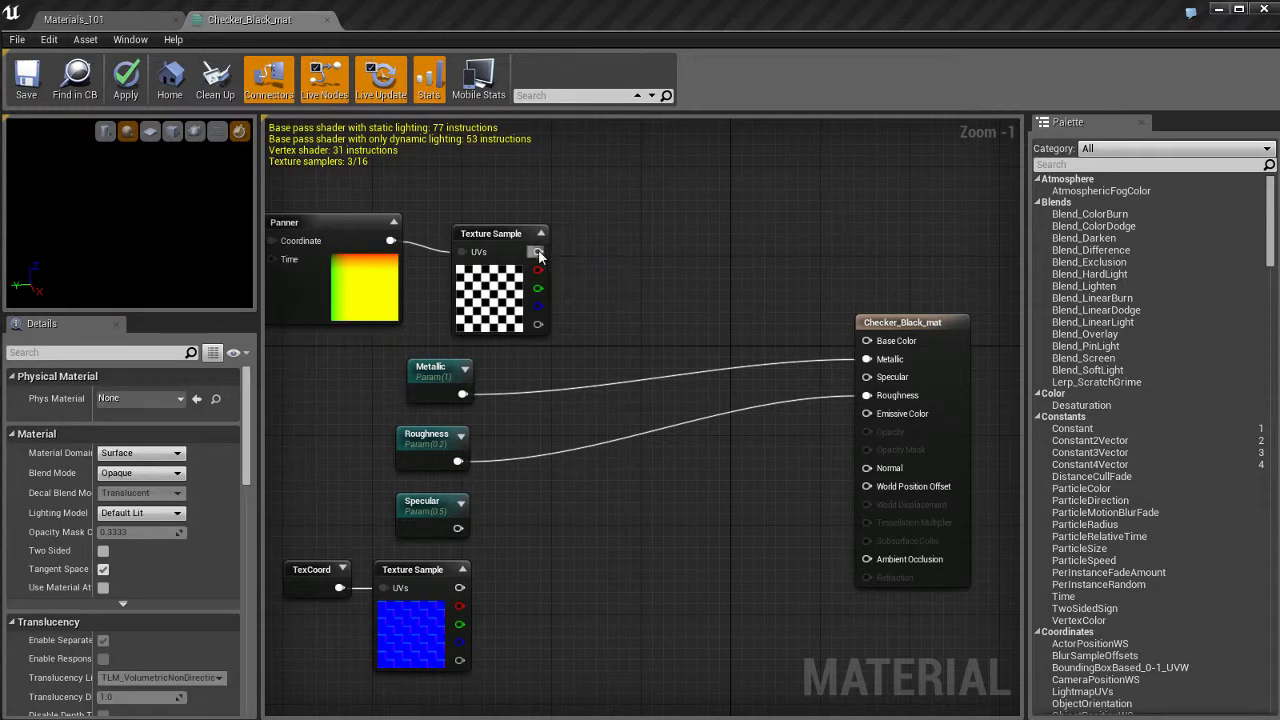
right_click(543, 252)
click(641, 260)
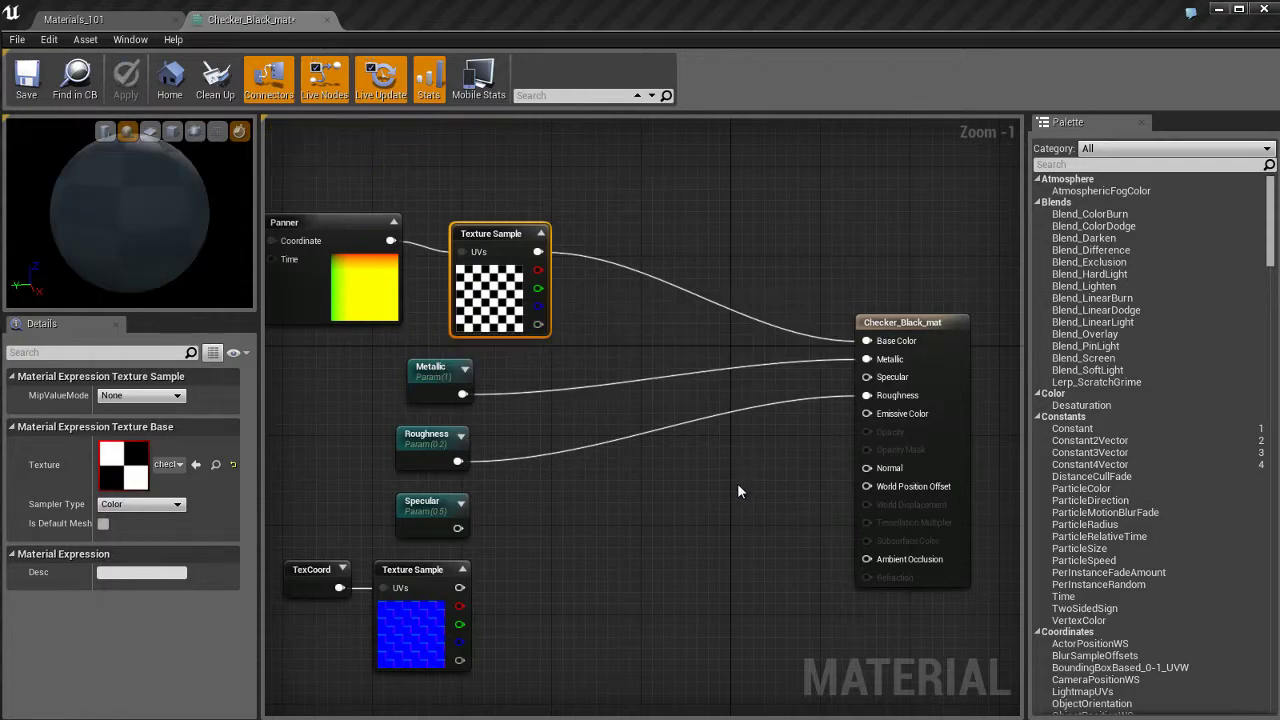
click(125, 20)
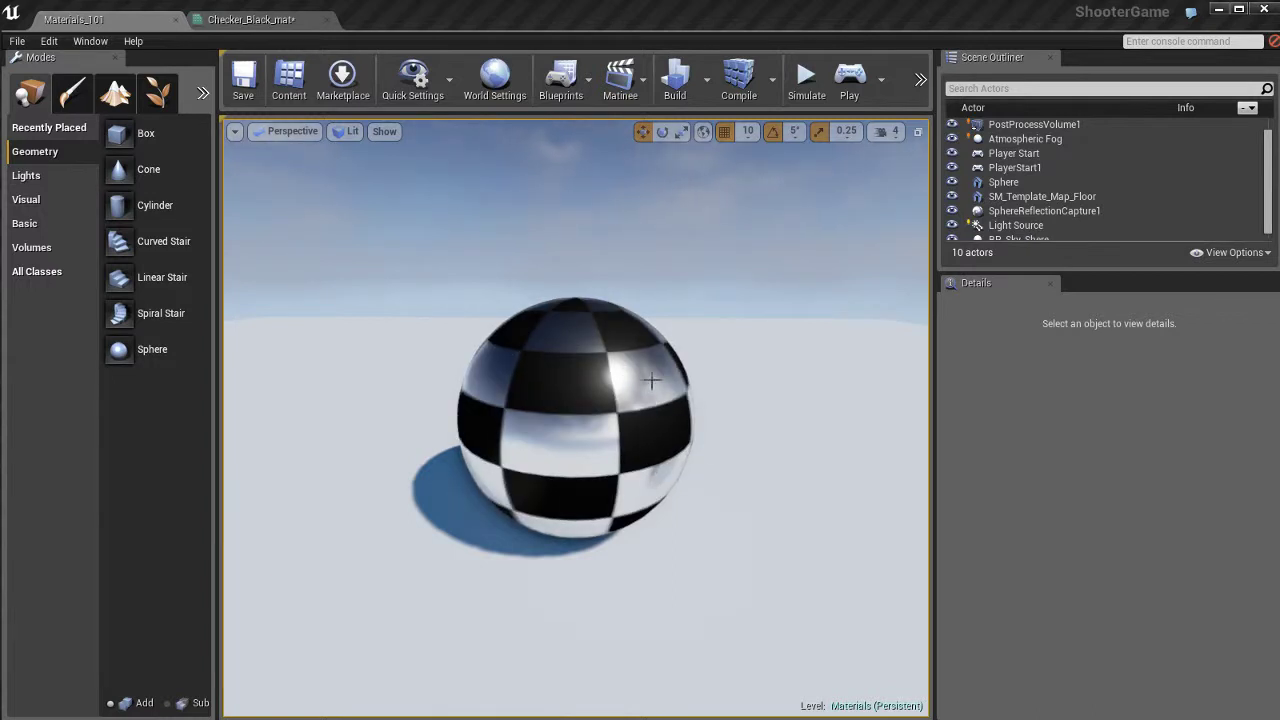
Connect the Specular parameter to the material's Specular input, set its default value to 0, then apply and check the level's sphere
click(251, 19)
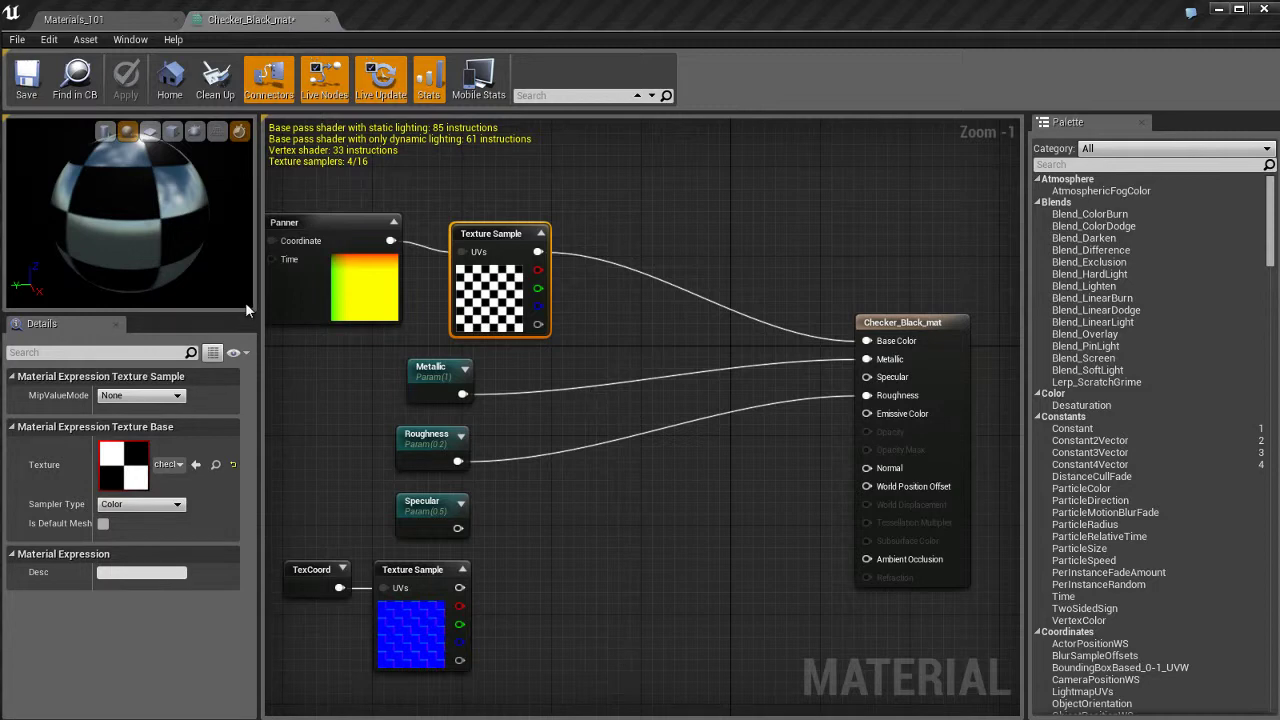
click(777, 456)
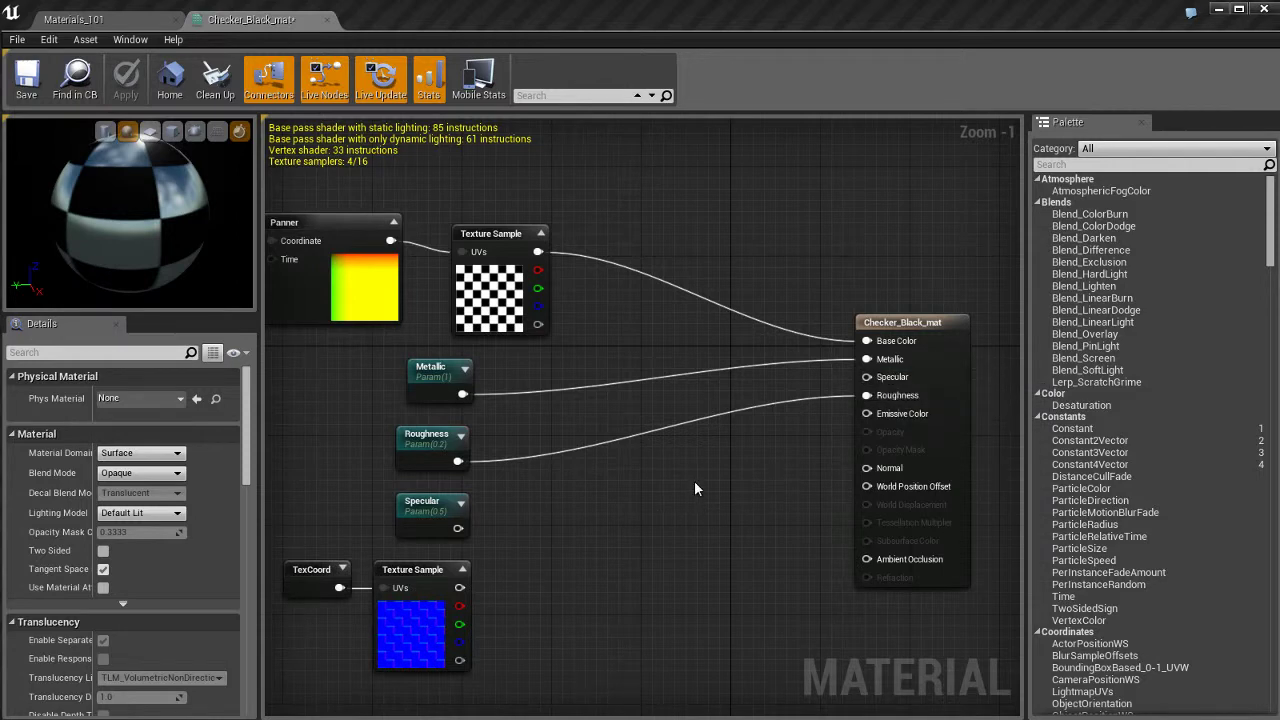
click(435, 380)
click(430, 448)
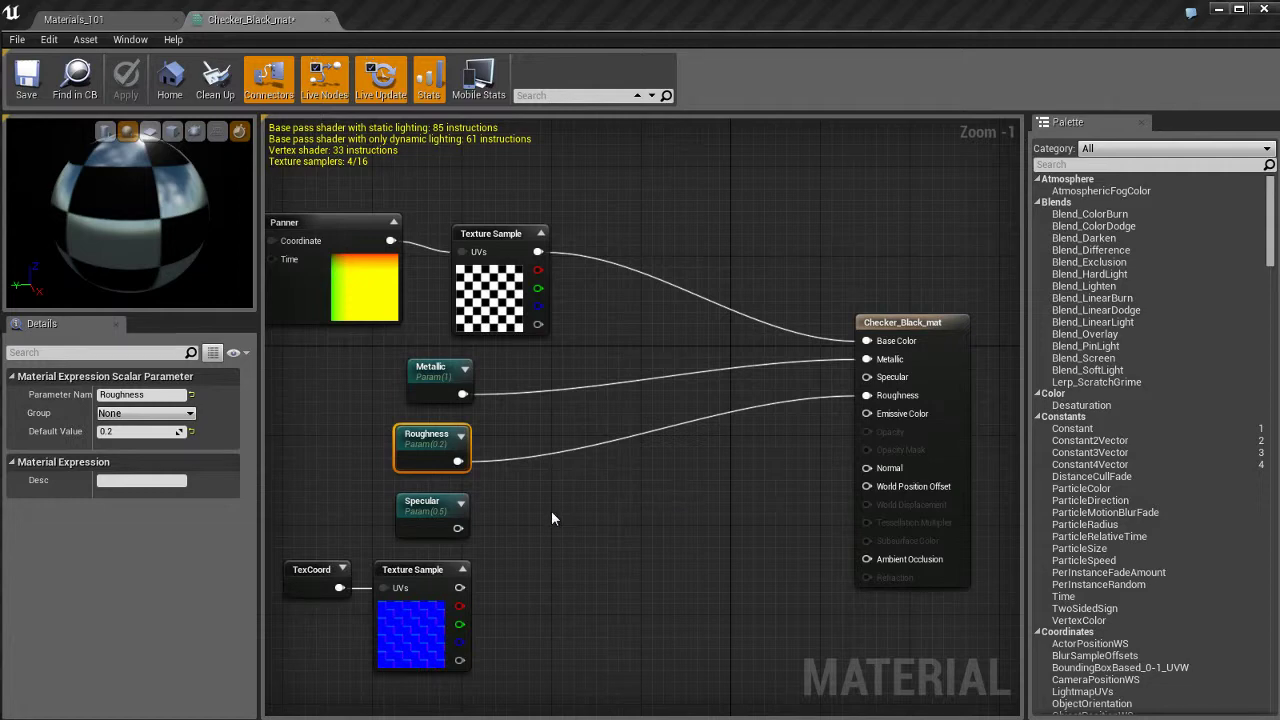
click(430, 506)
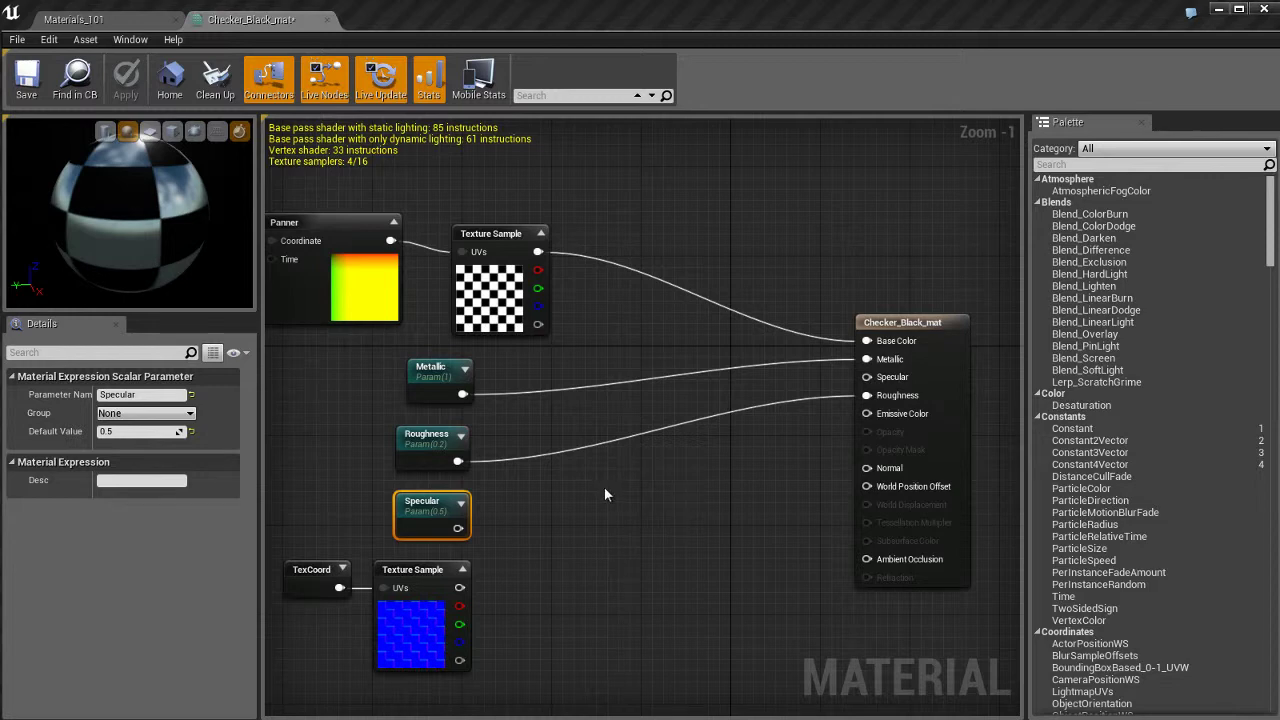
drag(458, 528, 867, 377)
click(140, 431)
text(0)
key(Return)
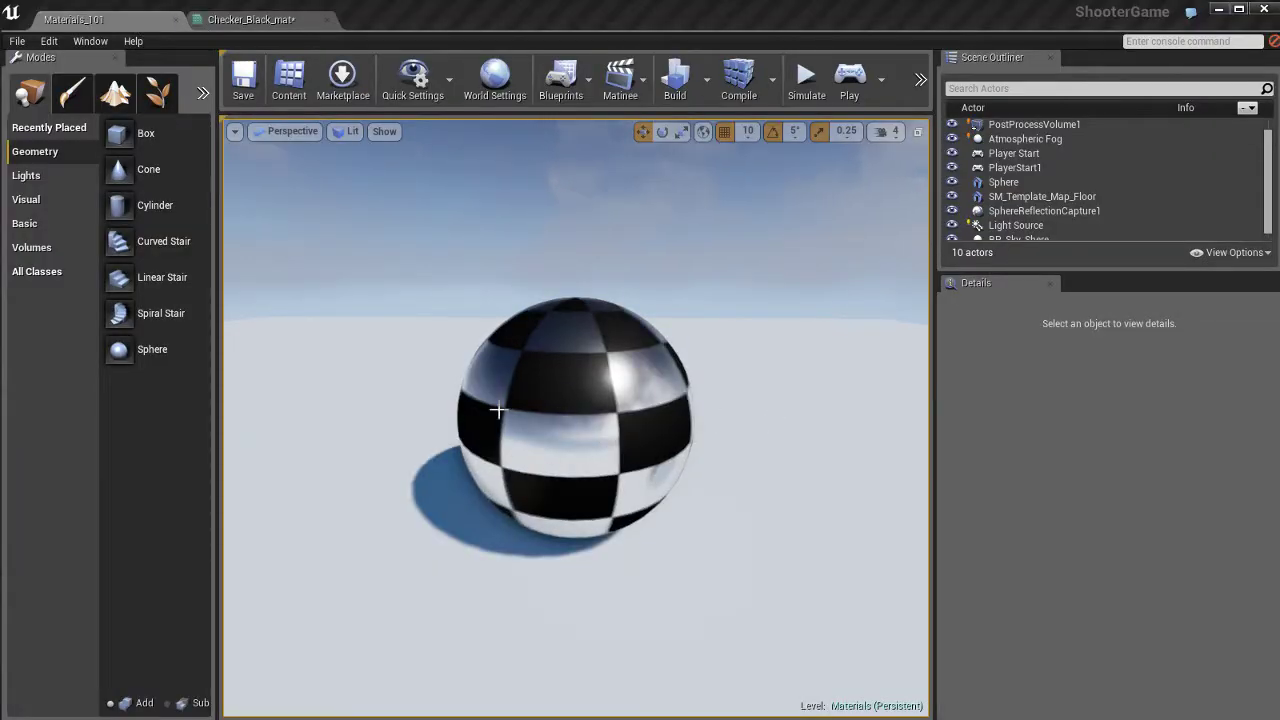
Set the Specular parameter's default value to 1, then apply the material and check it on the level's sphere
click(295, 19)
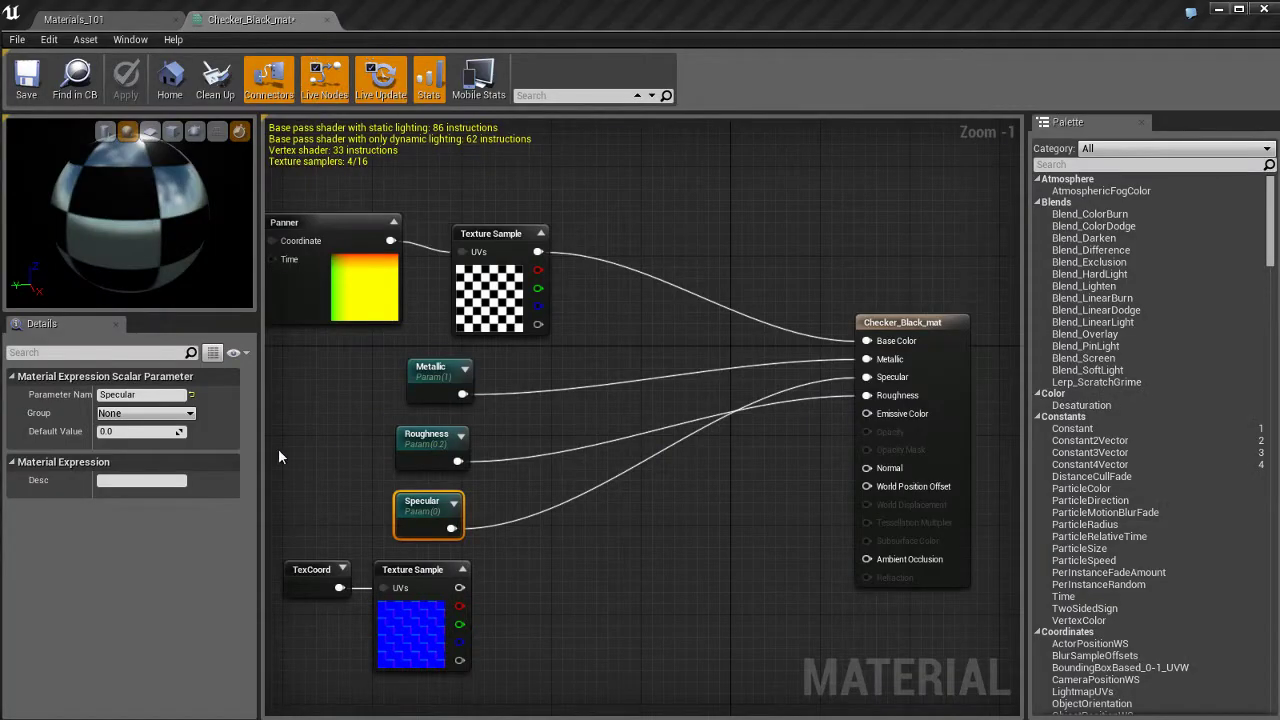
click(134, 432)
key(Return)
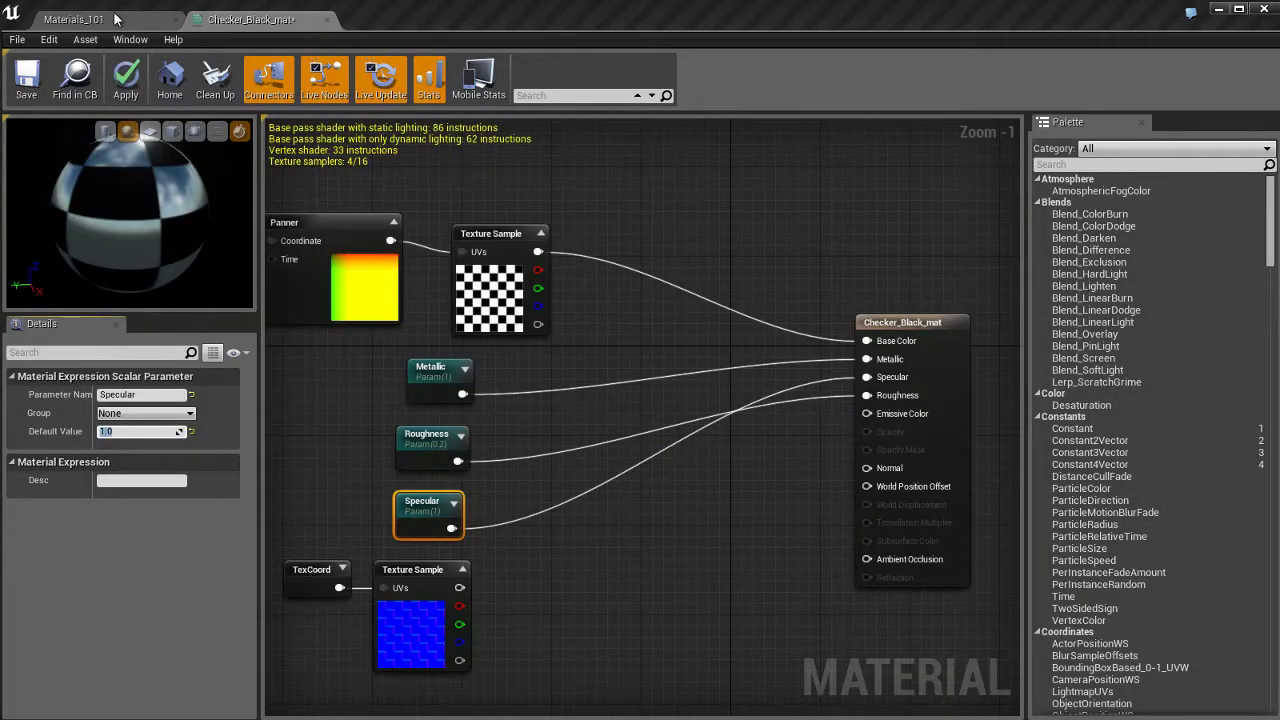
click(117, 20)
click(250, 19)
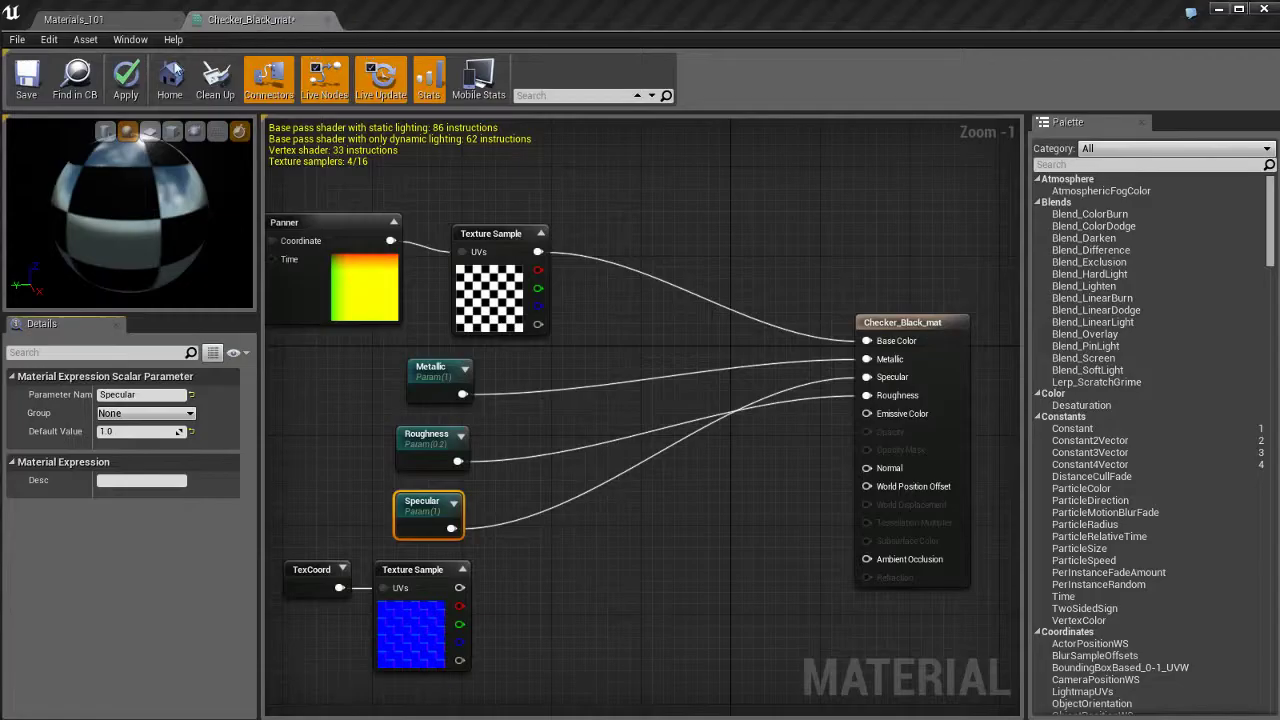
click(137, 16)
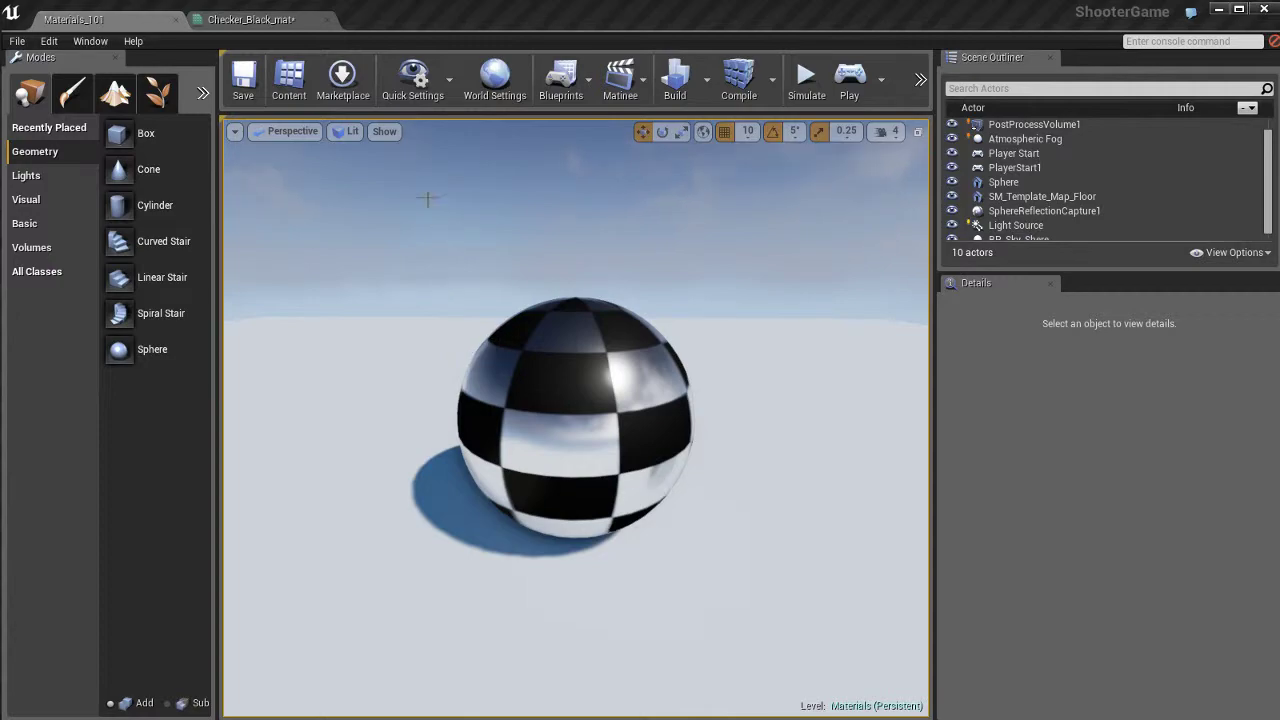
click(255, 20)
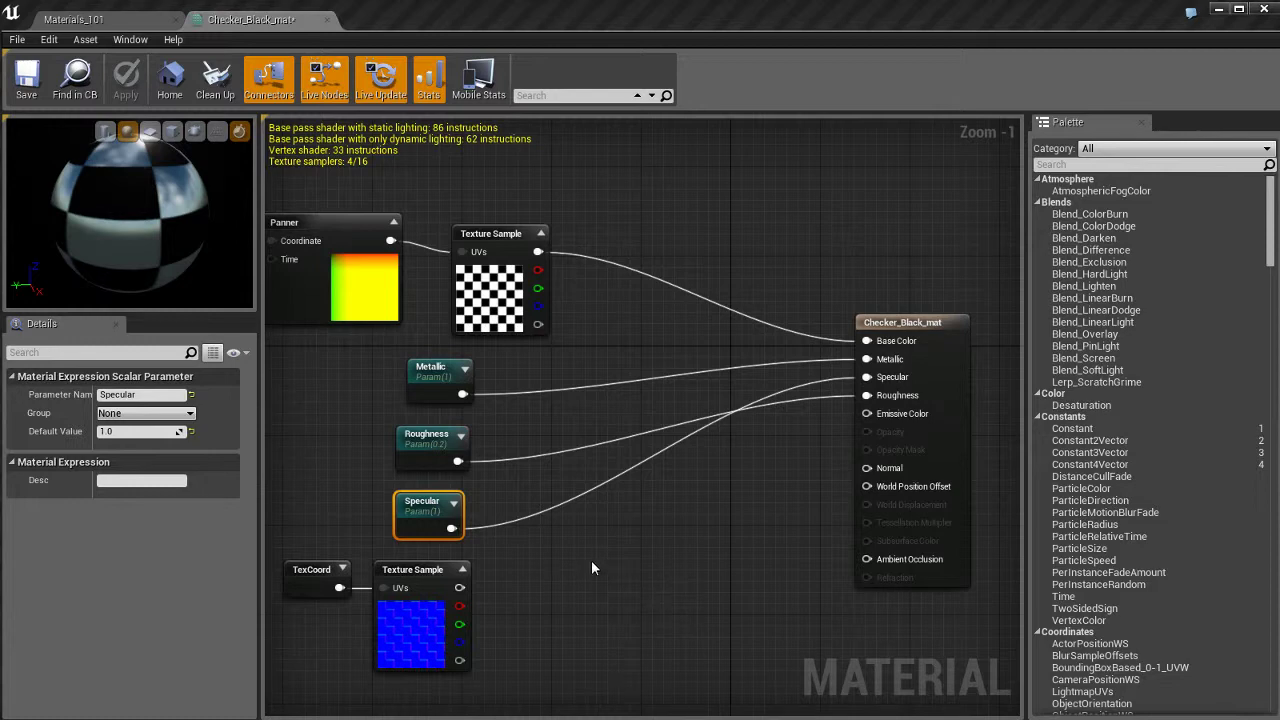
Disconnect the Specular parameter from the material and apply, then look over the Metallic and Roughness parameters
alt+click(451, 528)
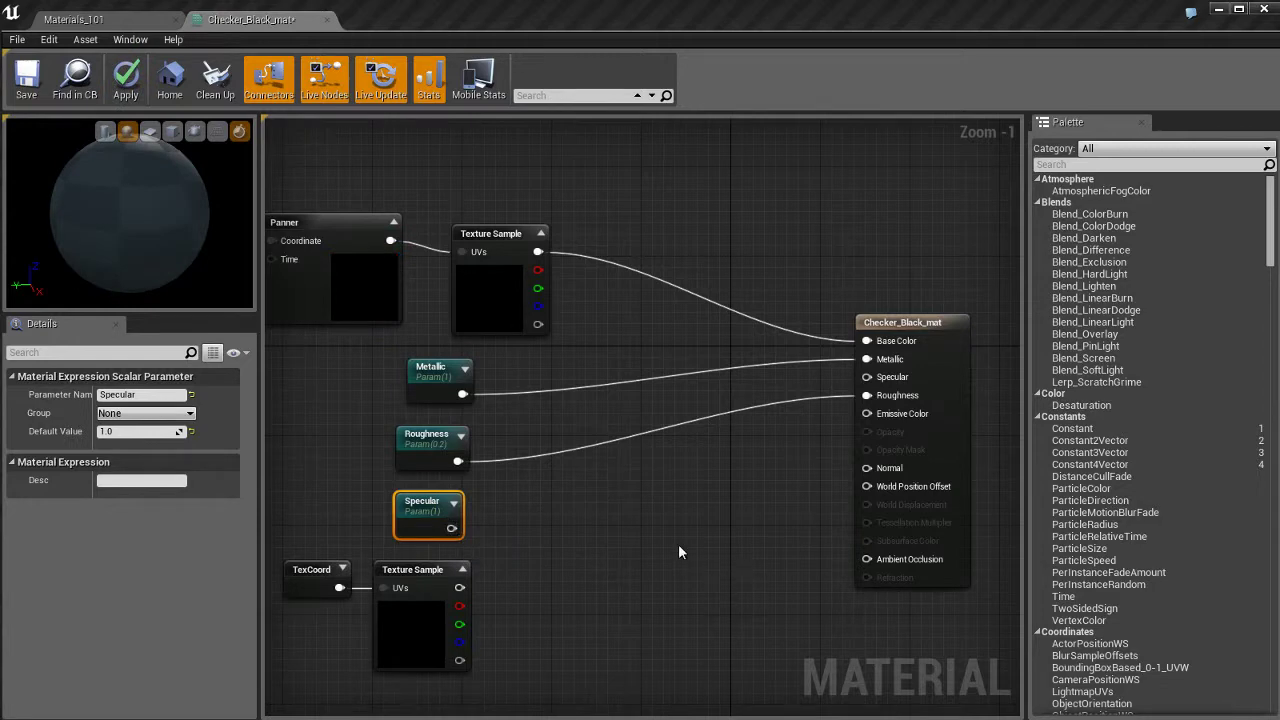
key(Return)
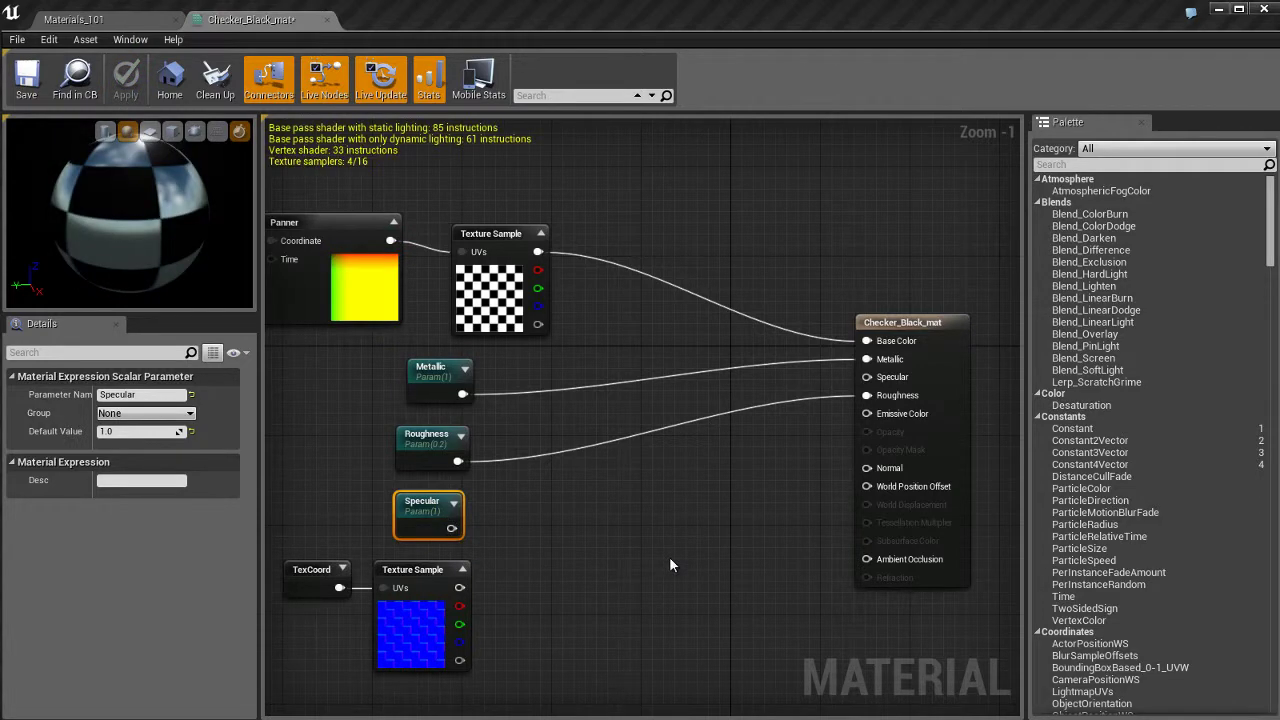
click(430, 370)
click(427, 437)
click(654, 500)
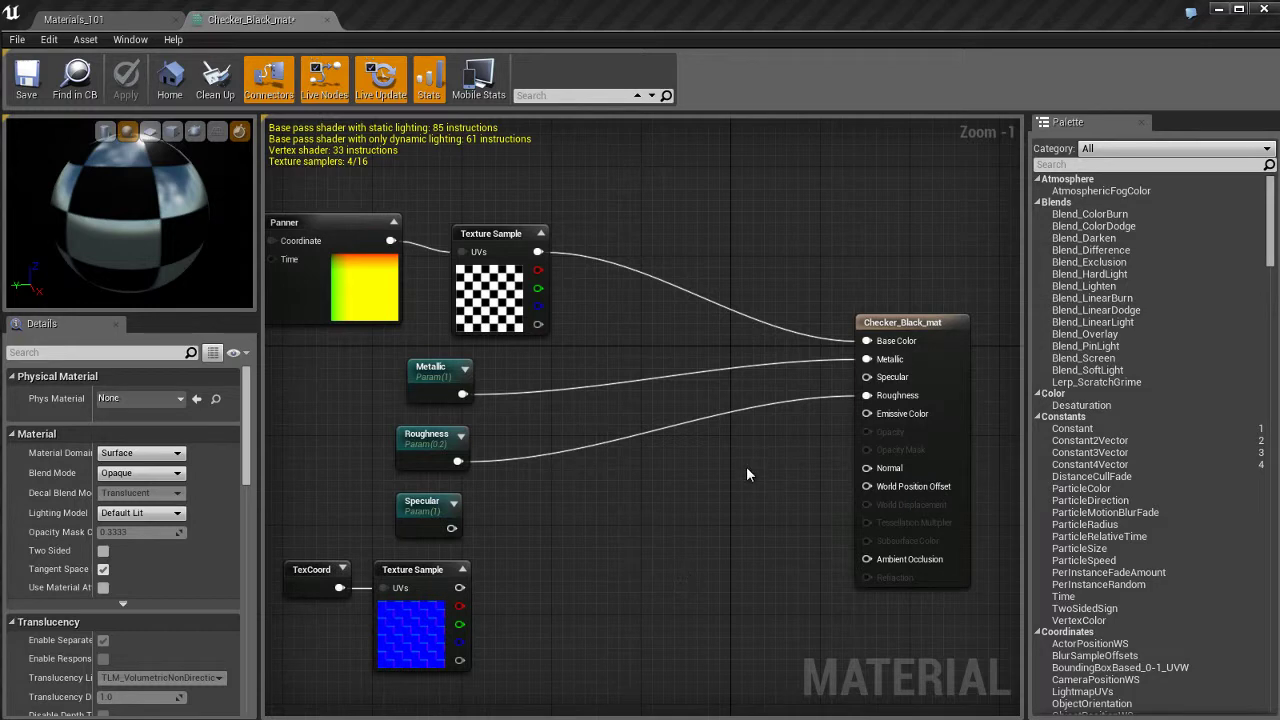
Disconnect the checker Texture Sample from Base Color, then apply the material and check it on the level's sphere
alt+click(897, 346)
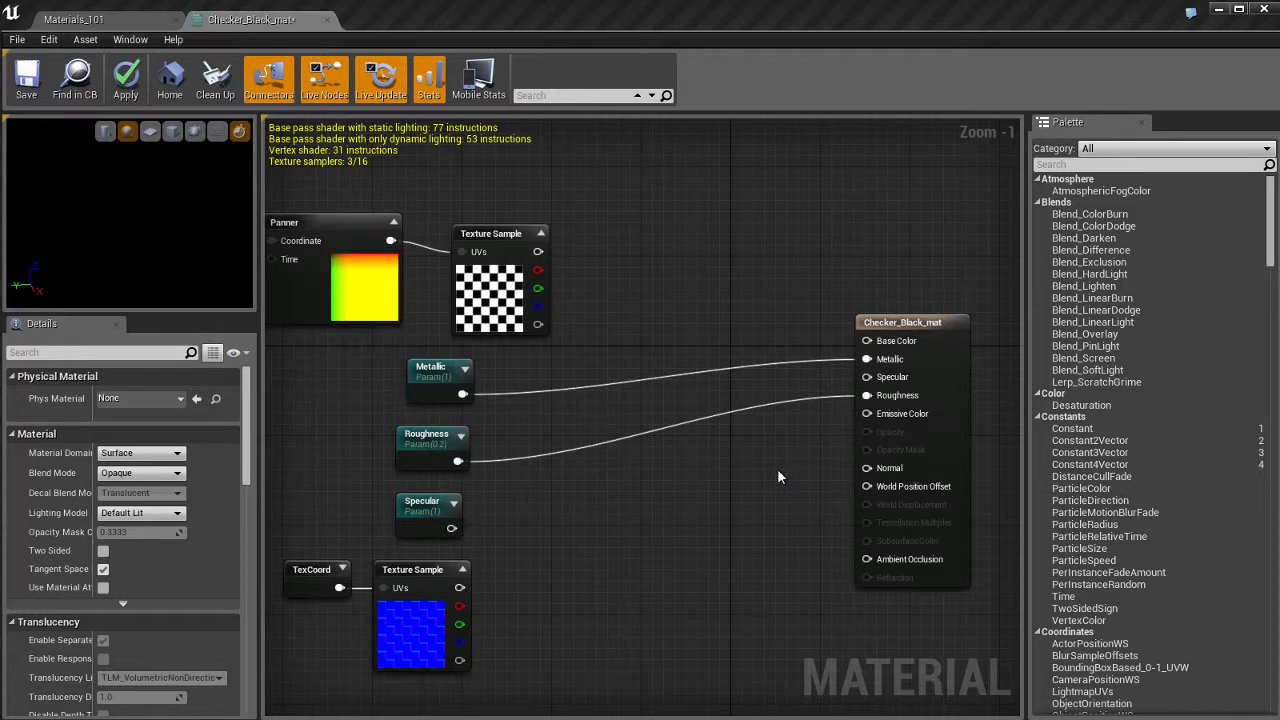
key(Return)
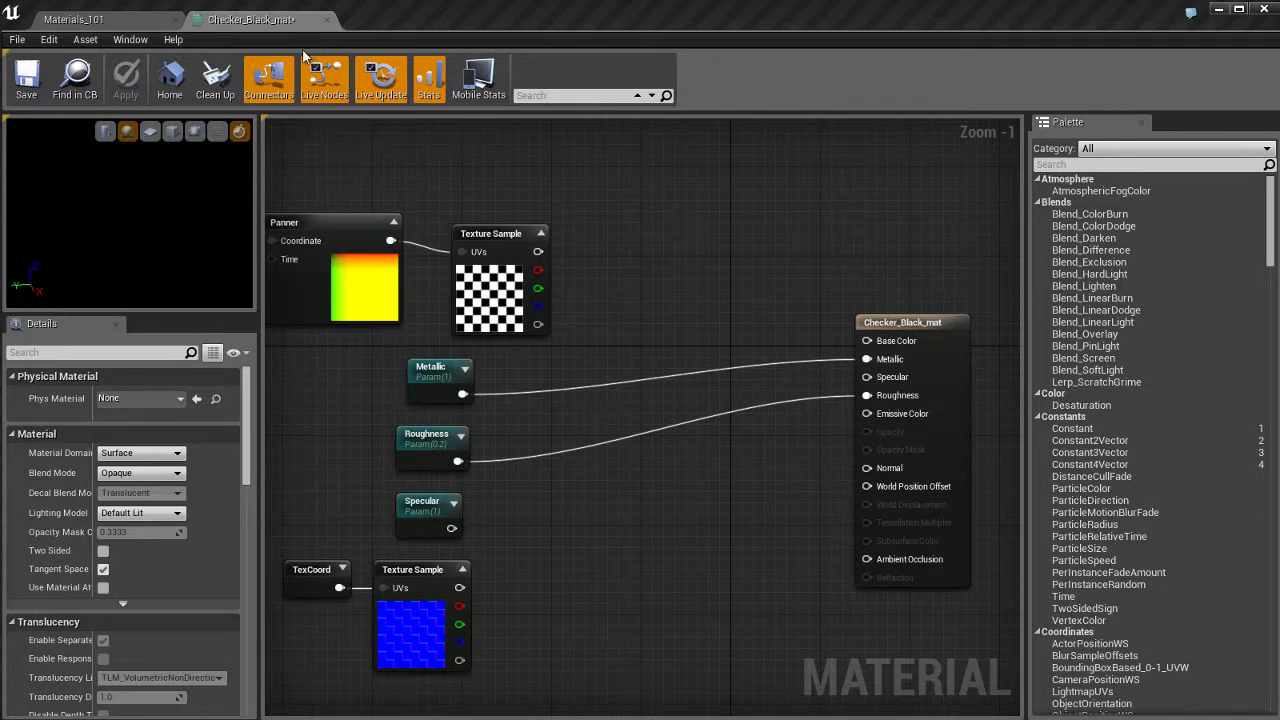
click(143, 20)
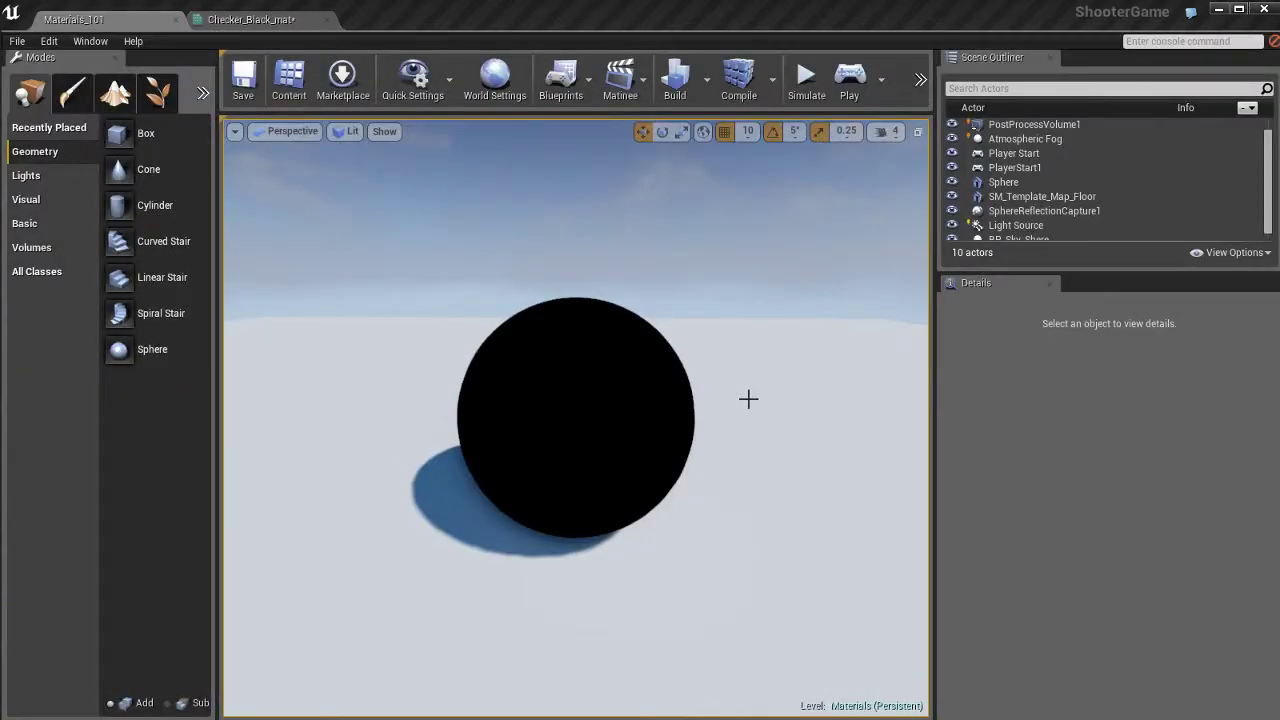
Add a Constant3Vector coloured bright red (R 0.955, G 0.053, B 0.053) and connect it to Base Color
click(255, 19)
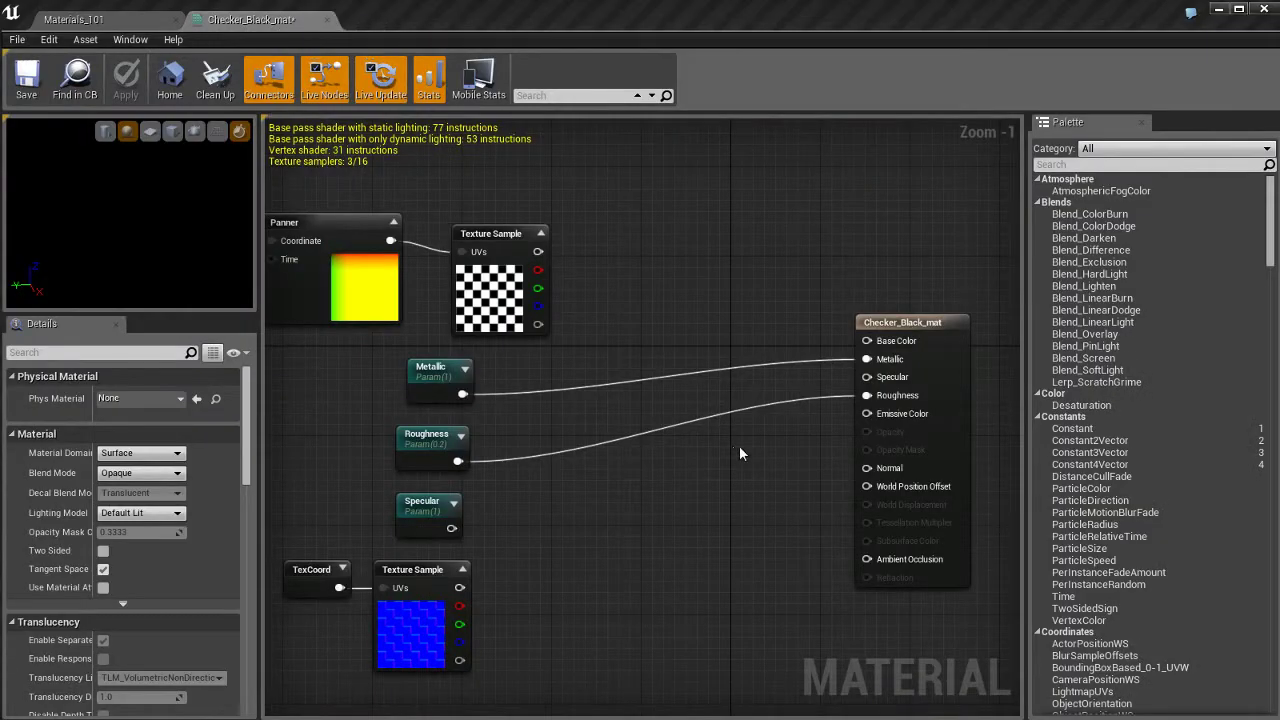
click(709, 227)
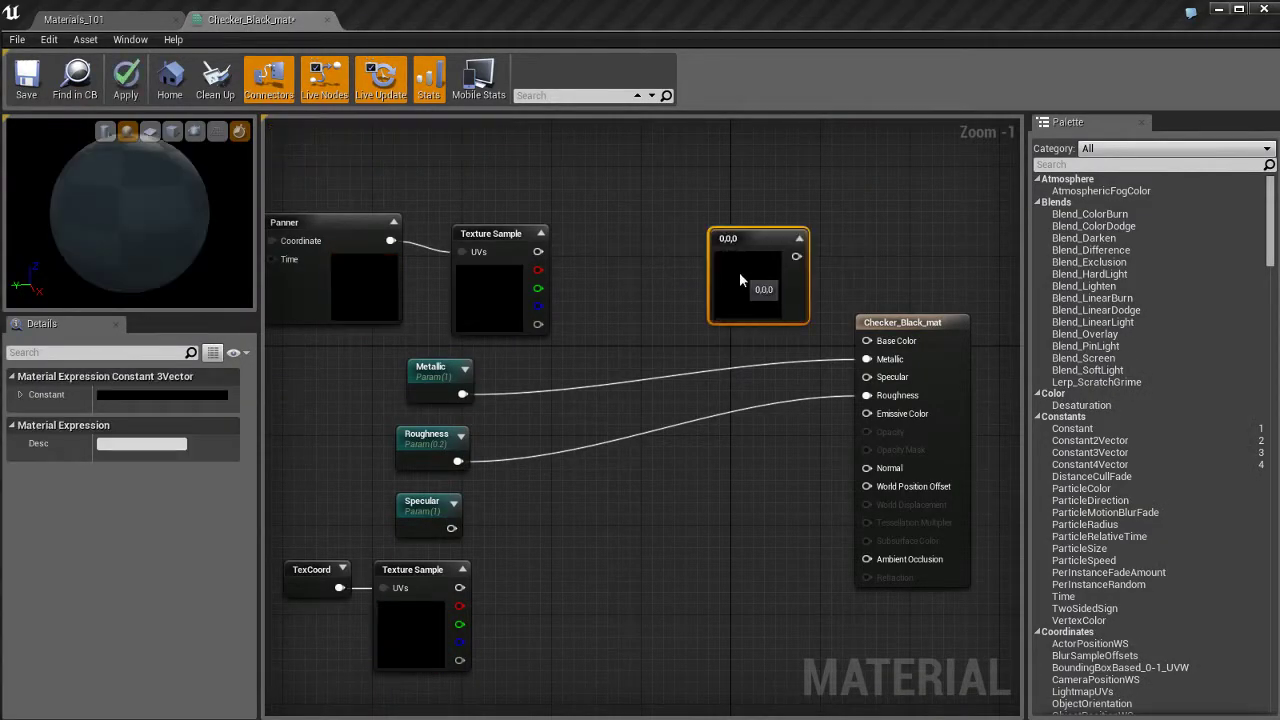
double_click(740, 272)
drag(942, 400, 971, 336)
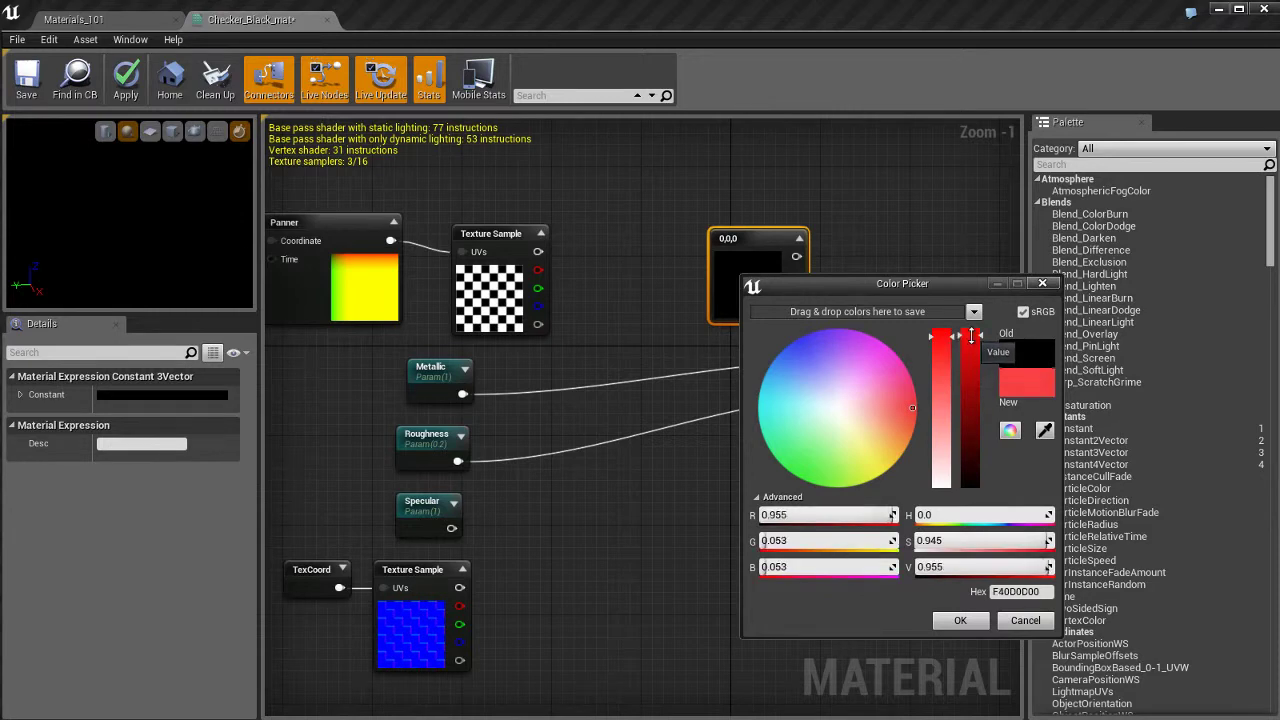
click(960, 620)
right_click(809, 257)
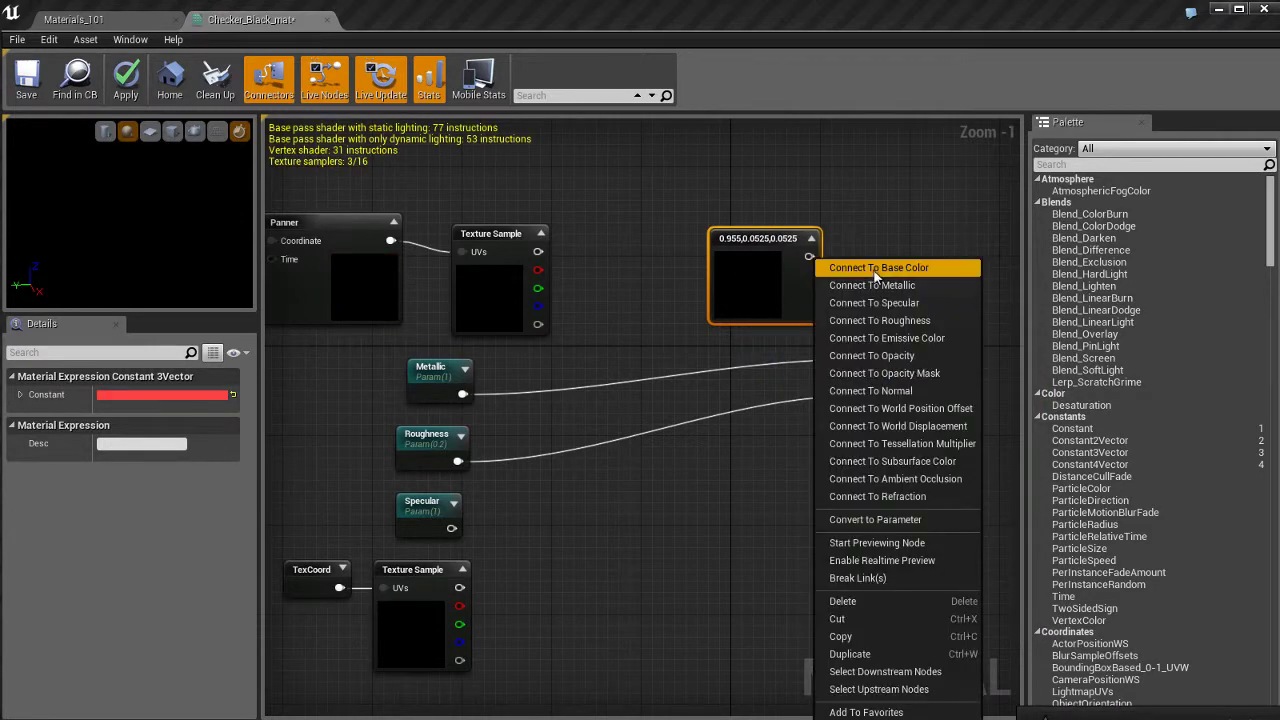
click(860, 266)
Move the red constant further from the material node, collapse its preview, then apply and check the level's sphere
drag(739, 282, 671, 276)
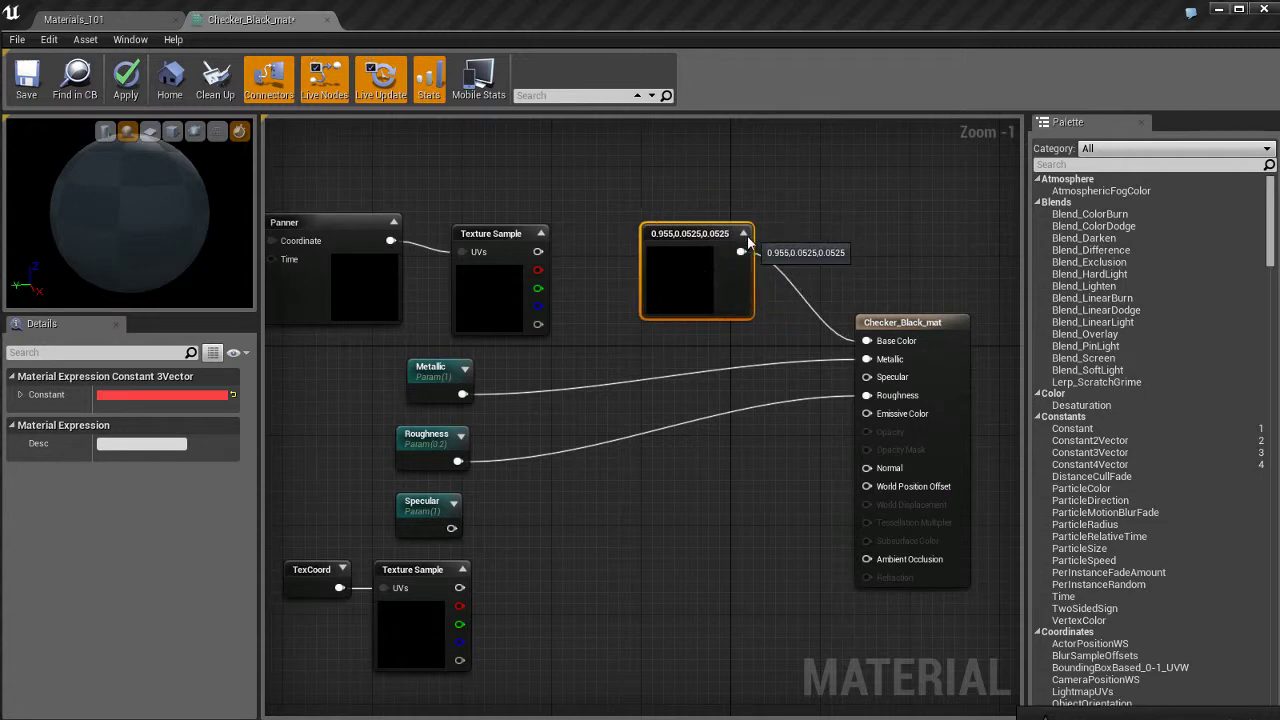
click(744, 232)
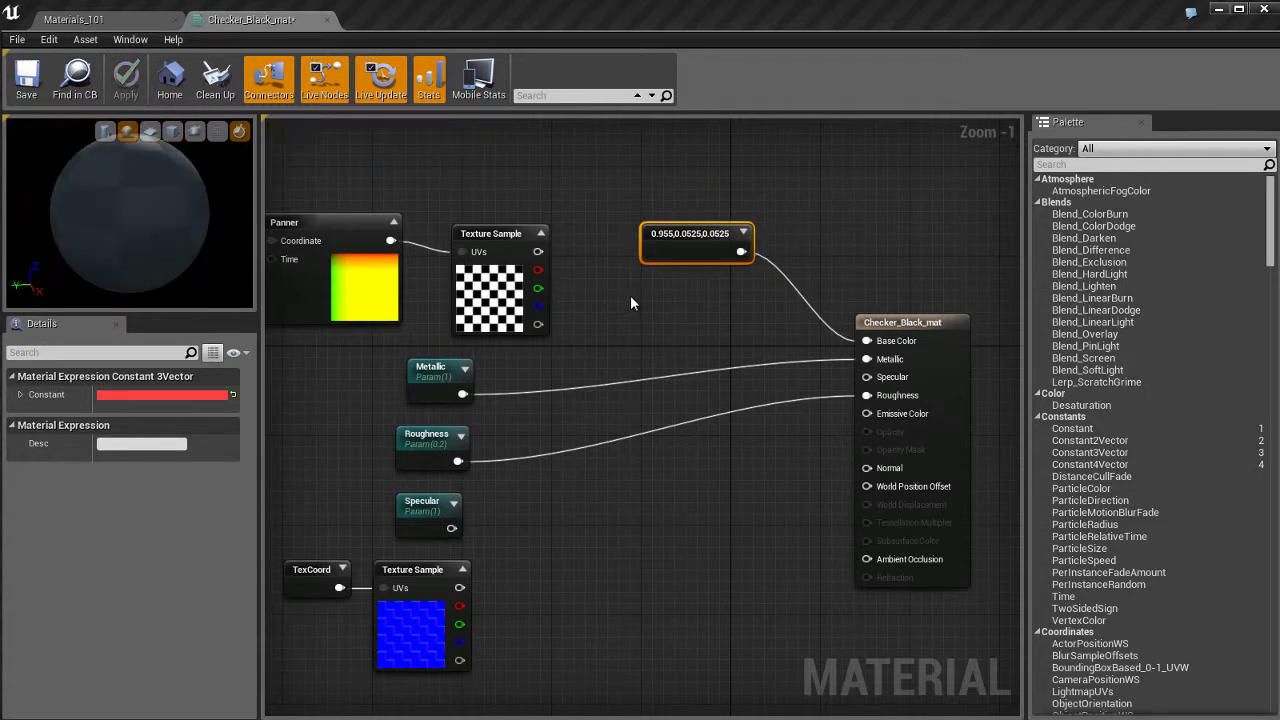
click(124, 18)
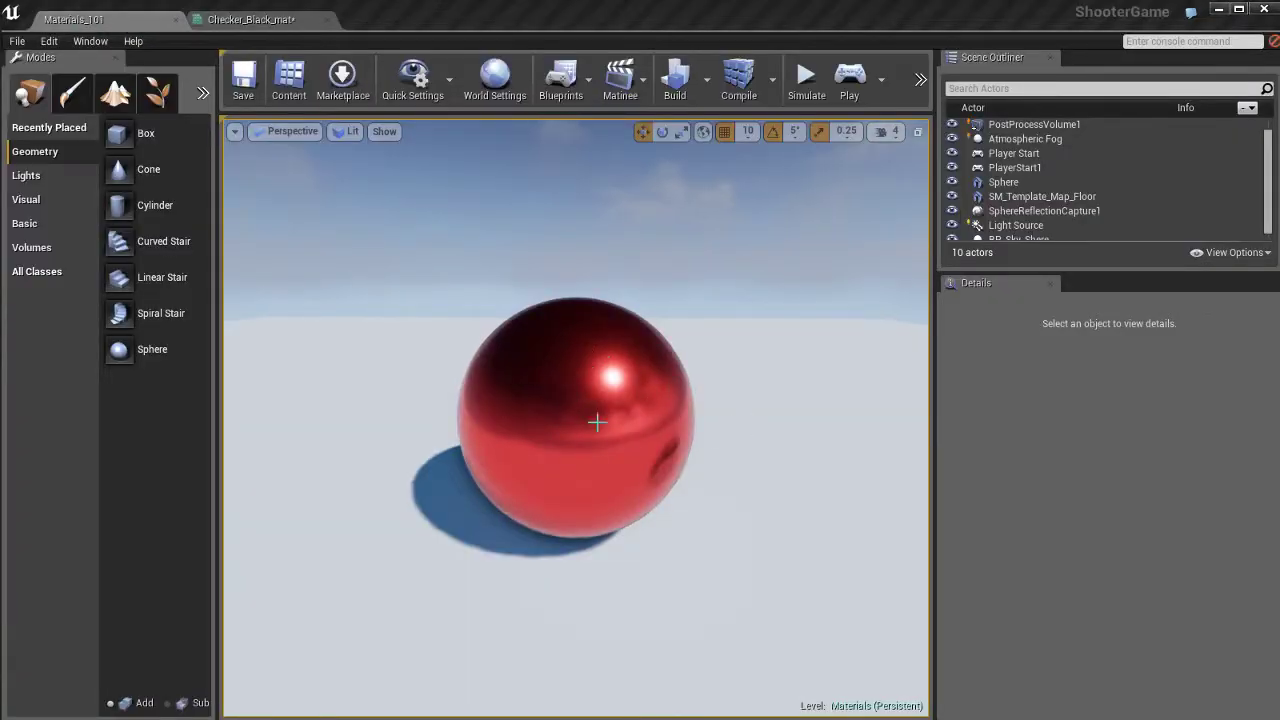
Return to the material and open the blue Texture Sample's checkerBoard_normal texture to examine it, then close it
click(245, 19)
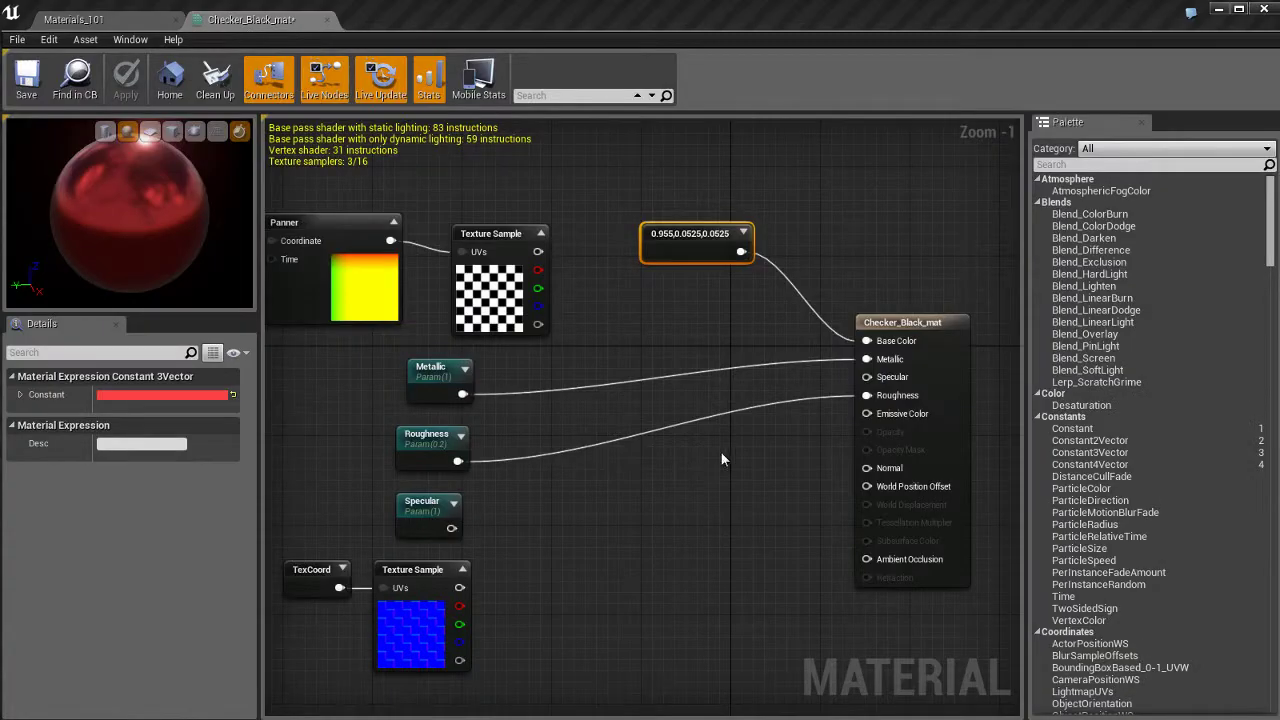
click(427, 437)
click(415, 507)
click(461, 576)
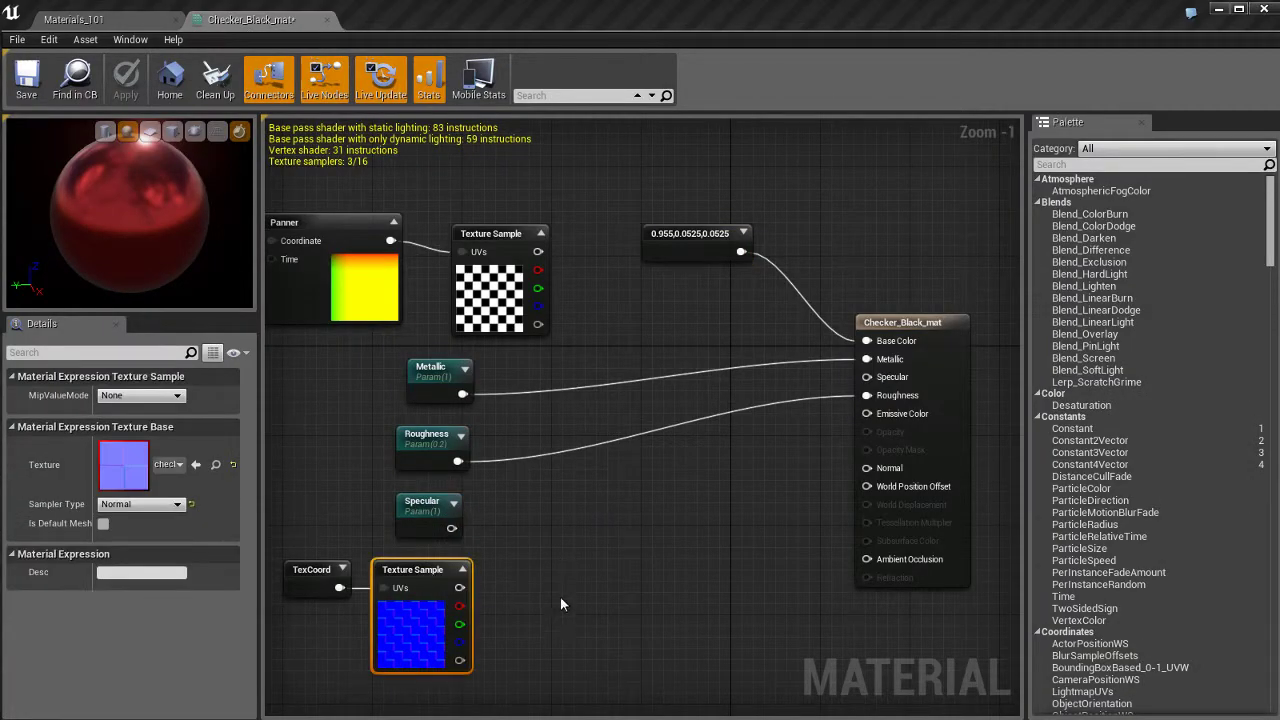
double_click(122, 463)
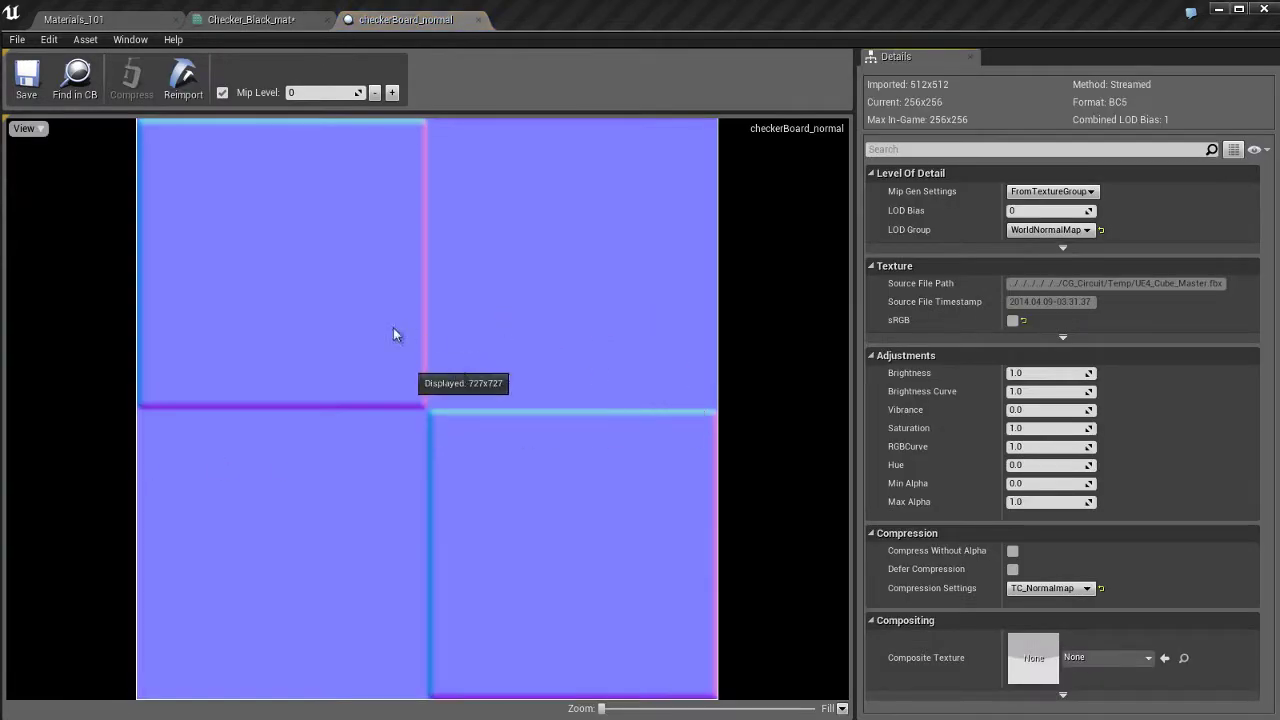
click(479, 20)
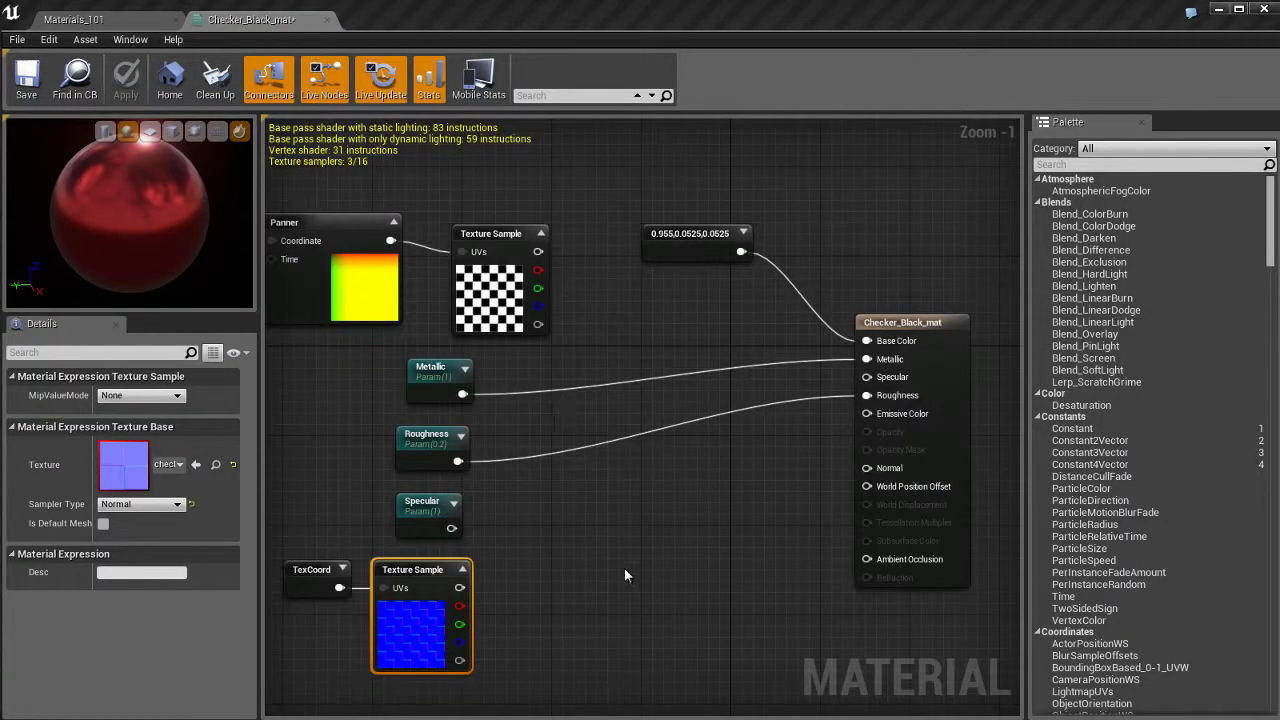
Connect the normal map Texture Sample to the material's Normal input, apply the material and switch to the level
drag(459, 587, 872, 467)
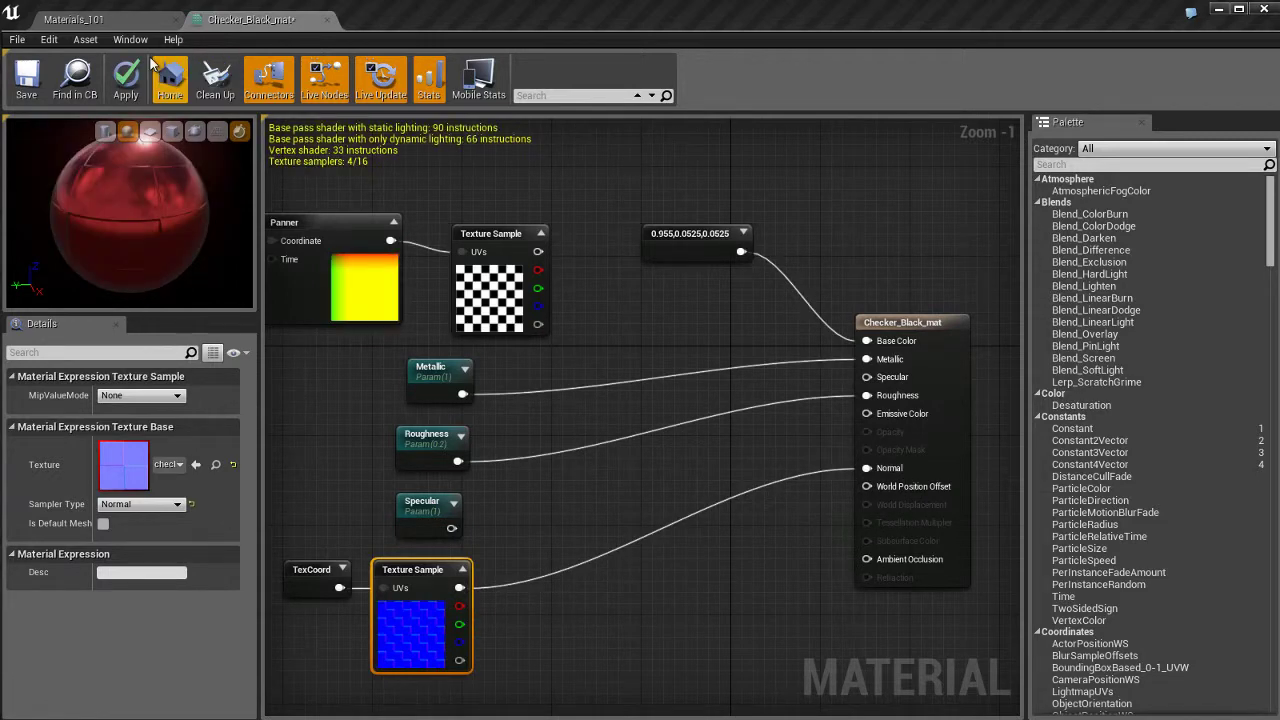
click(127, 79)
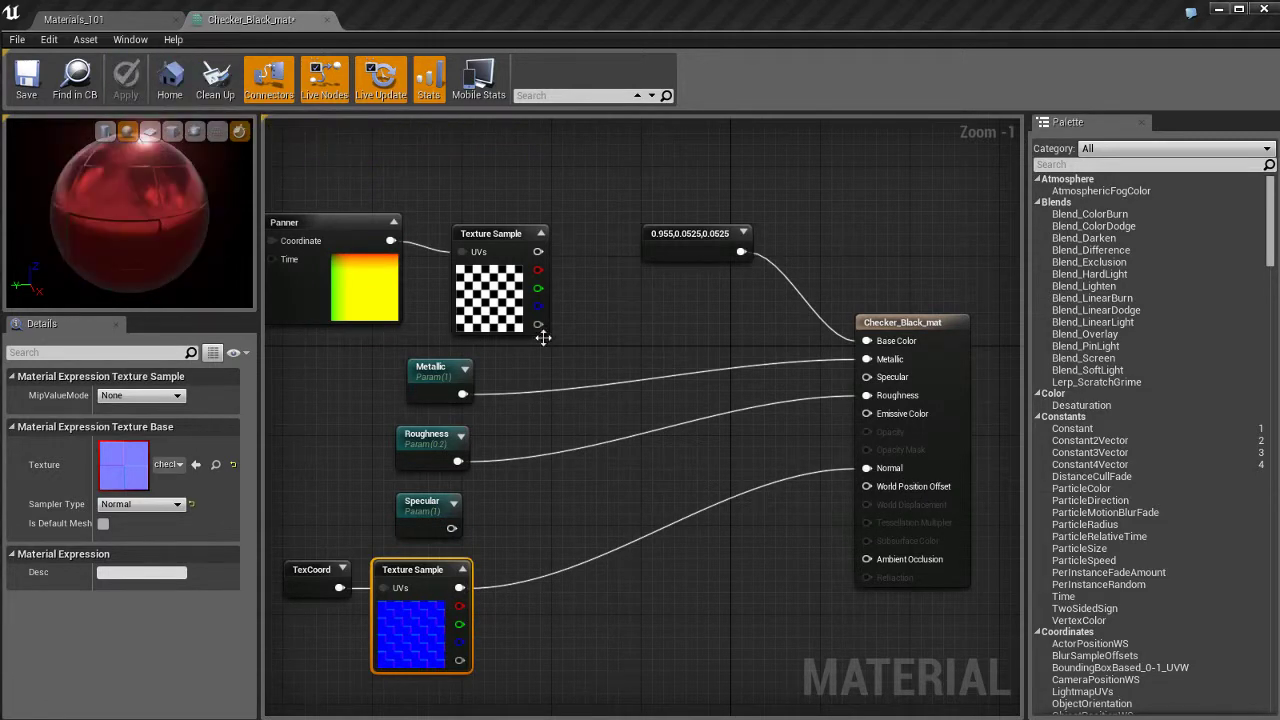
click(110, 20)
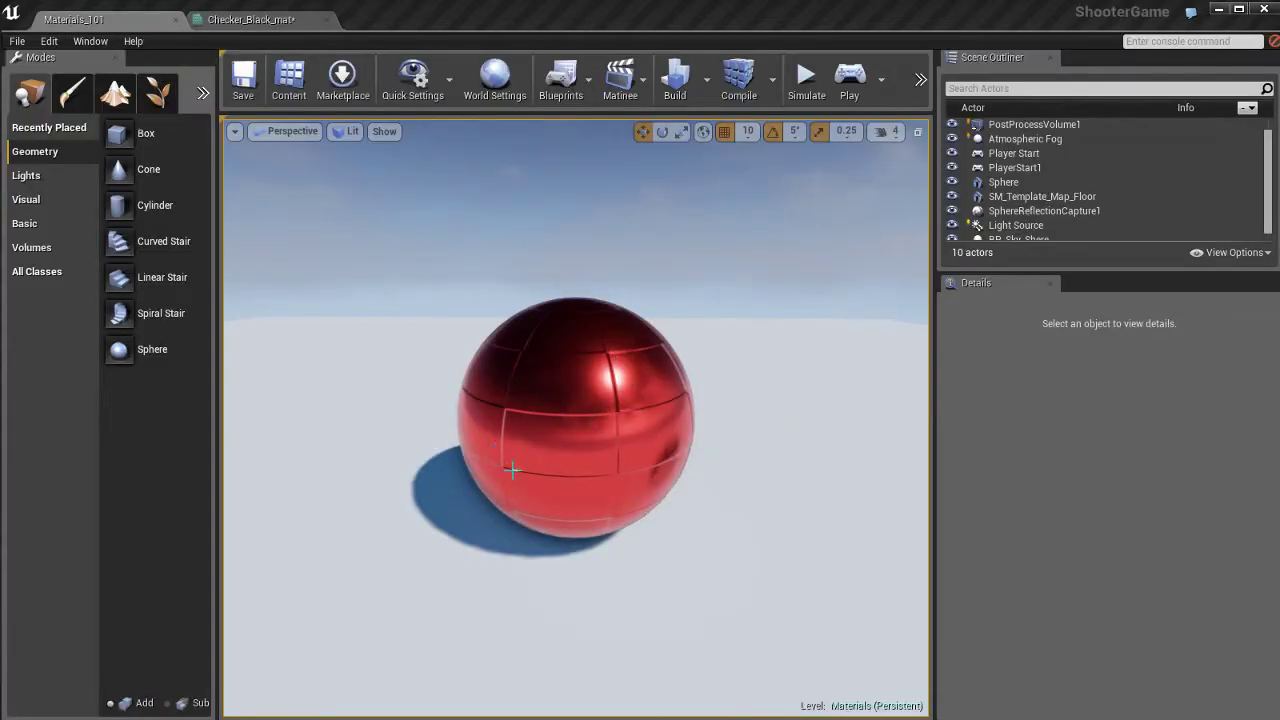
Examine the normal map's grooves on the level's sphere from several distances and angles, then return to the material
scroll(674, 471, up, 10)
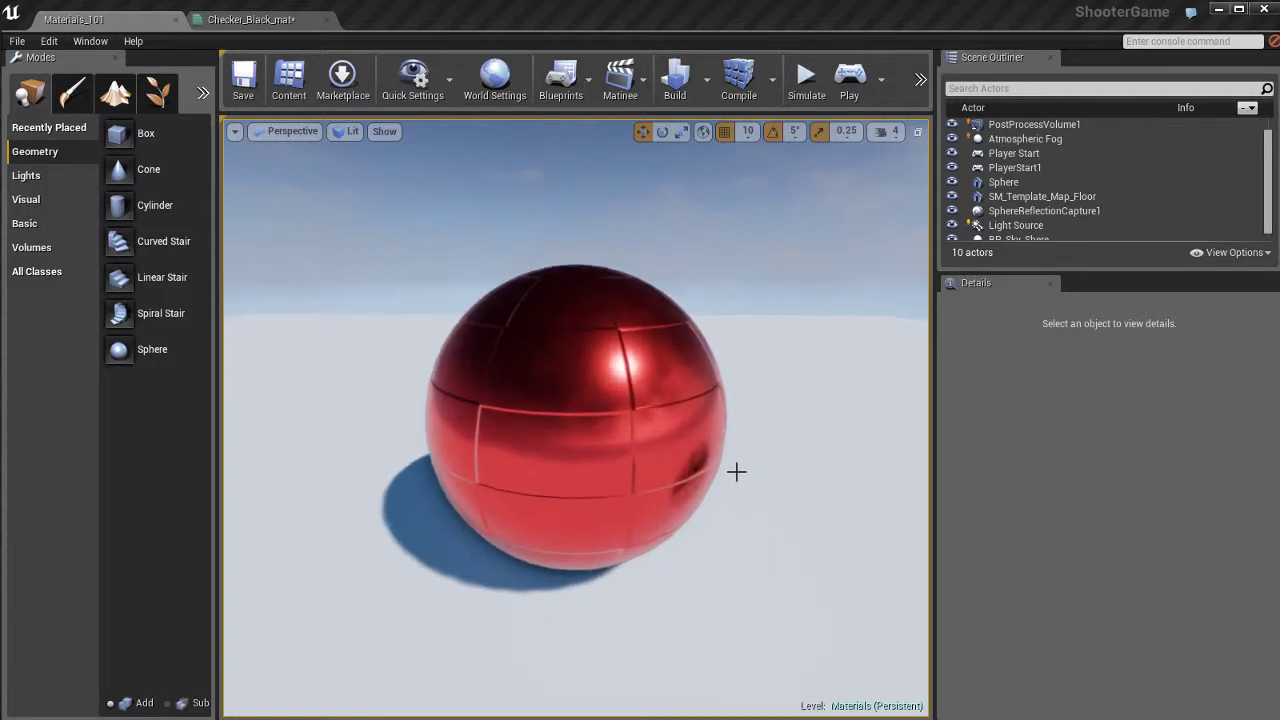
scroll(757, 474, down, 5)
alt+drag(568, 463, 515, 445)
click(515, 445)
scroll(612, 452, down, 4)
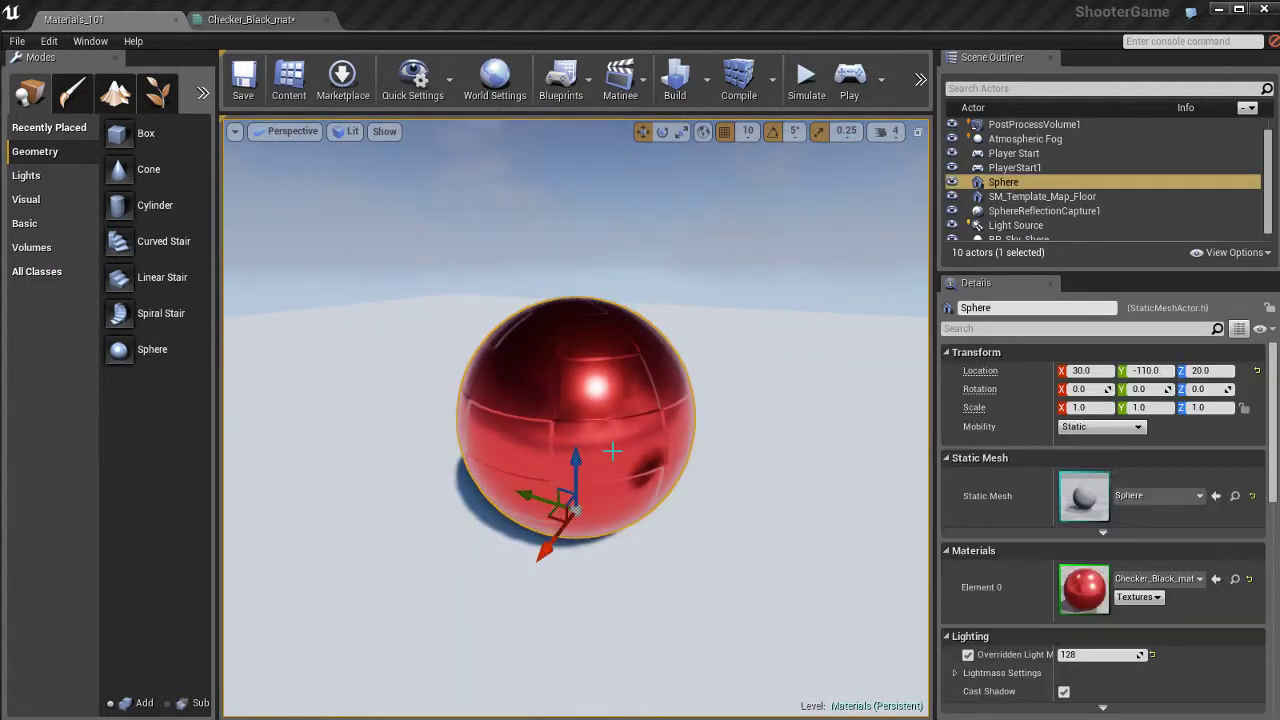
scroll(617, 455, up, 3)
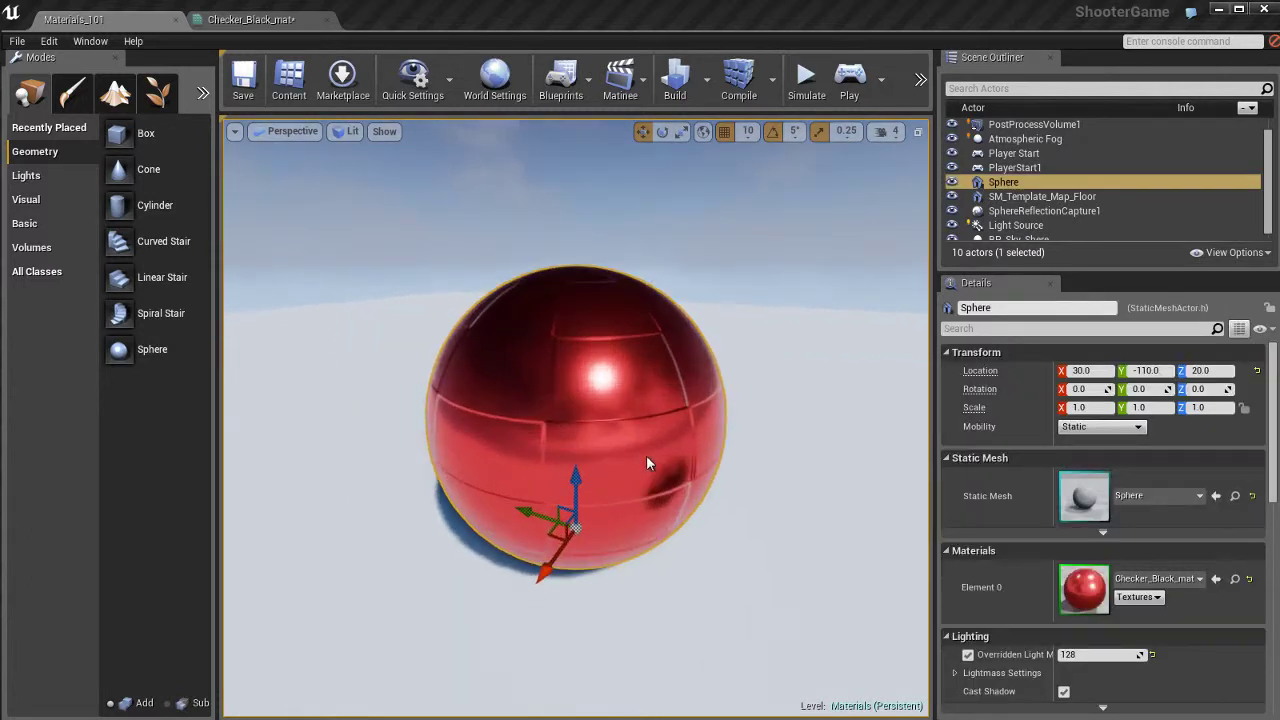
key(Escape)
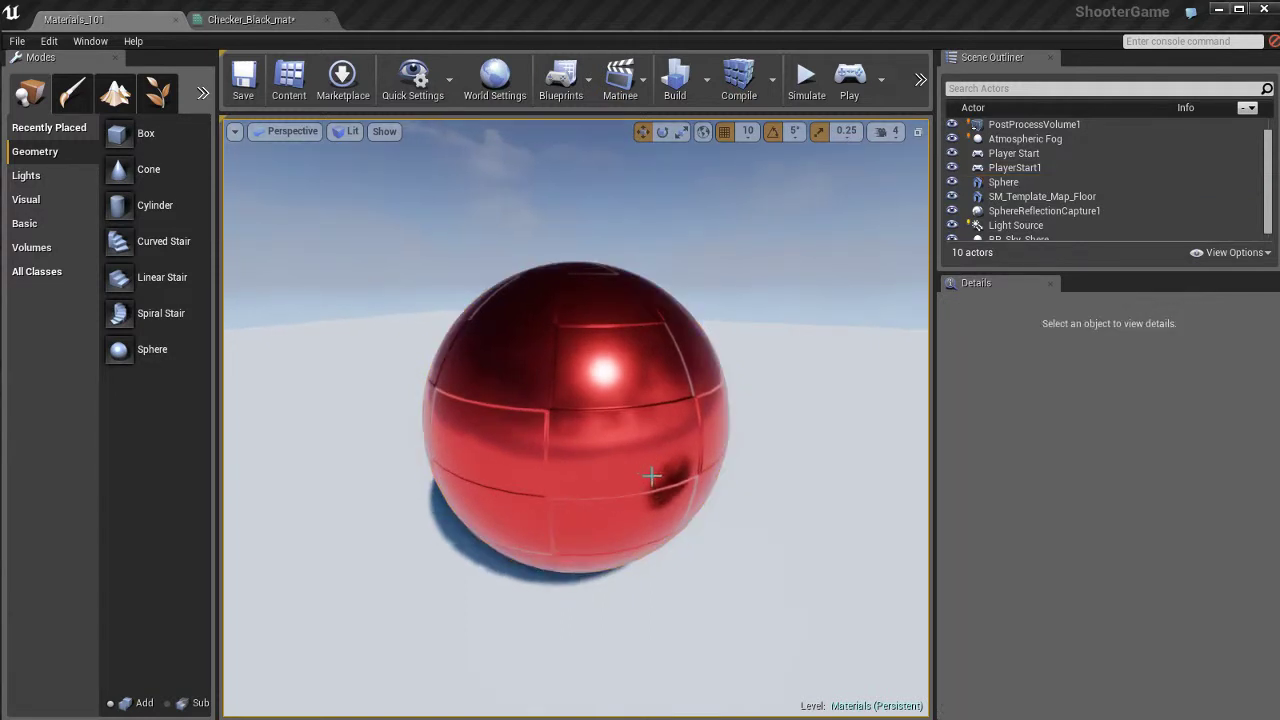
alt+drag(609, 462, 619, 460)
click(252, 19)
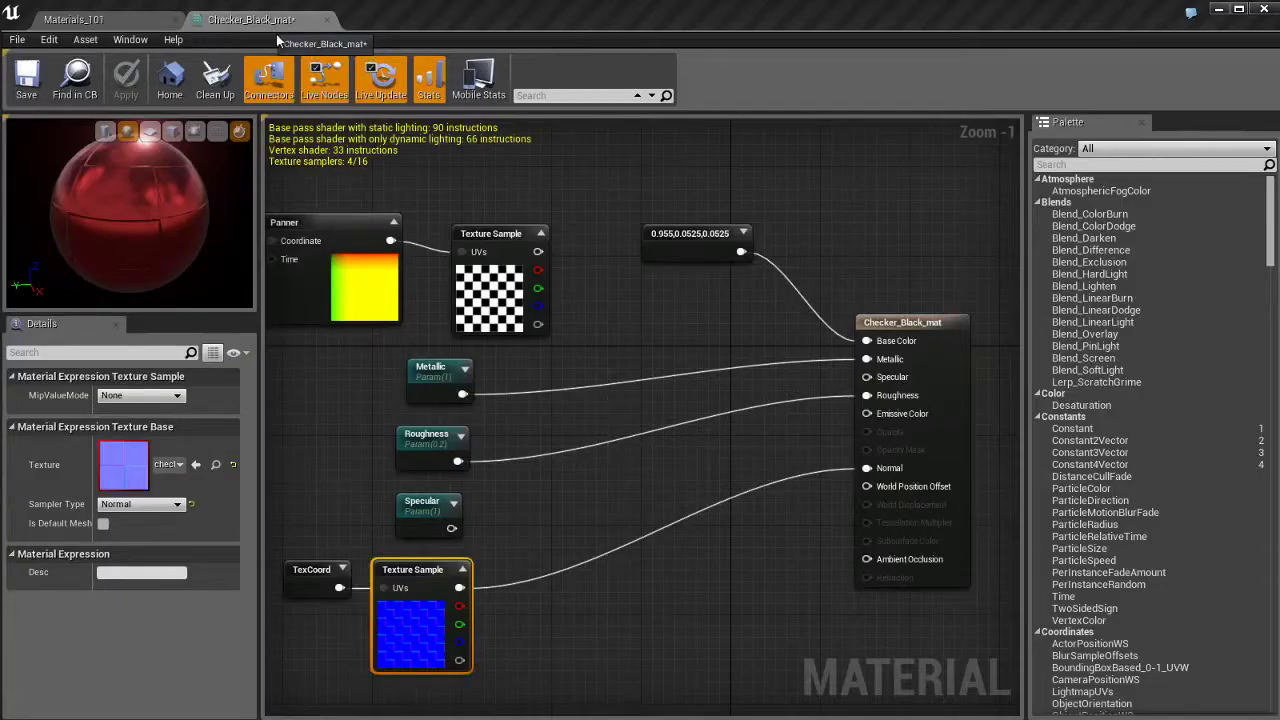
Save the material, then disconnect the red constant from Base Color and connect the checkerboard Texture Sample to it instead
key(ctrl+s)
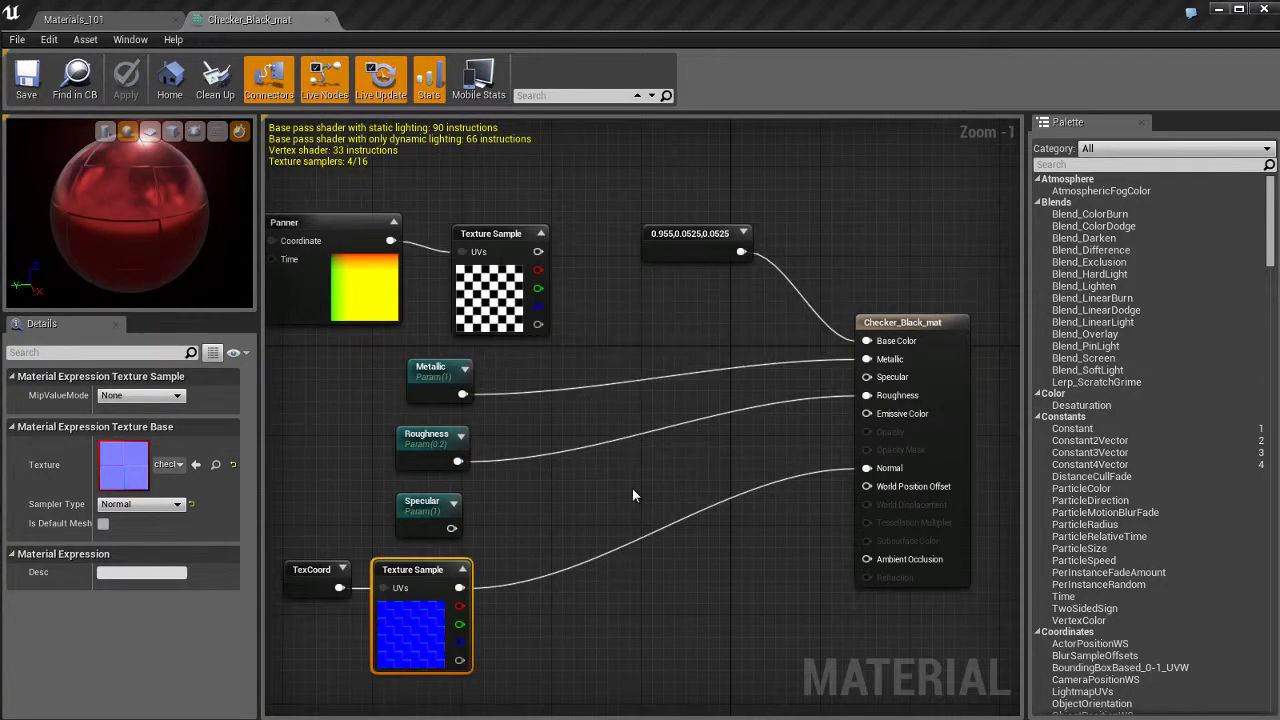
right_drag(745, 601, 758, 572)
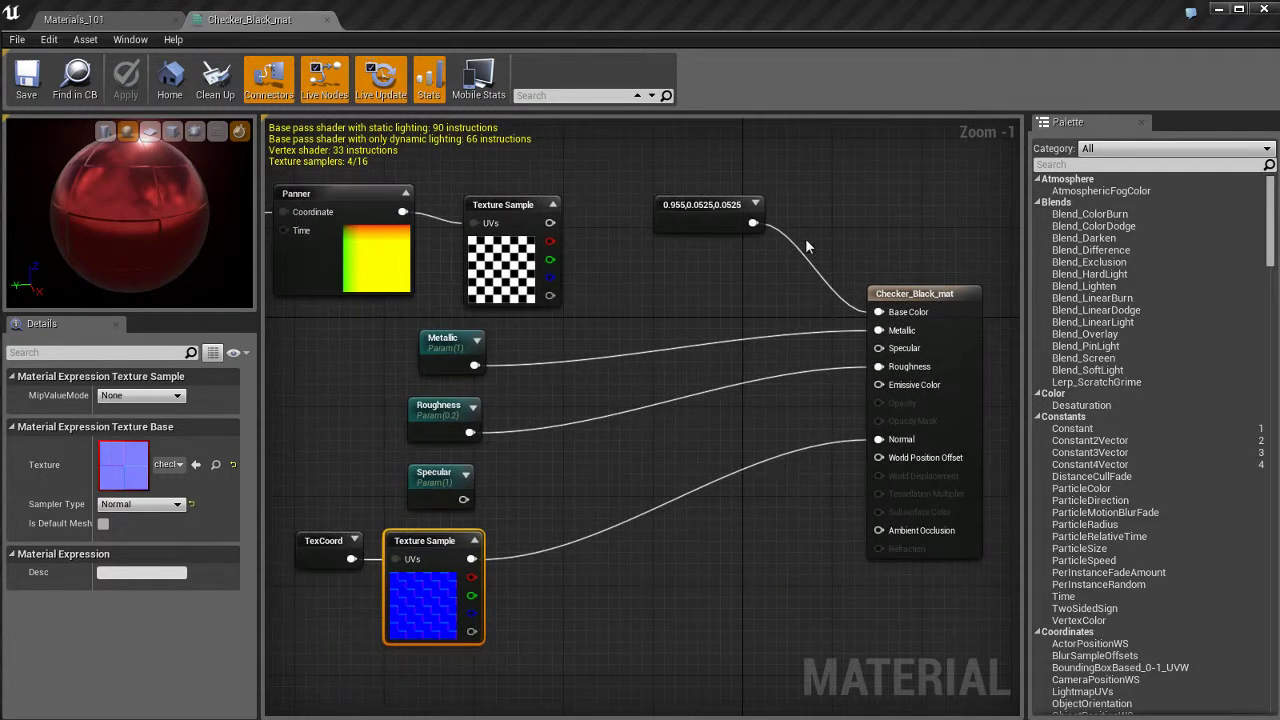
alt+click(750, 222)
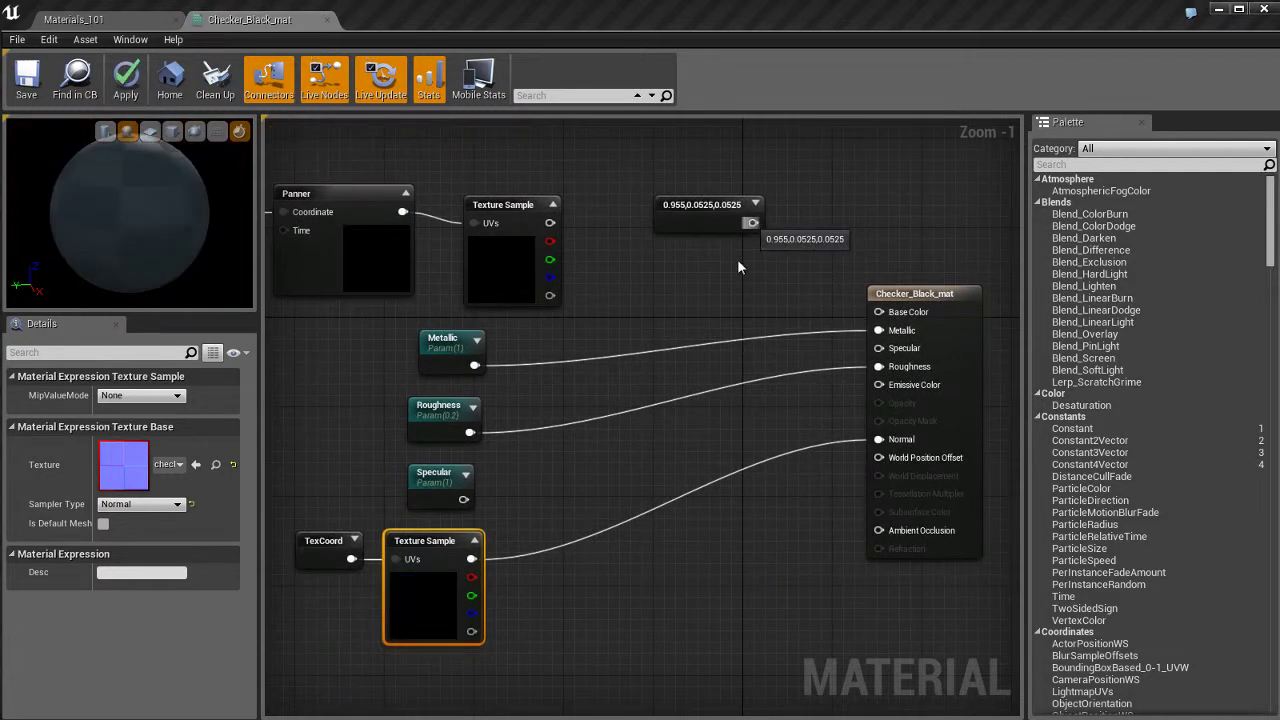
right_click(550, 223)
click(622, 236)
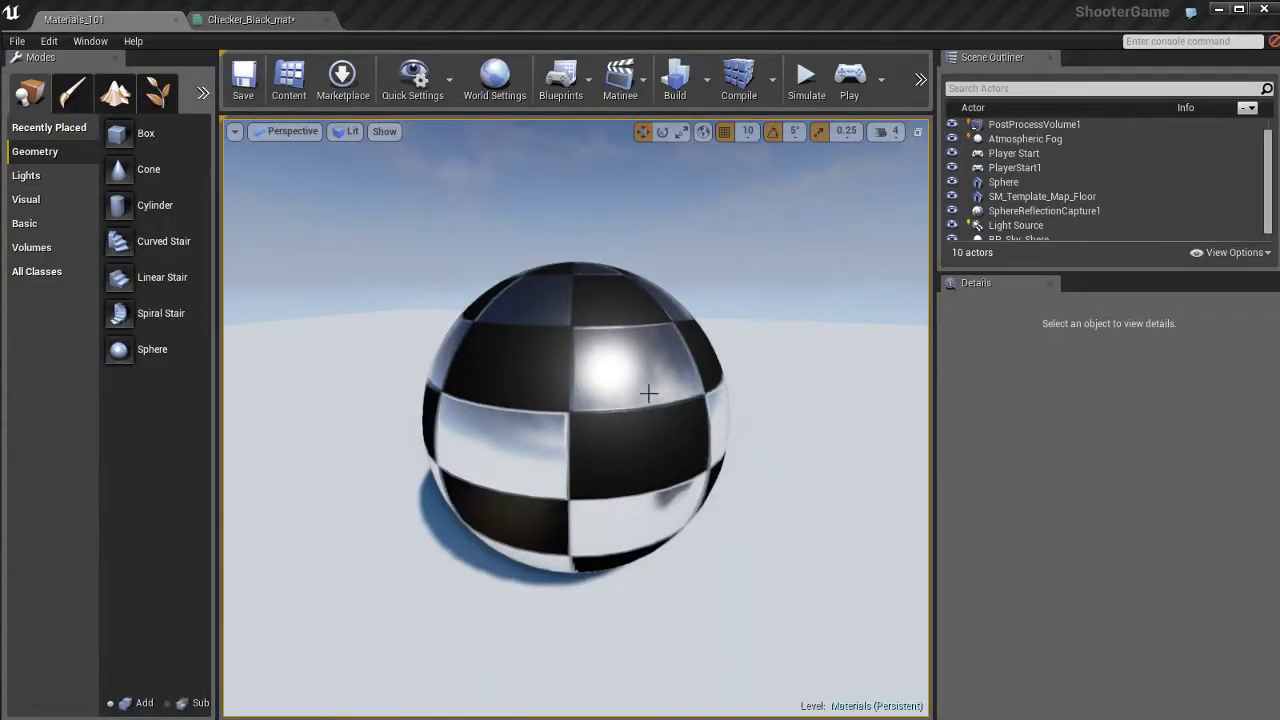
Return to the material, set the Metallic parameter's default value to 0, apply it and check the level's sphere
click(255, 19)
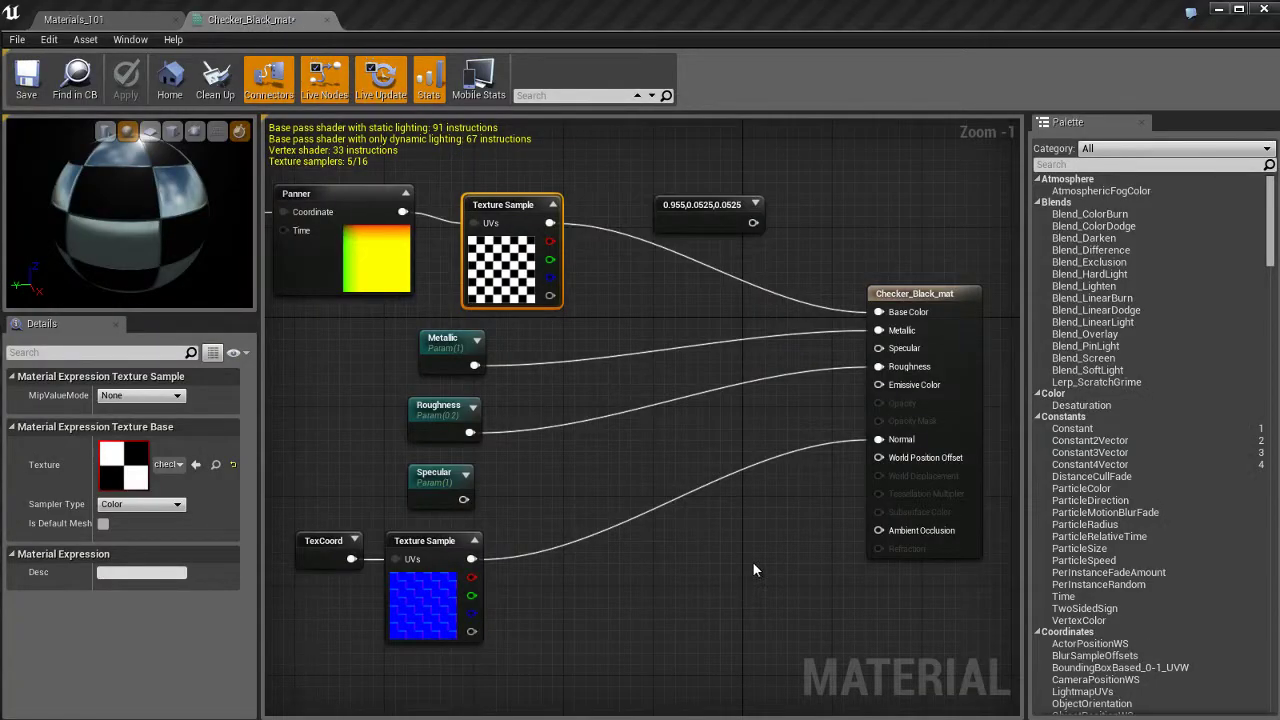
mouse_move(755, 564)
right_down()
mouse_move(747, 584)
mouse_move(740, 534)
mouse_move(741, 563)
mouse_move(734, 553)
right_up()
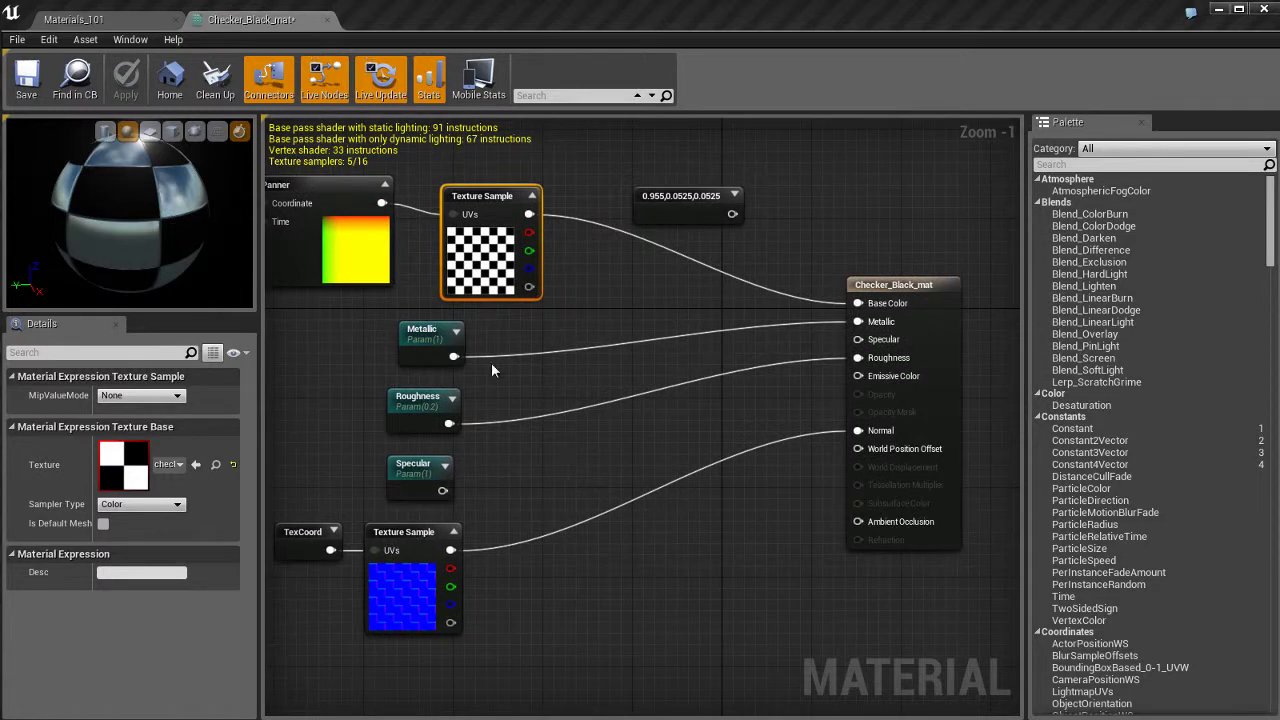
click(435, 333)
click(140, 431)
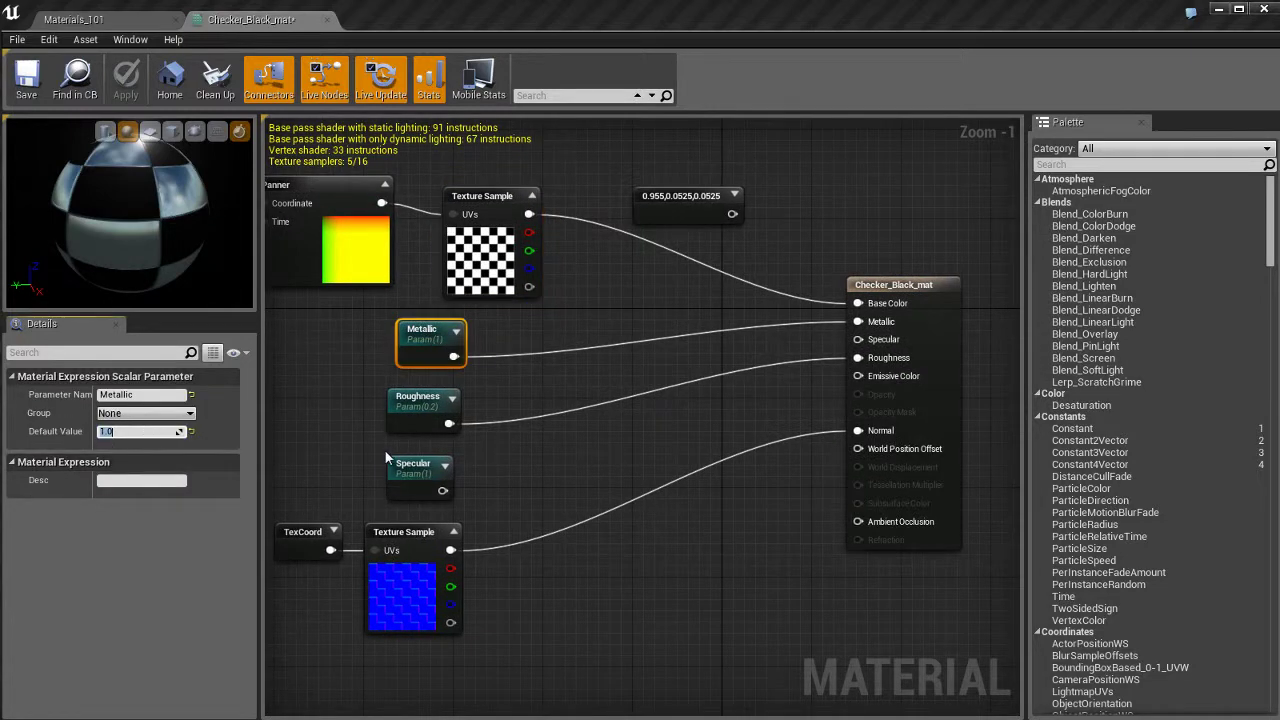
text(0)
key(Return)
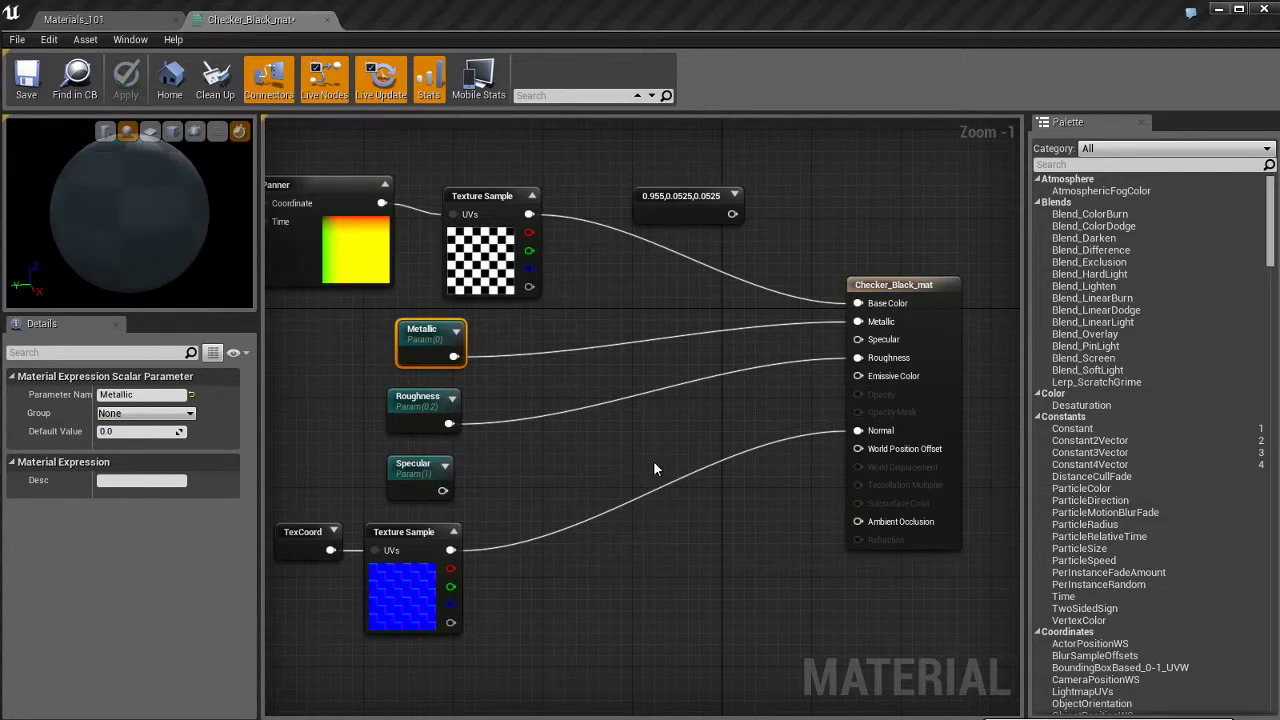
click(115, 20)
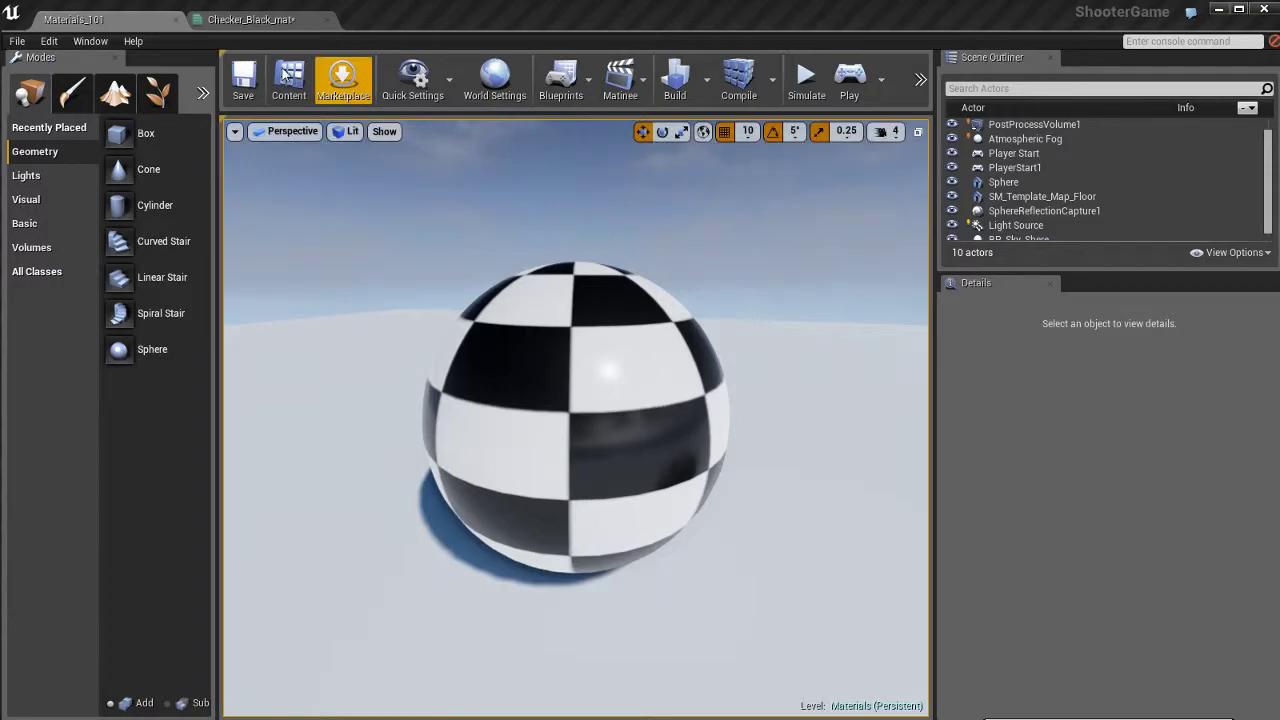
Return to the material, deselect the Metallic node, save the material and switch back to the level's sphere
click(262, 19)
click(641, 447)
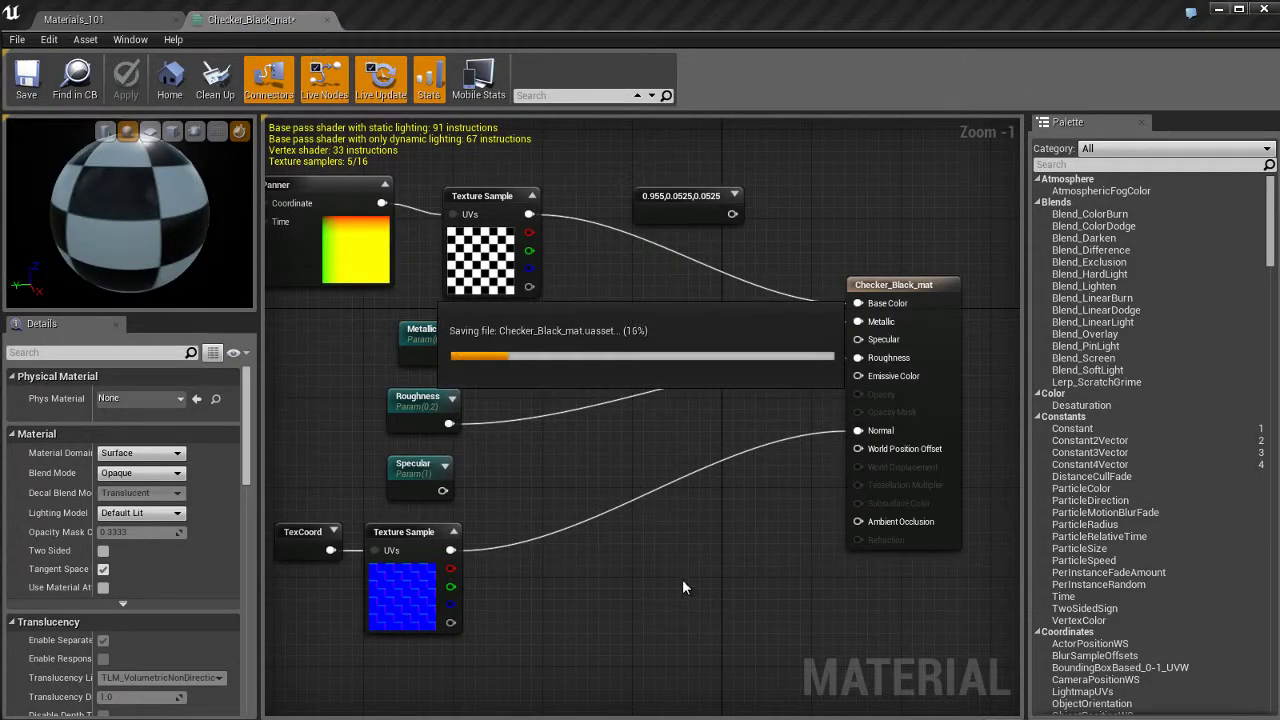
mouse_move(715, 582)
right_down()
mouse_move(712, 549)
mouse_move(711, 572)
right_up()
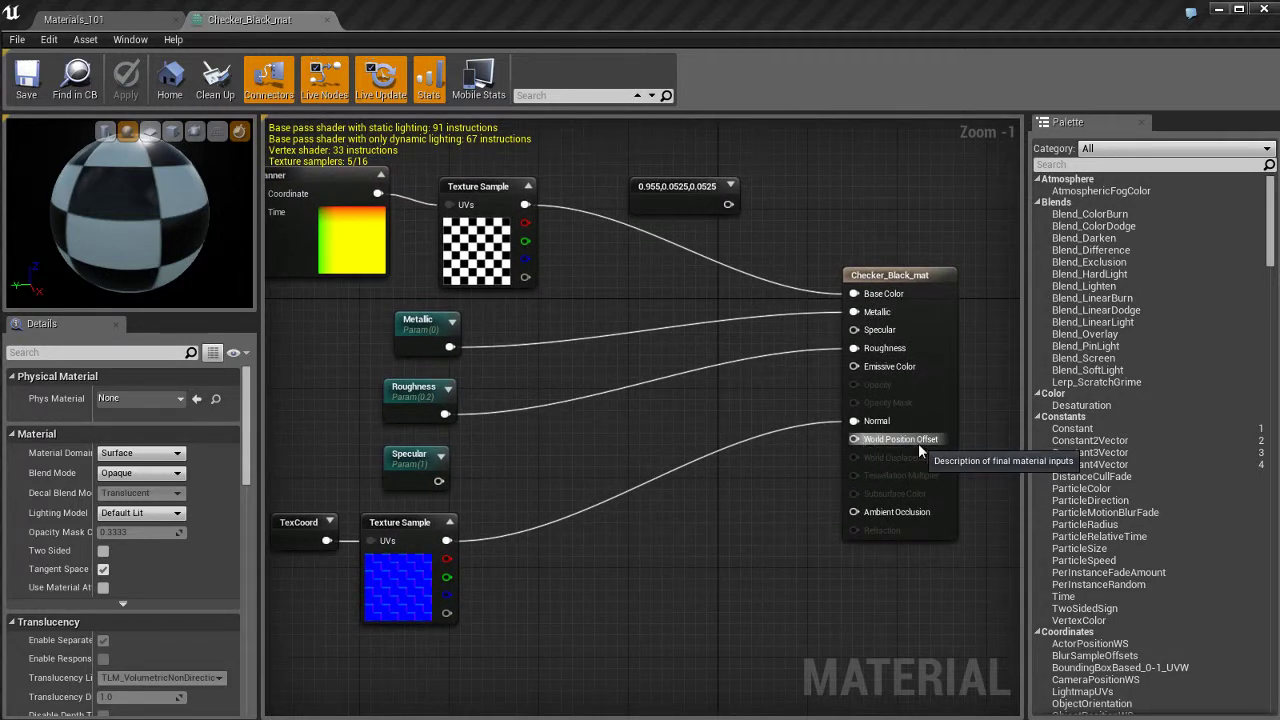
right_drag(738, 560, 741, 577)
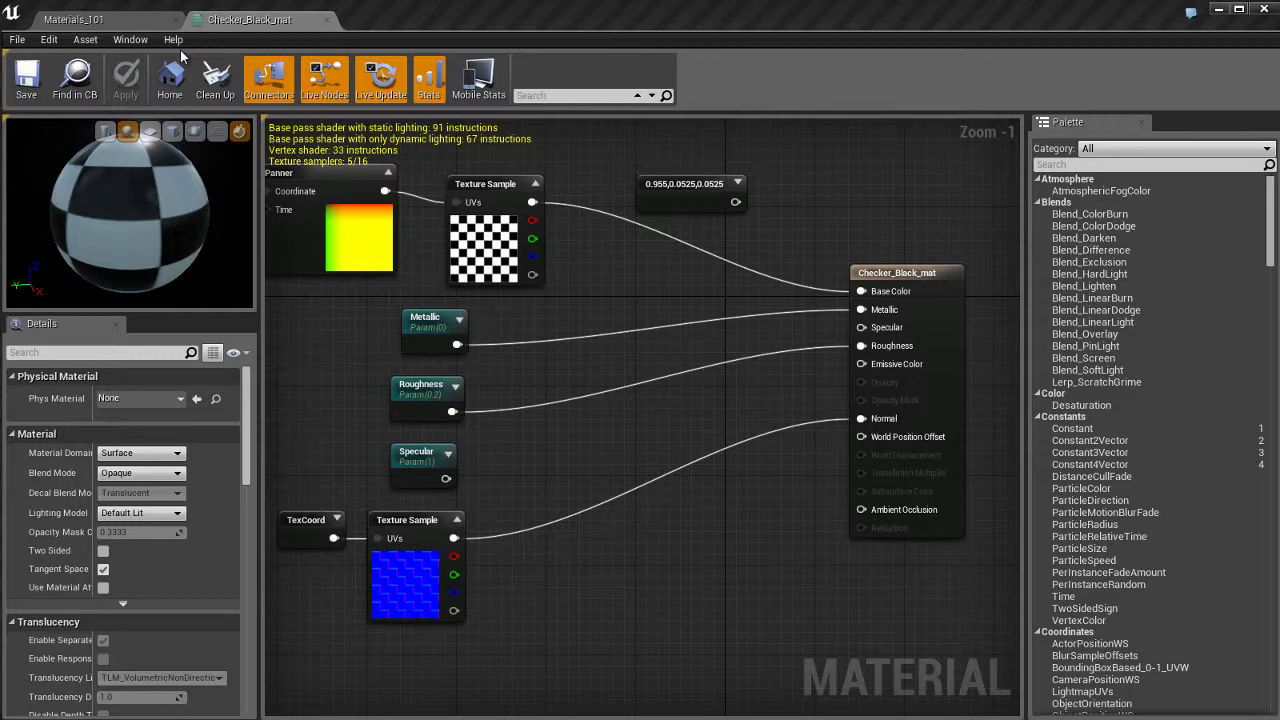
click(120, 20)
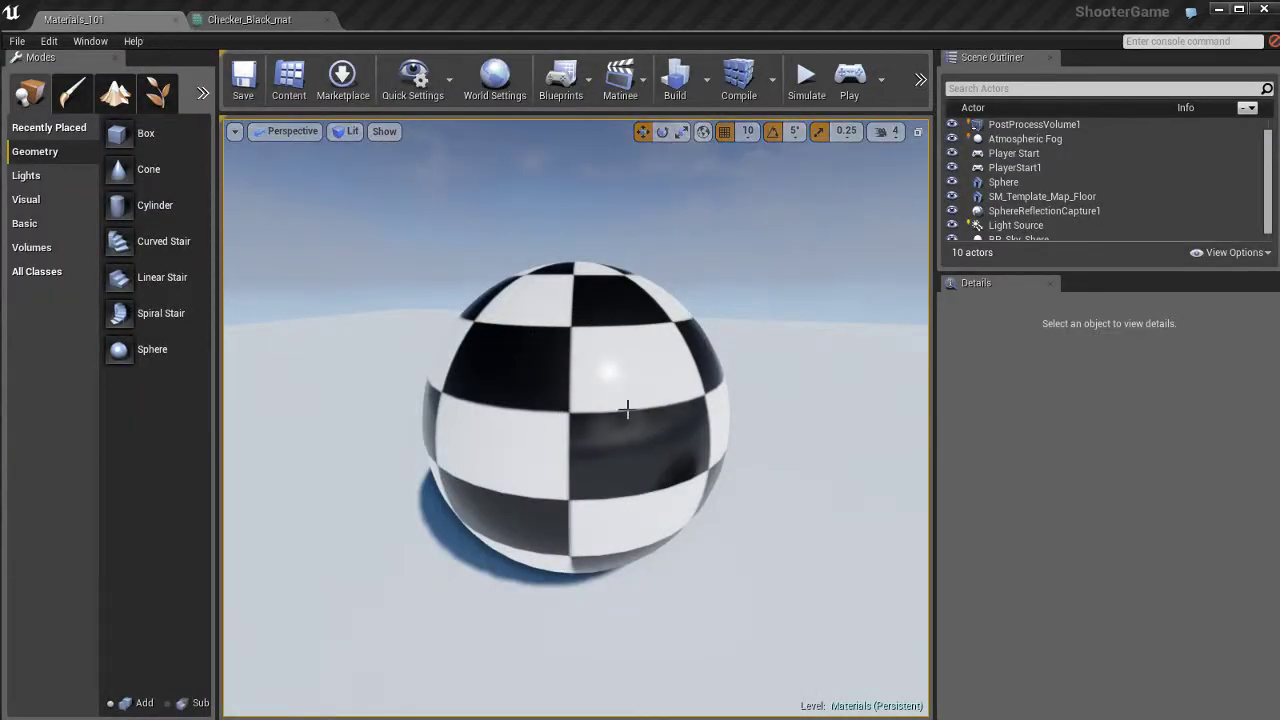